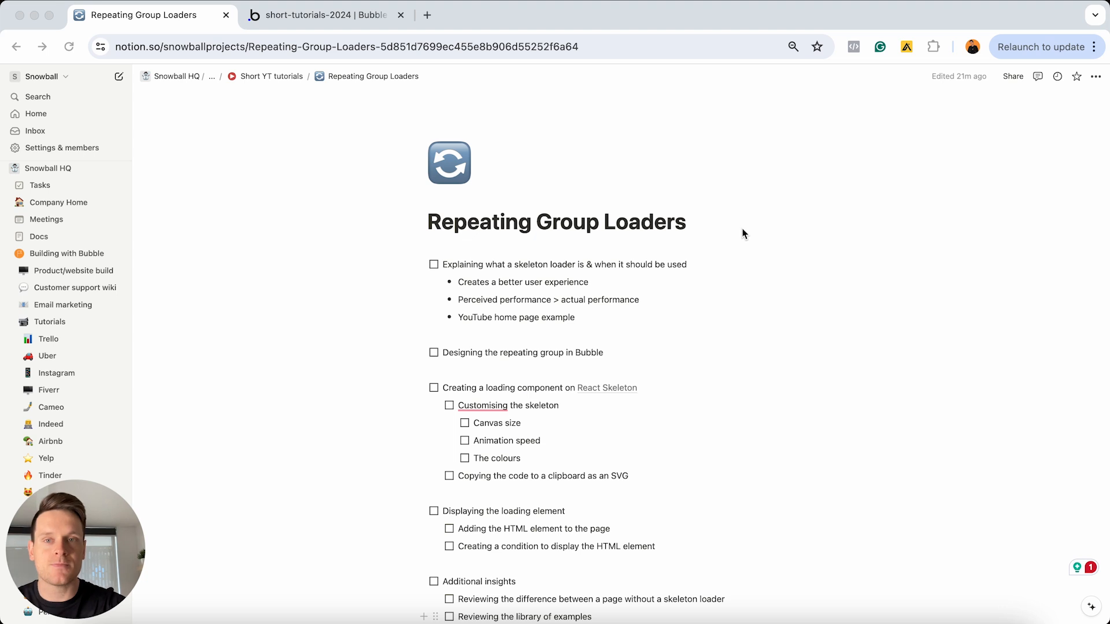
# Open youtube.com in a new browser tab and look through the home page's video feed
pyautogui.click(429, 16)
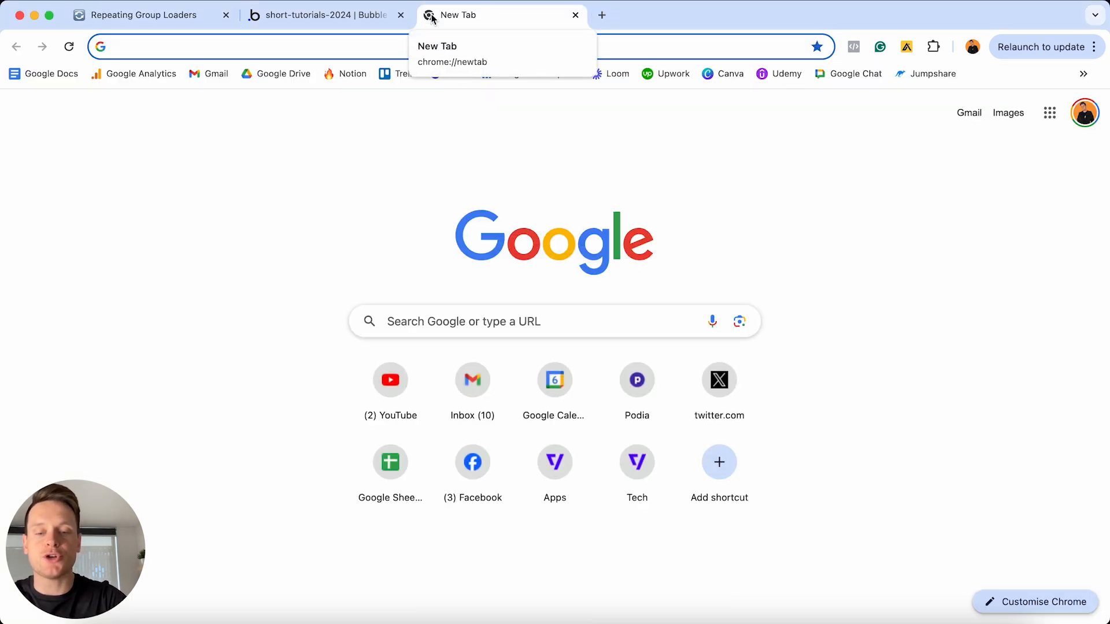
pyautogui.write('you')
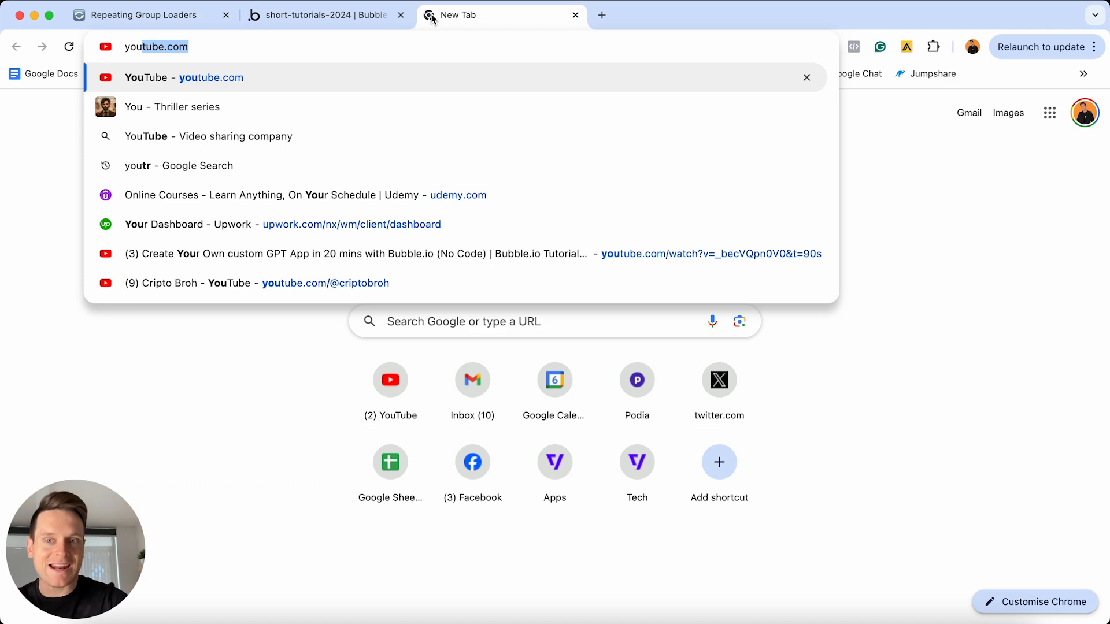
pyautogui.press('Return')
pyautogui.scroll(-5, 599, 179)
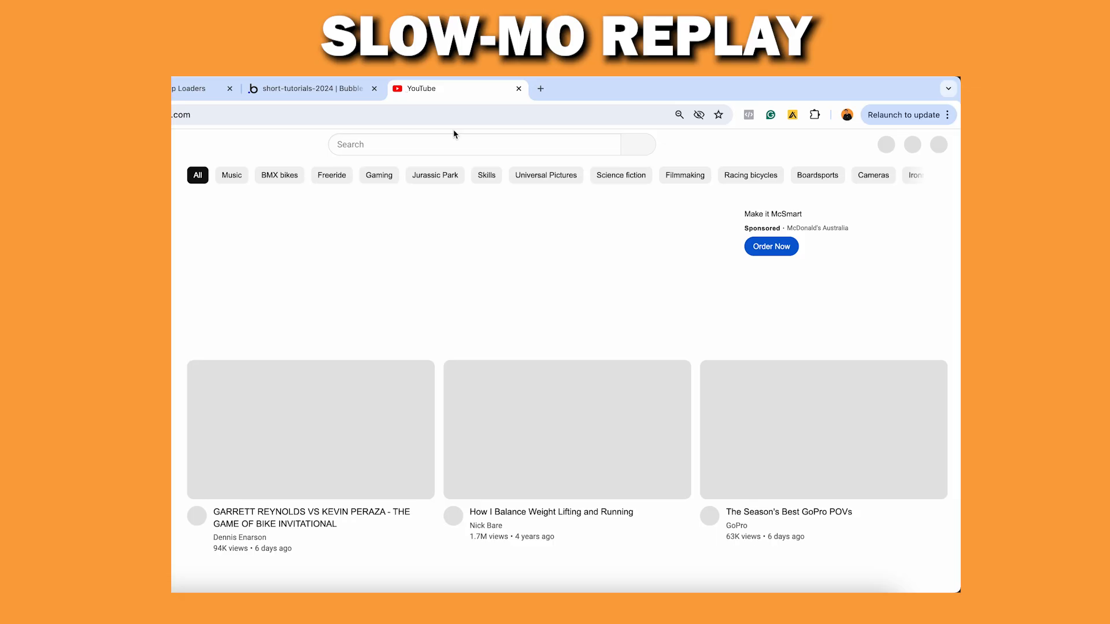
pyautogui.scroll(-4, 537, 223)
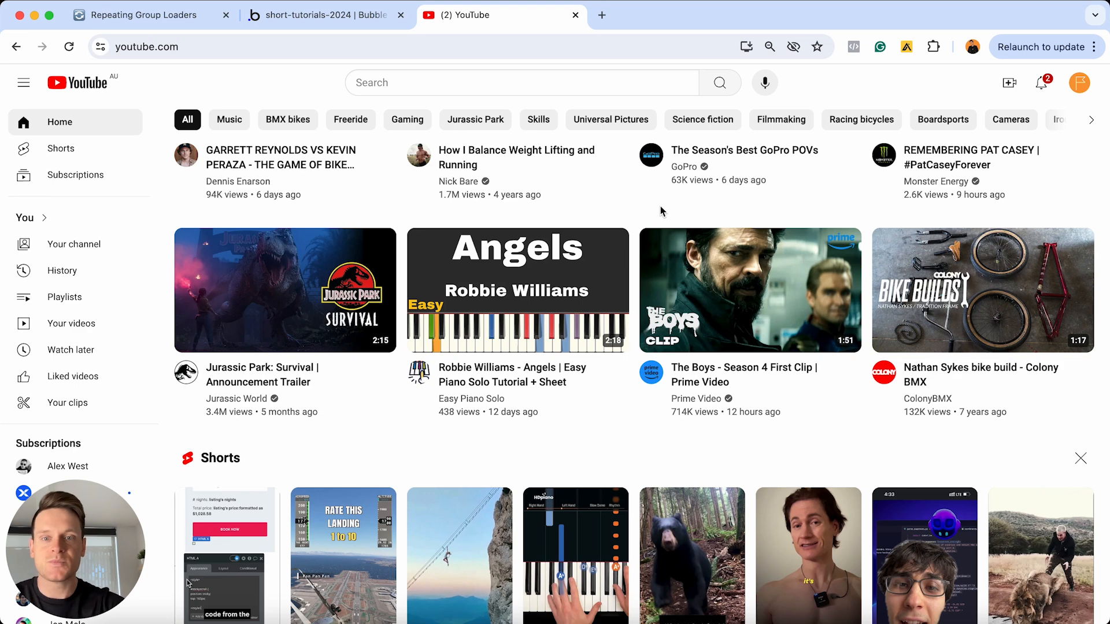
# Return to the Notion outline and review the perceived versus actual performance point and the repeating group design task
pyautogui.click(168, 17)
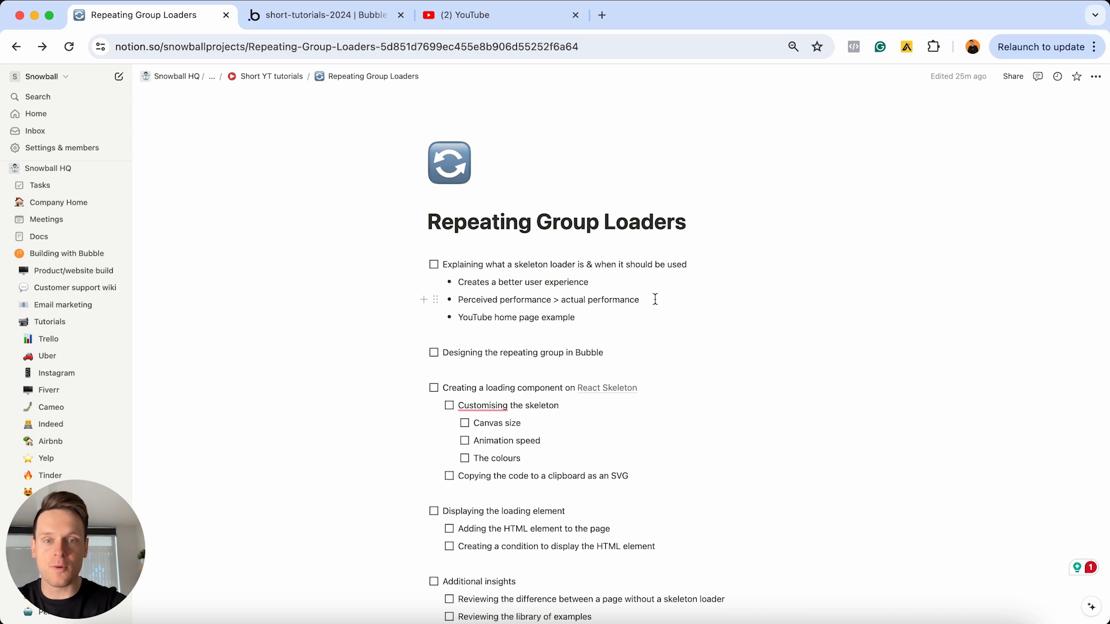
pyautogui.tripleClick(655, 299)
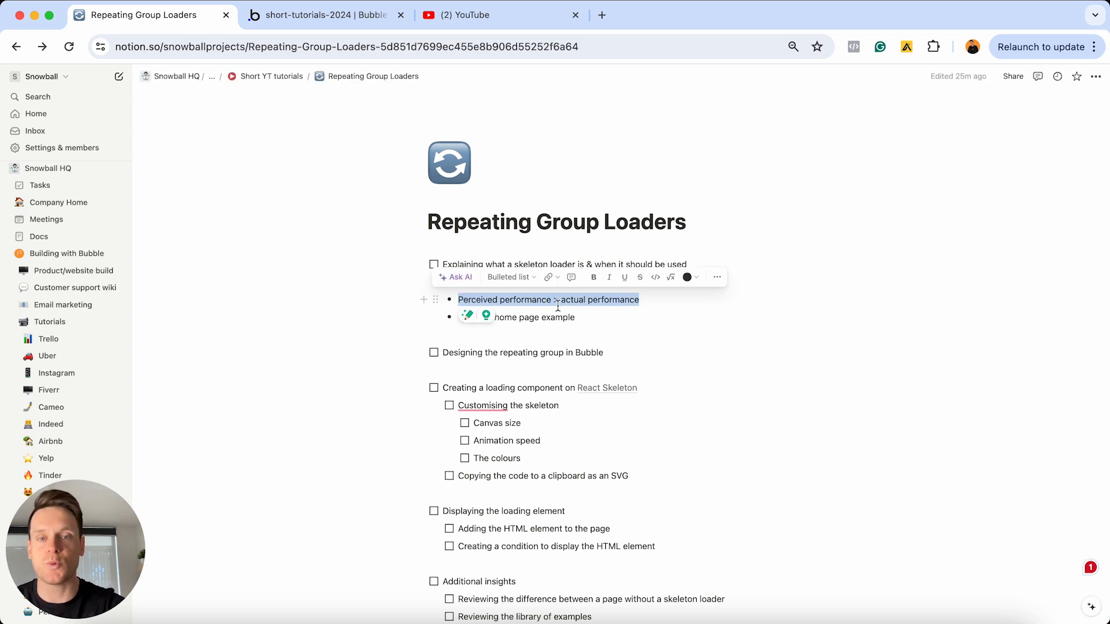
pyautogui.click(645, 301)
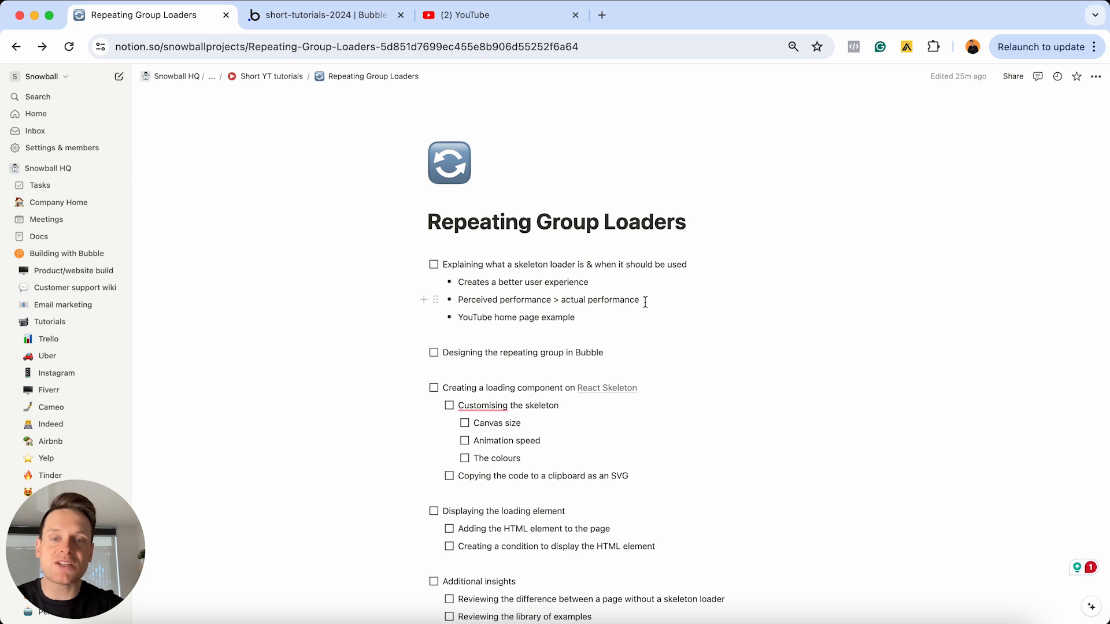
pyautogui.moveTo(560, 299); pyautogui.dragTo(654, 301)
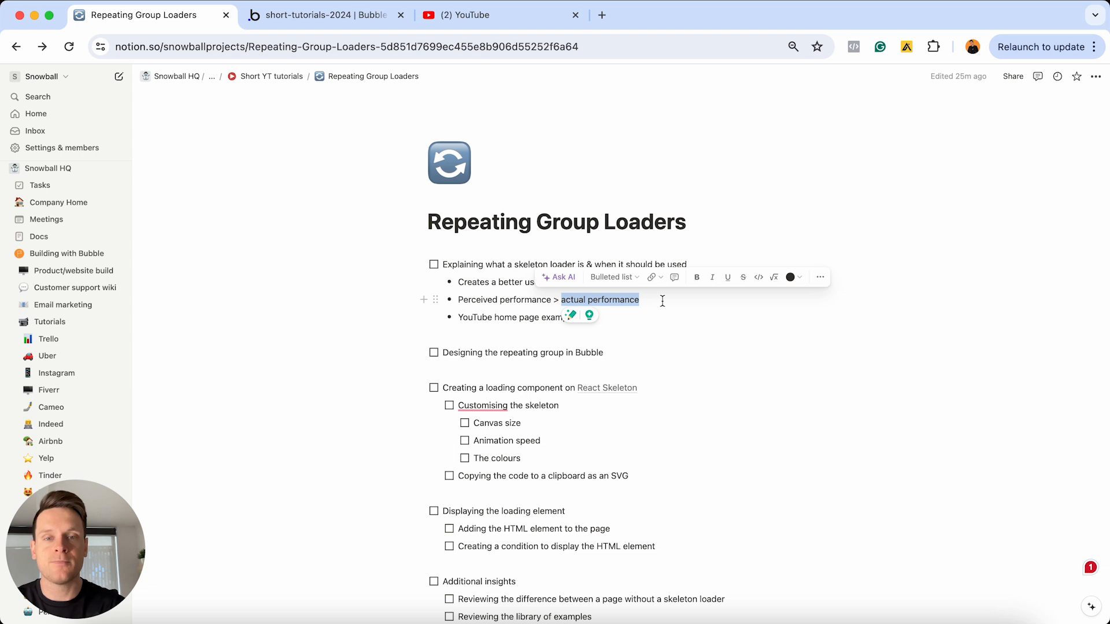
pyautogui.click(550, 300)
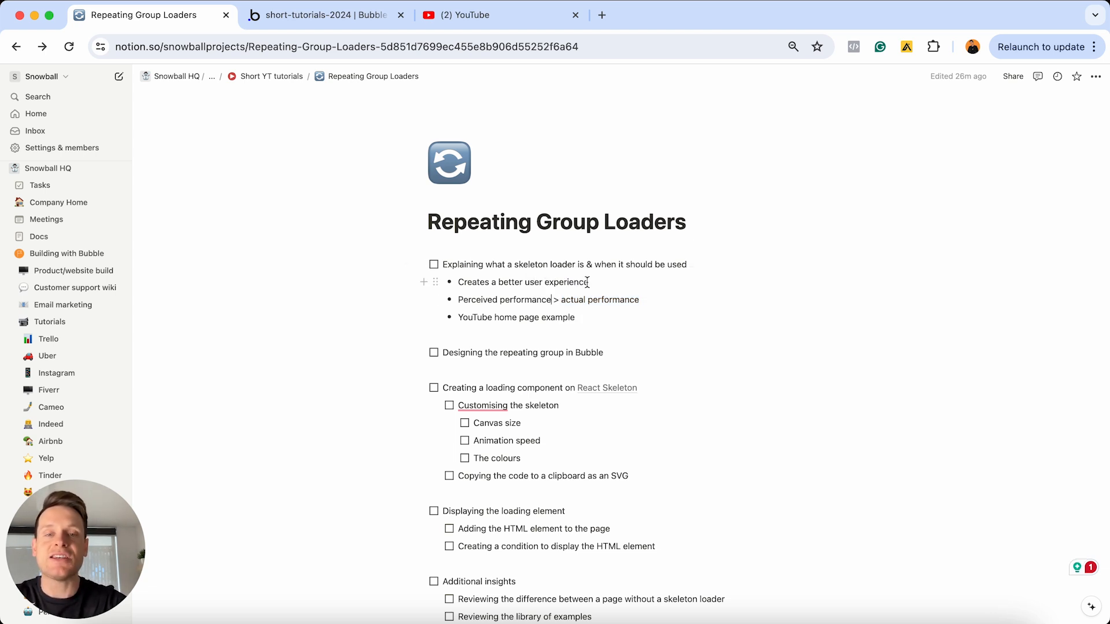
pyautogui.press('super+shift+Left')
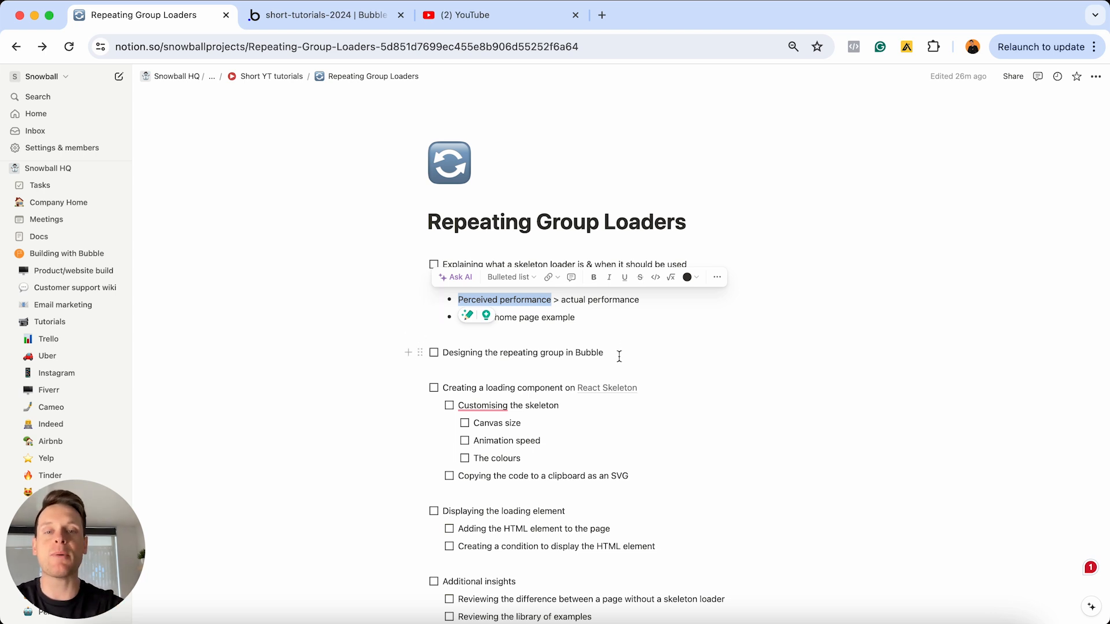
pyautogui.tripleClick(619, 355)
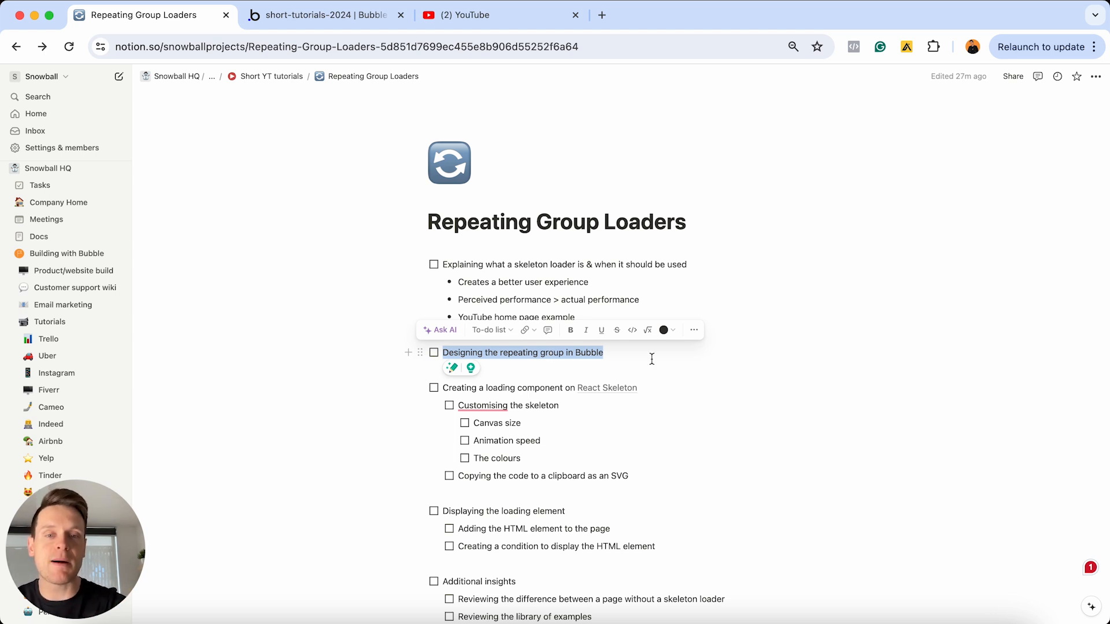
# Switch to the Bubble editor and inspect the Users search that feeds the RepeatingGroup User element
pyautogui.click(358, 16)
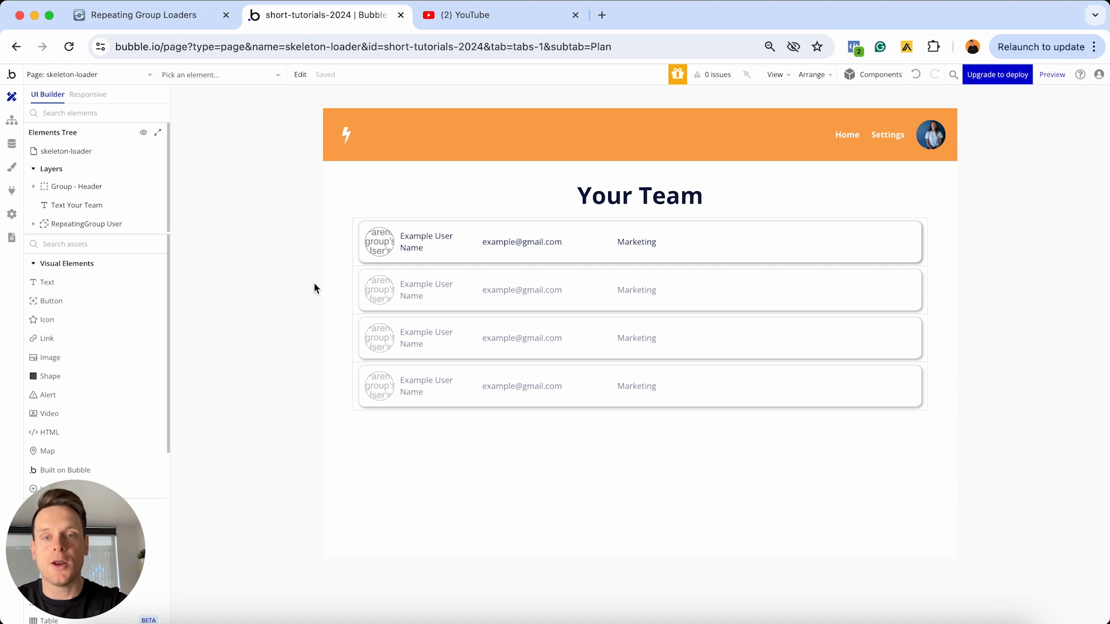
pyautogui.doubleClick(529, 291)
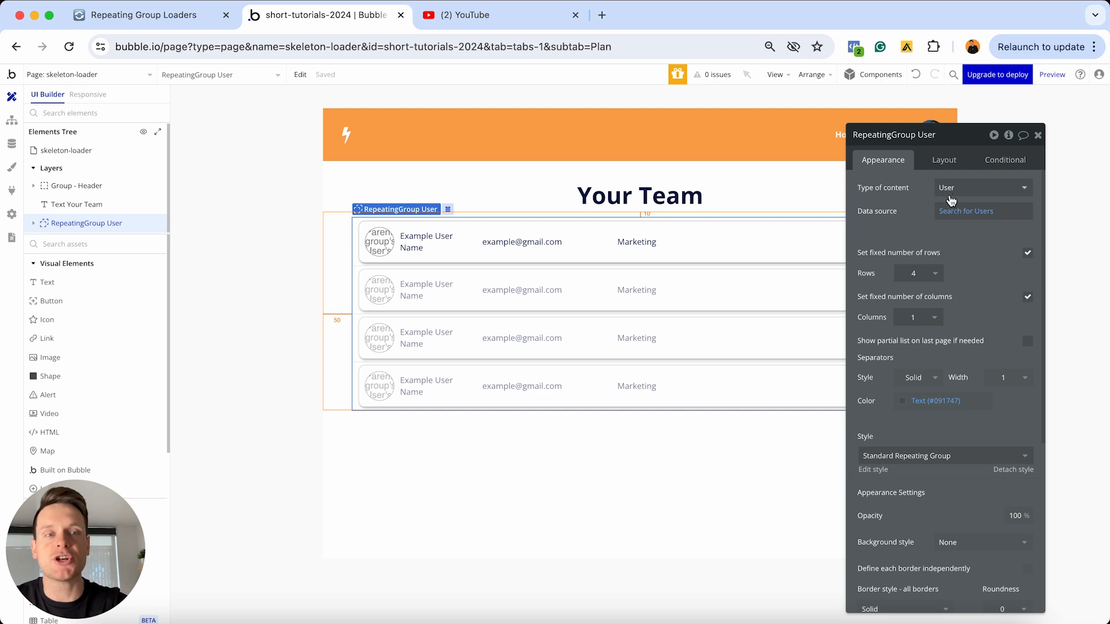
pyautogui.click(955, 215)
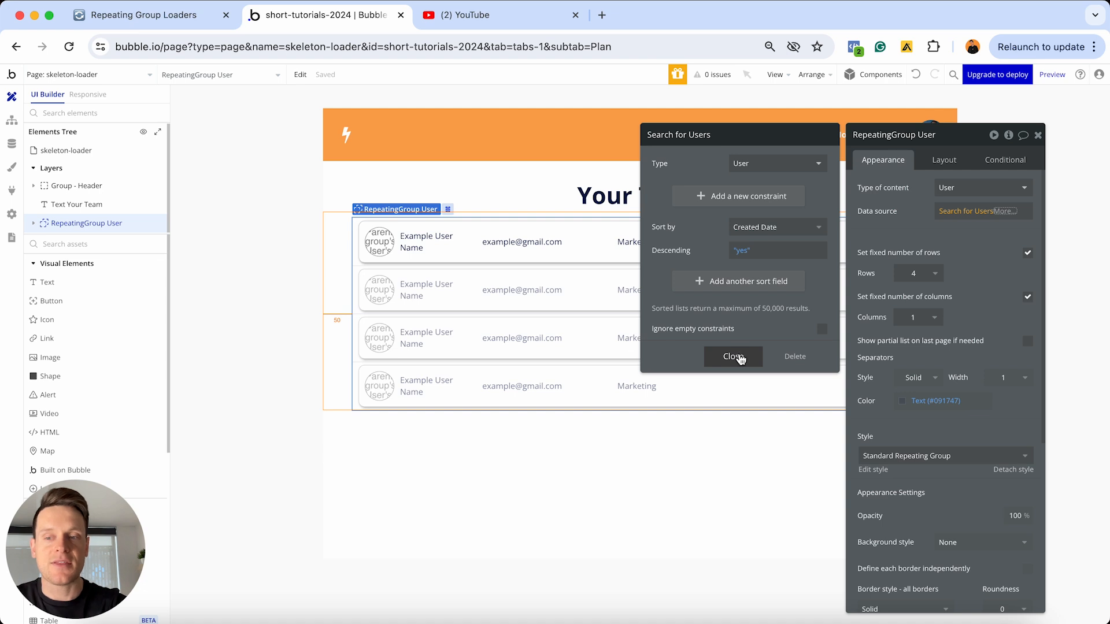
pyautogui.click(737, 356)
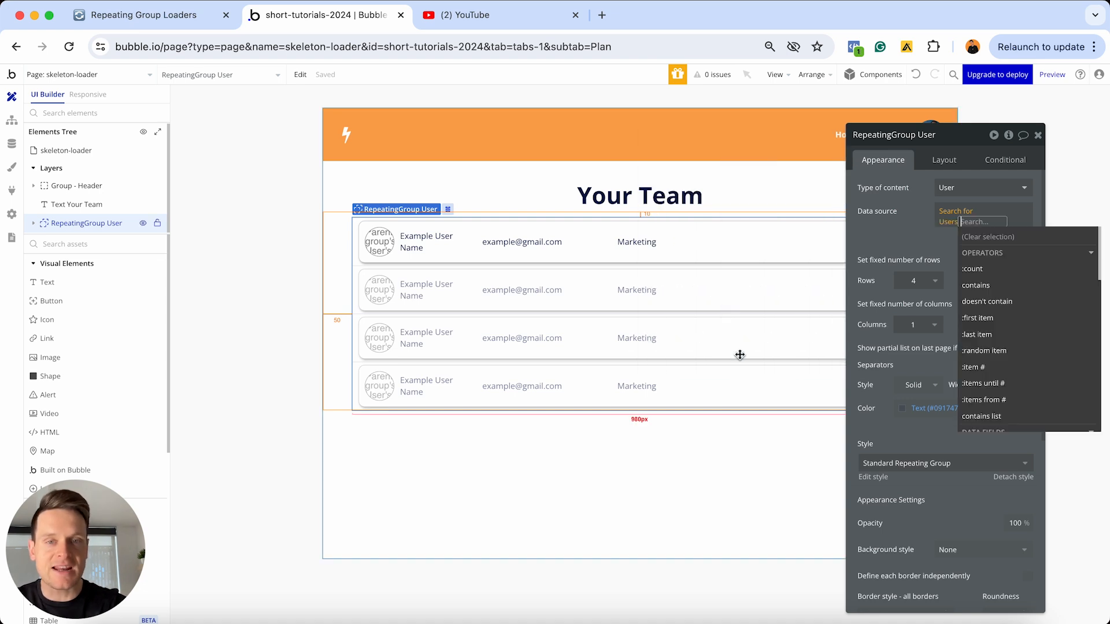
# Review the User data type's Name, Profile-photo, Department, Large-file and Large-text fields in the app's database
pyautogui.click(11, 144)
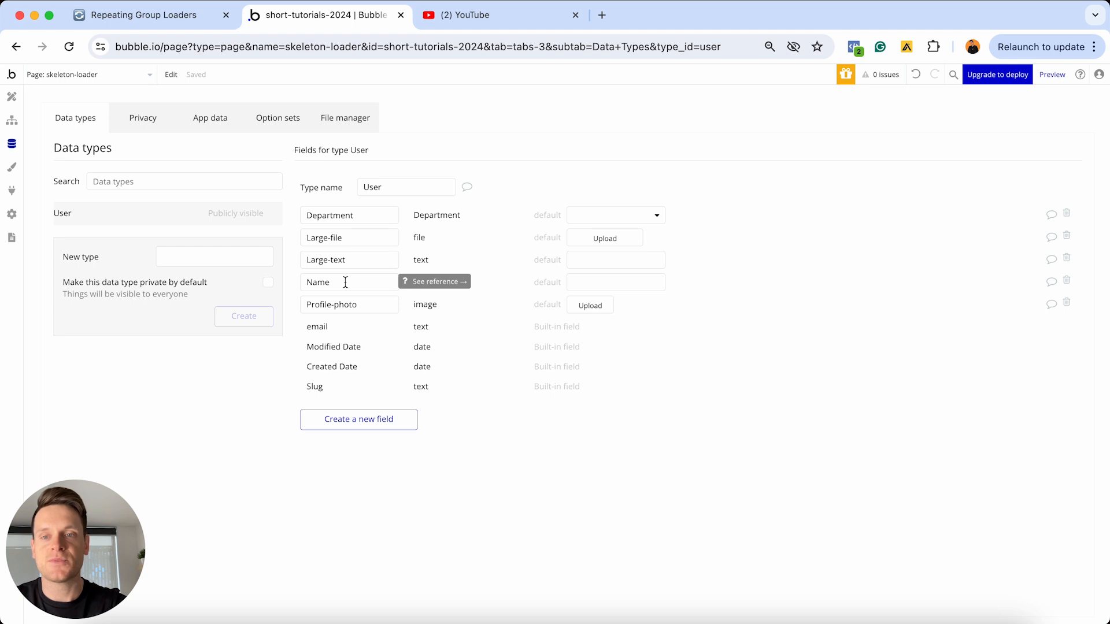
pyautogui.moveTo(346, 281); pyautogui.dragTo(297, 285)
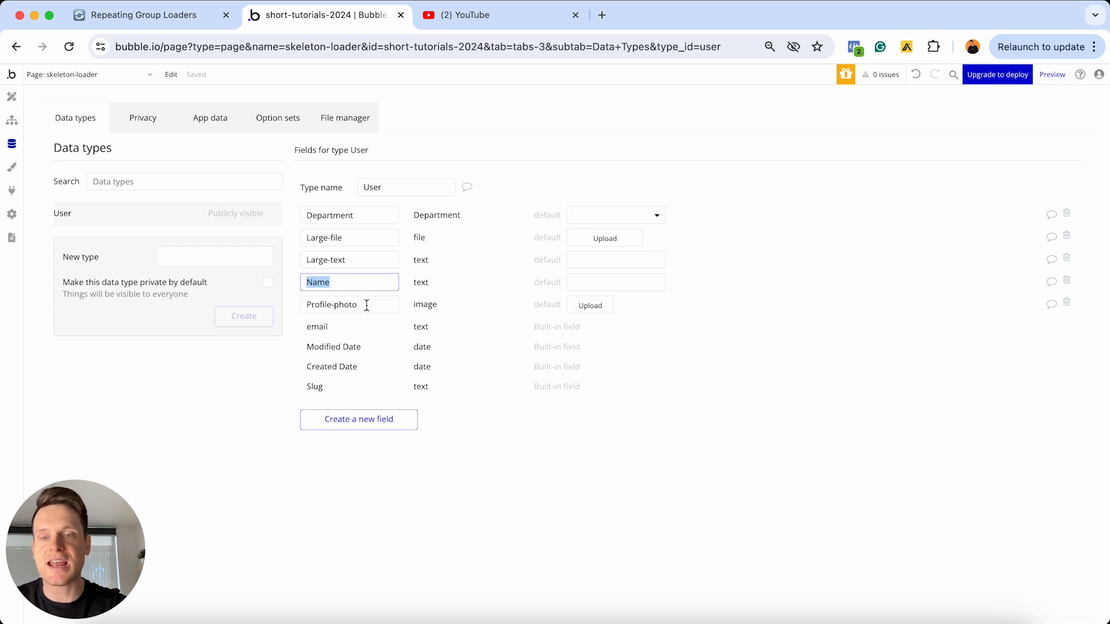
pyautogui.moveTo(367, 305); pyautogui.dragTo(273, 307)
pyautogui.click(360, 216)
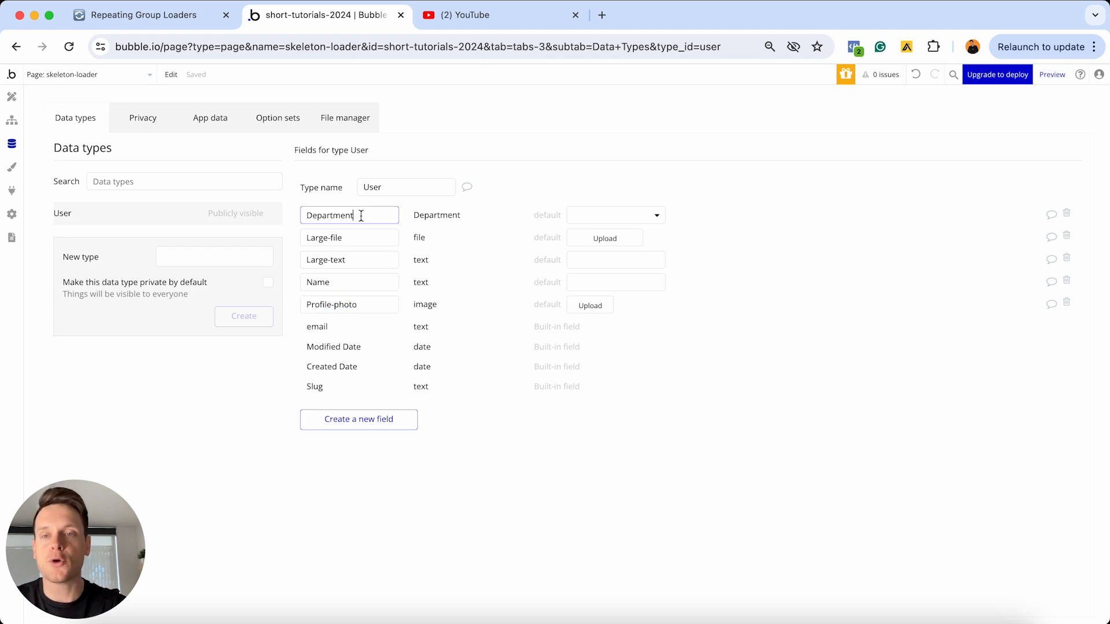
pyautogui.moveTo(361, 216); pyautogui.dragTo(281, 218)
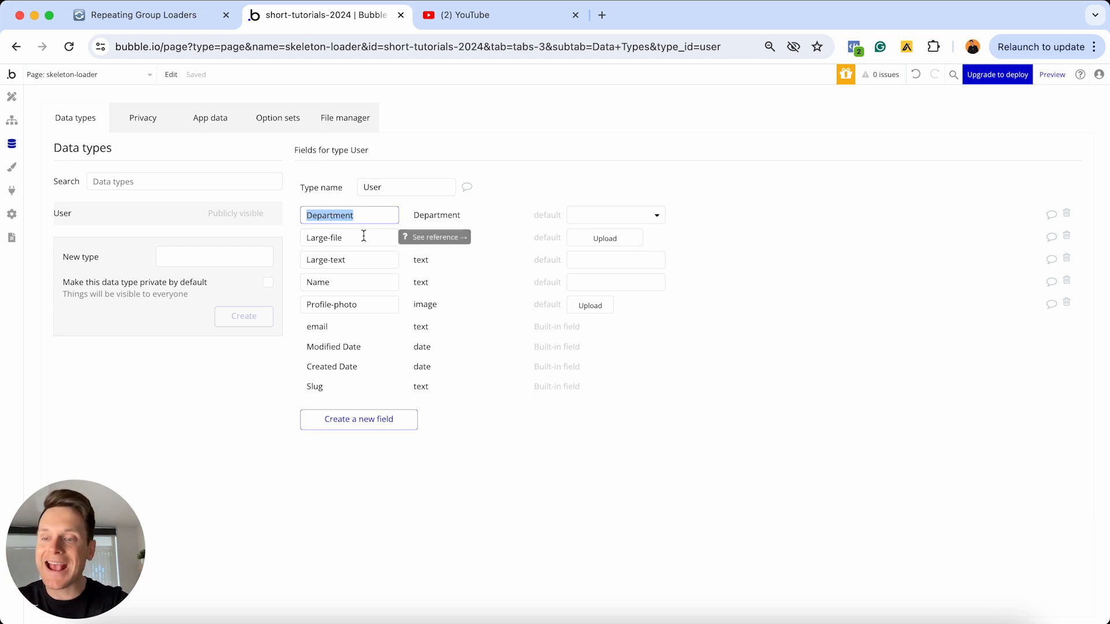
pyautogui.moveTo(363, 237); pyautogui.dragTo(303, 238)
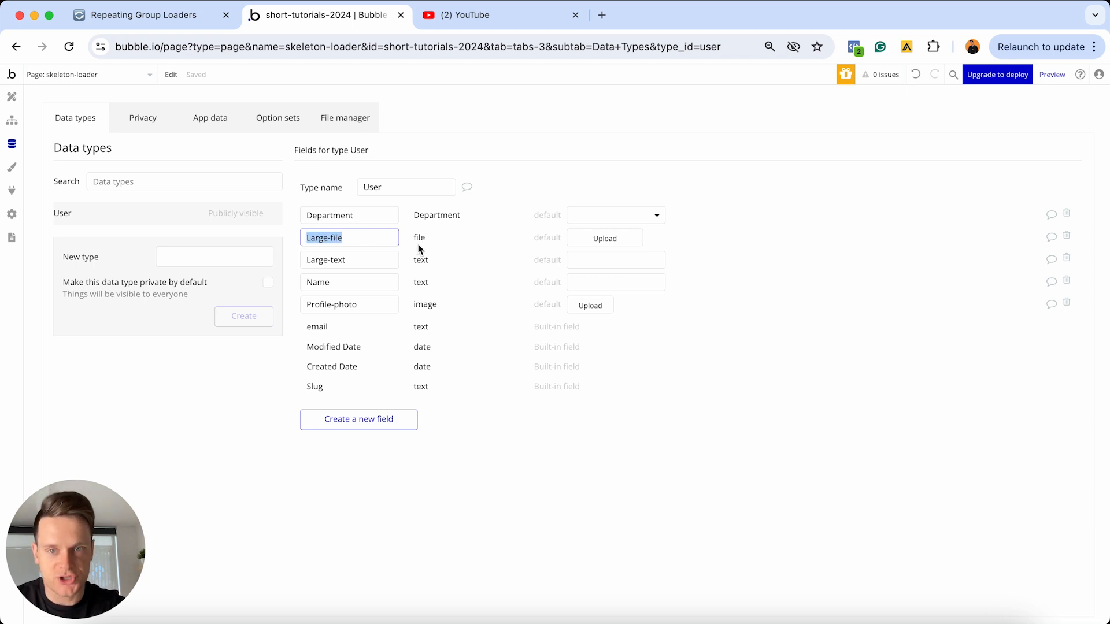
pyautogui.moveTo(351, 259); pyautogui.dragTo(307, 260)
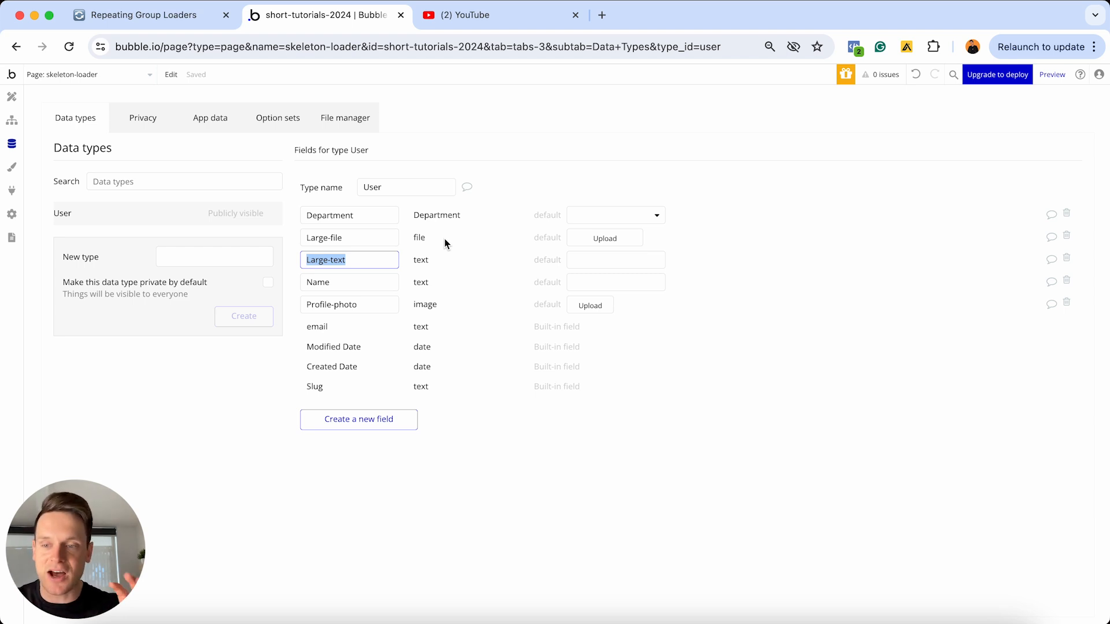
# Examine the stored user entries in the app data, particularly their Large-file and Large-text values
pyautogui.click(205, 117)
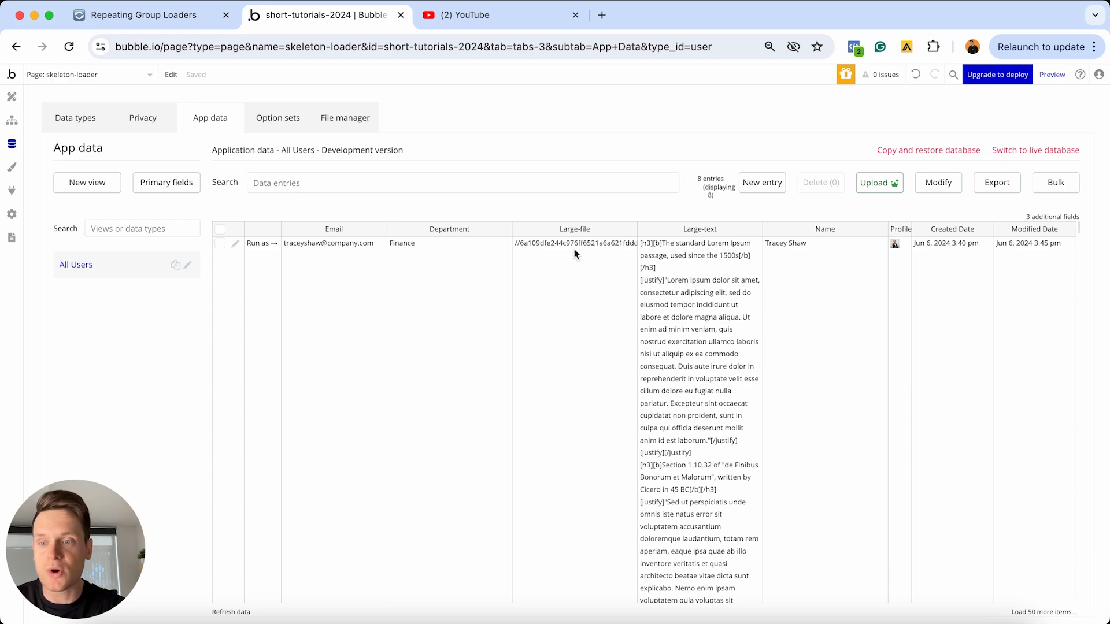
pyautogui.scroll(-10, 696, 335)
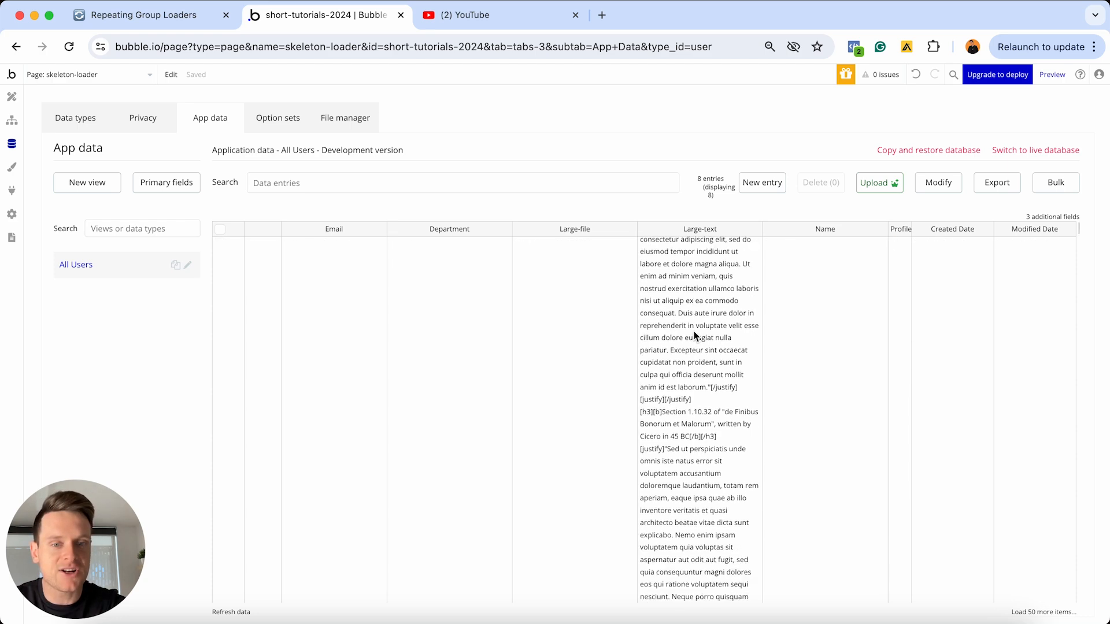
pyautogui.scroll(-10, 694, 334)
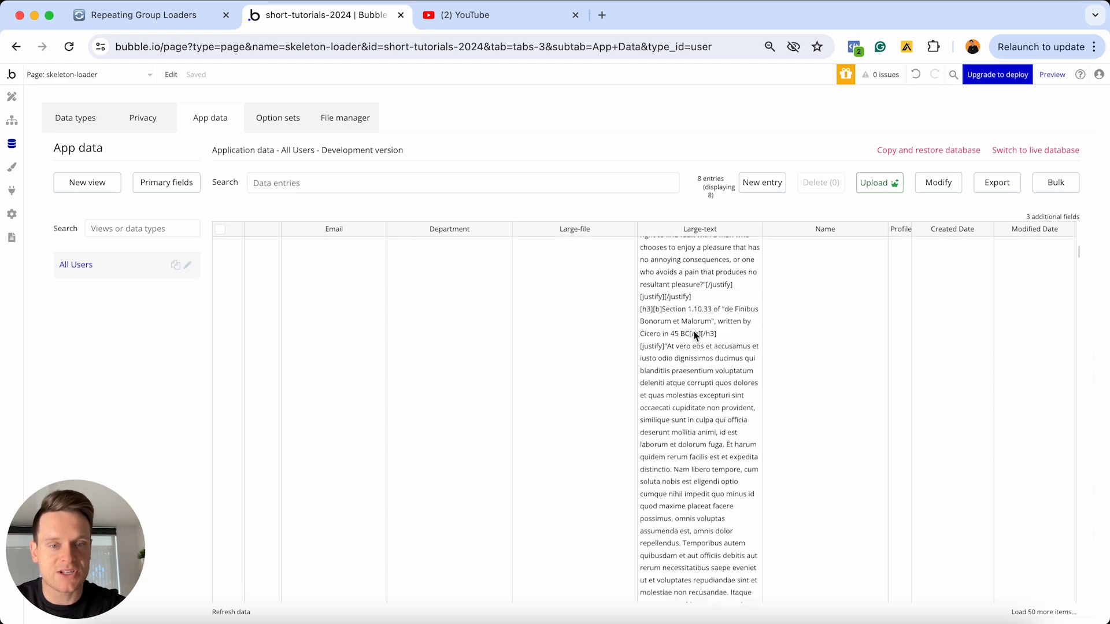
pyautogui.scroll(-1, 696, 336)
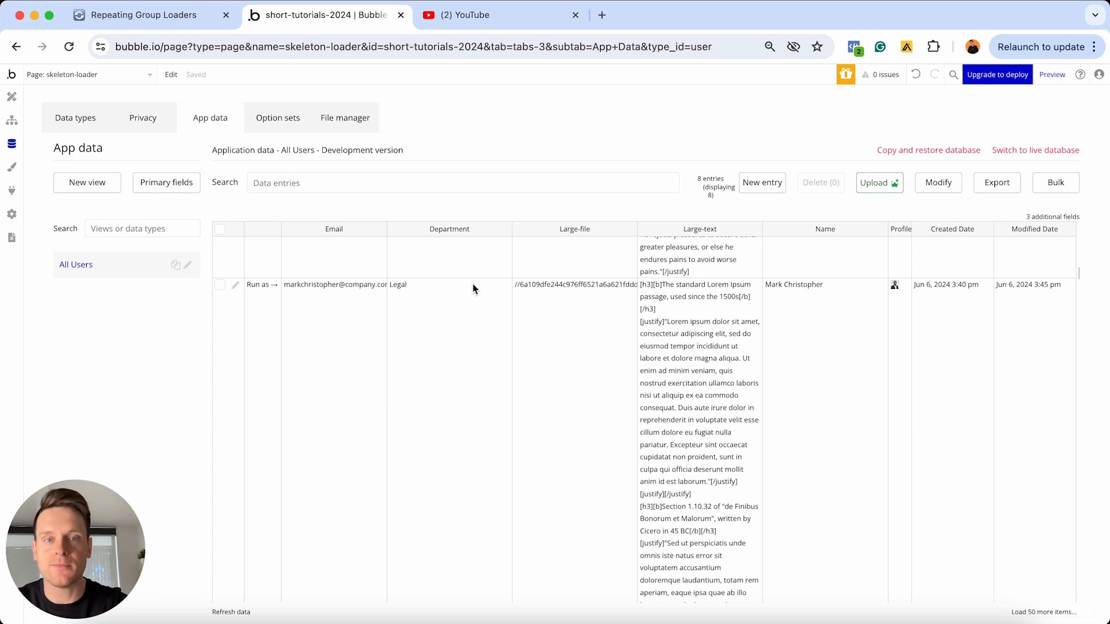
# Return to the page design and inspect the user group, profile image, name, email and department texts in the first repeating group cell
pyautogui.click(11, 97)
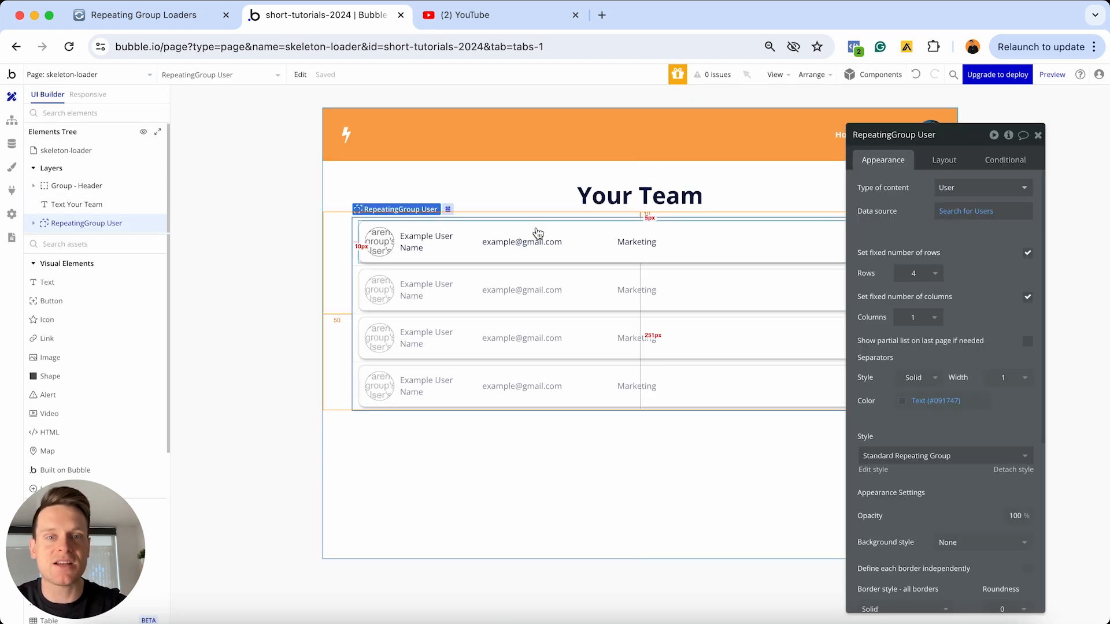
pyautogui.click(1039, 135)
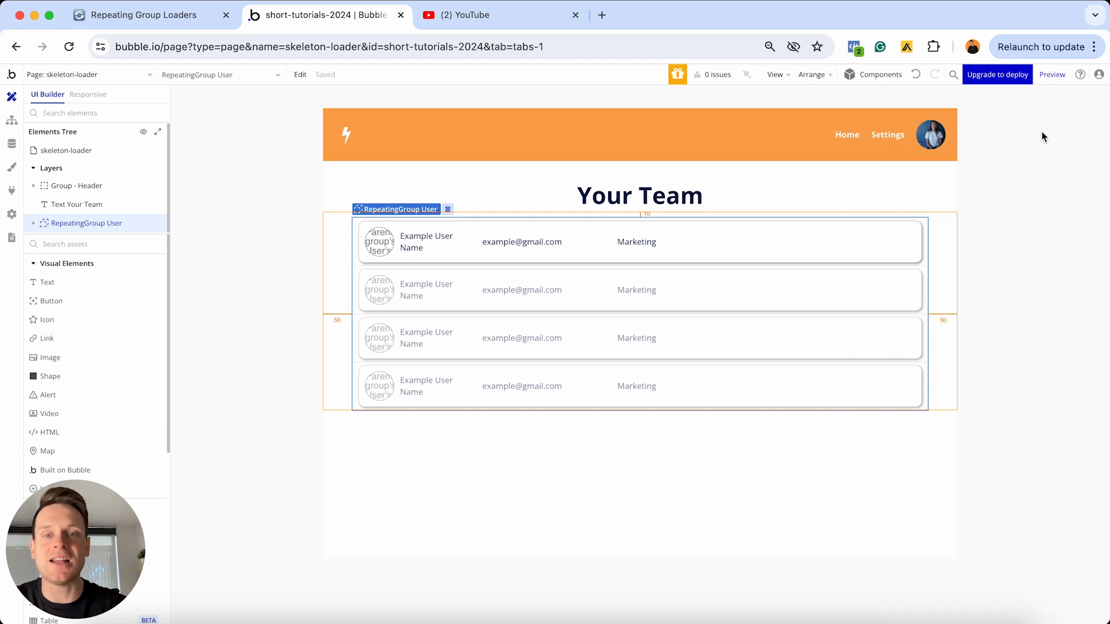
pyautogui.click(733, 257)
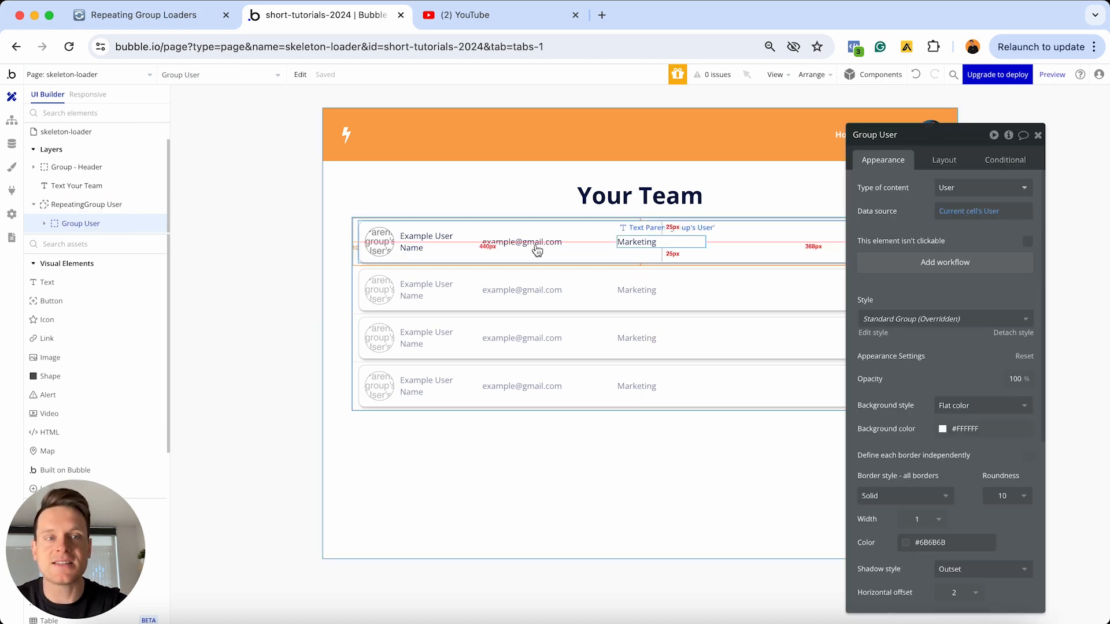
pyautogui.click(380, 244)
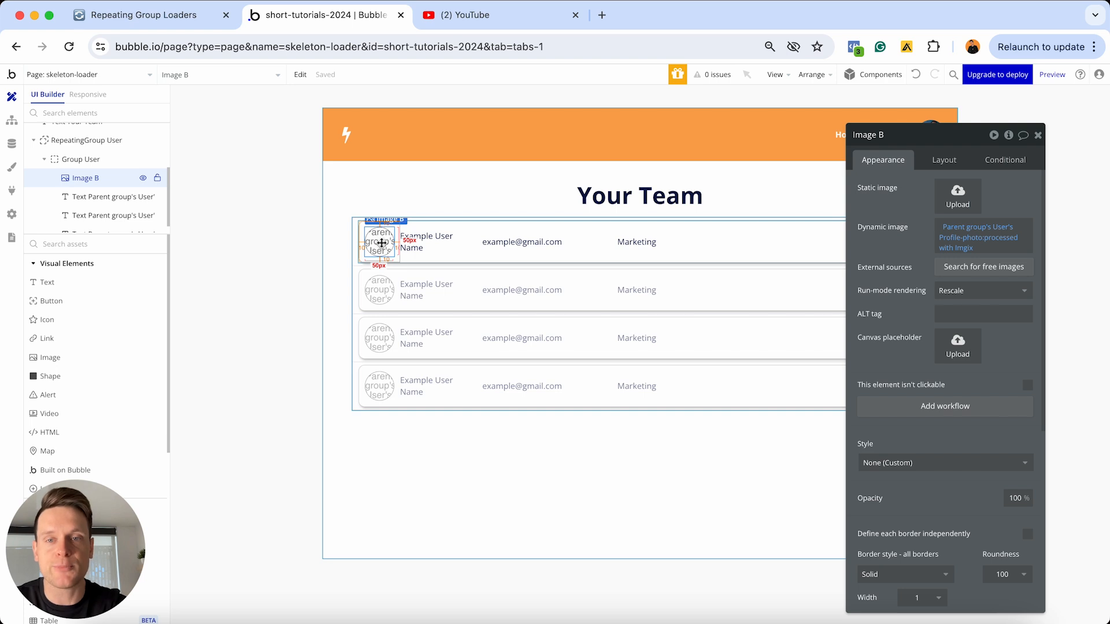
pyautogui.click(432, 241)
pyautogui.click(521, 242)
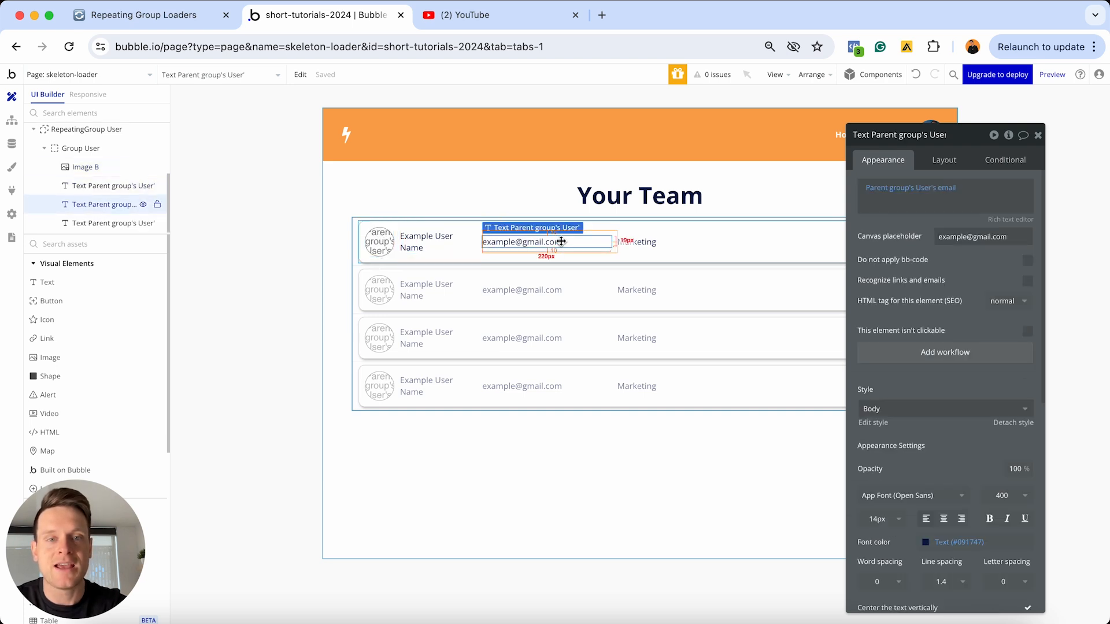
pyautogui.click(644, 242)
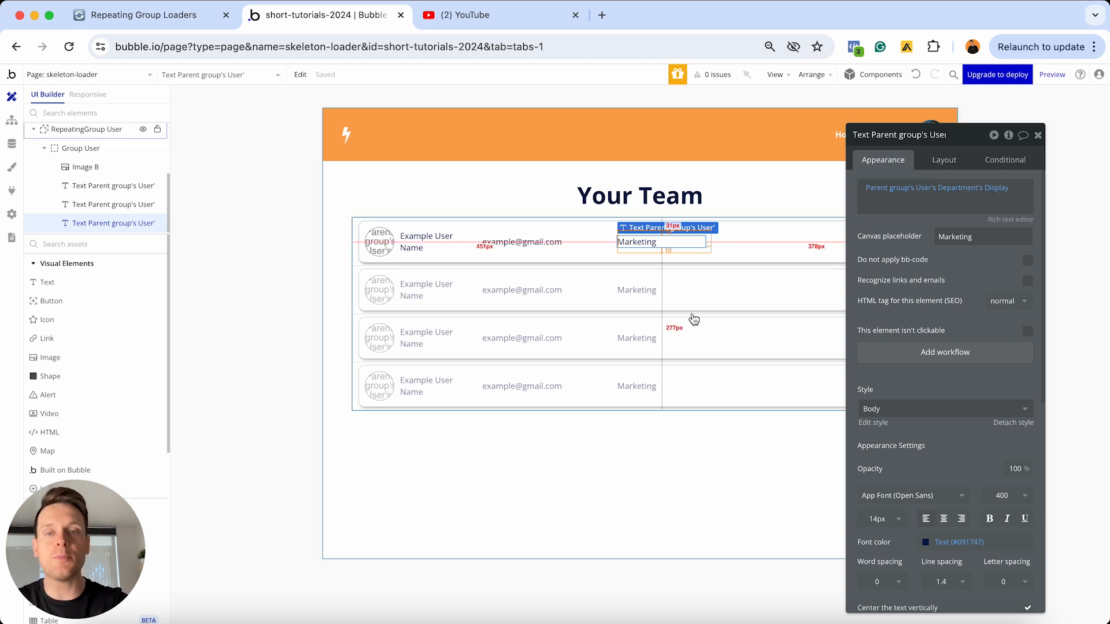
pyautogui.click(1038, 134)
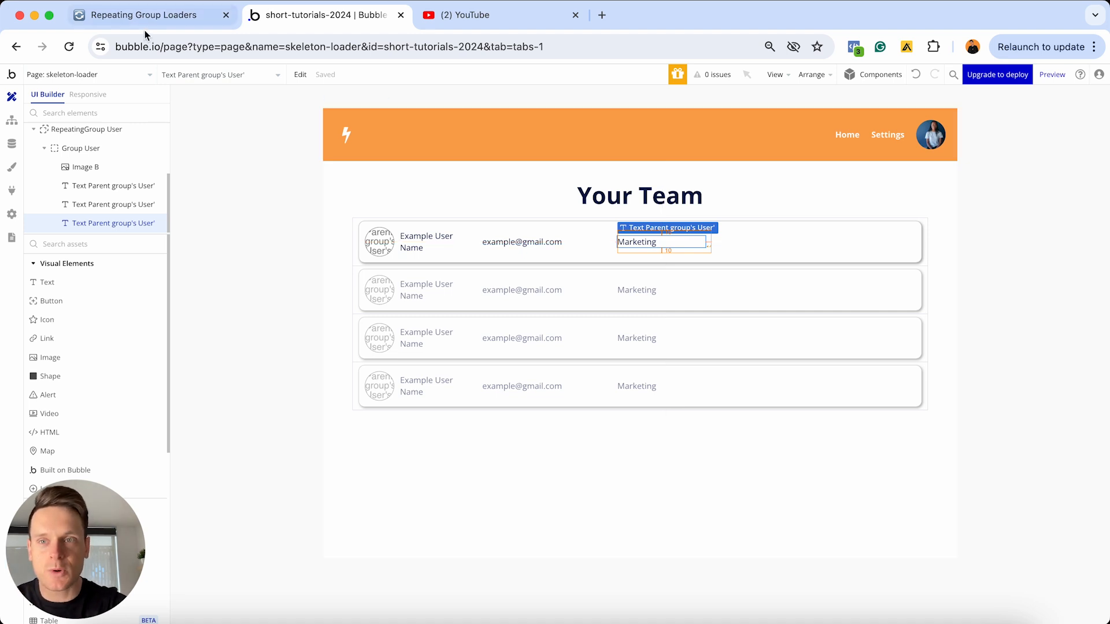
# In the Notion outline, check off the skeleton loader explanation and the task for designing the repeating group in Bubble
pyautogui.click(153, 14)
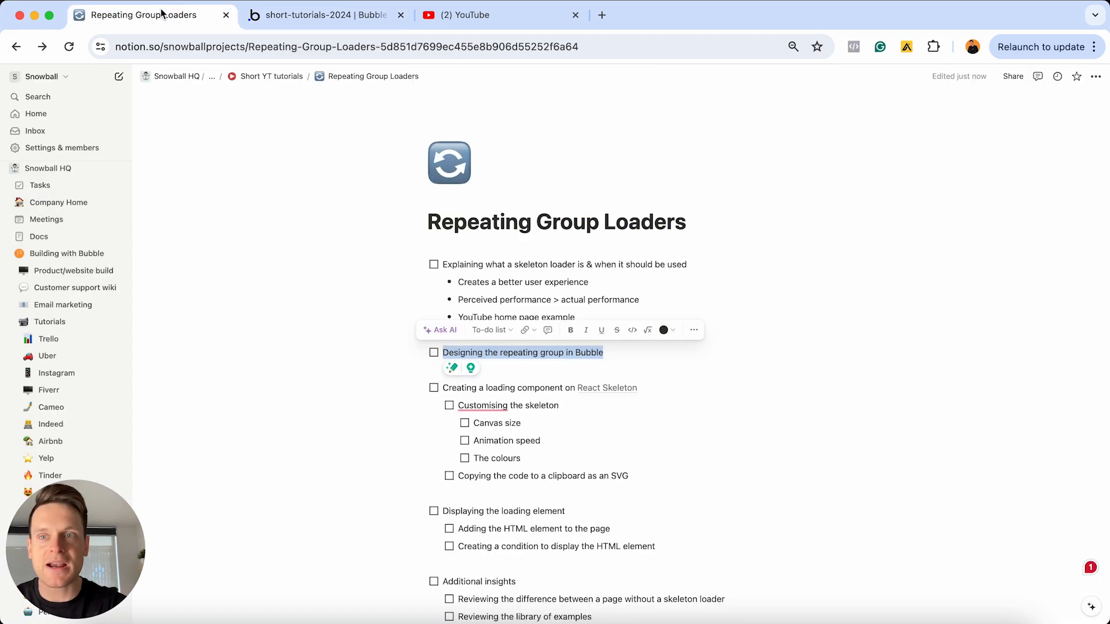
pyautogui.click(434, 353)
pyautogui.click(434, 264)
pyautogui.scroll(-3, 602, 439)
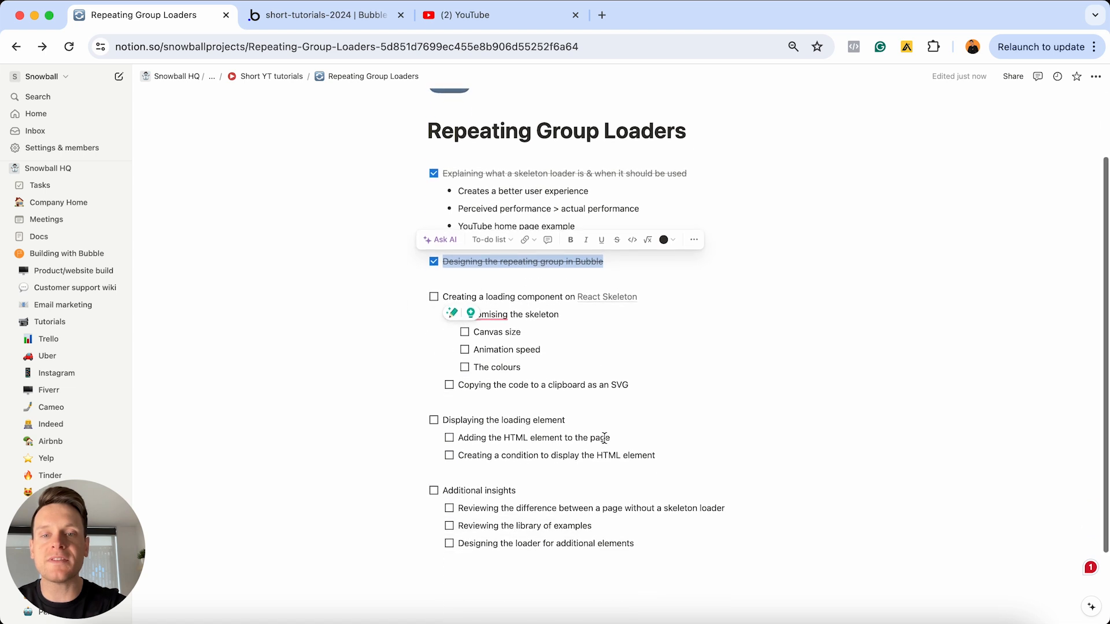
pyautogui.scroll(-2, 604, 437)
pyautogui.click(652, 225)
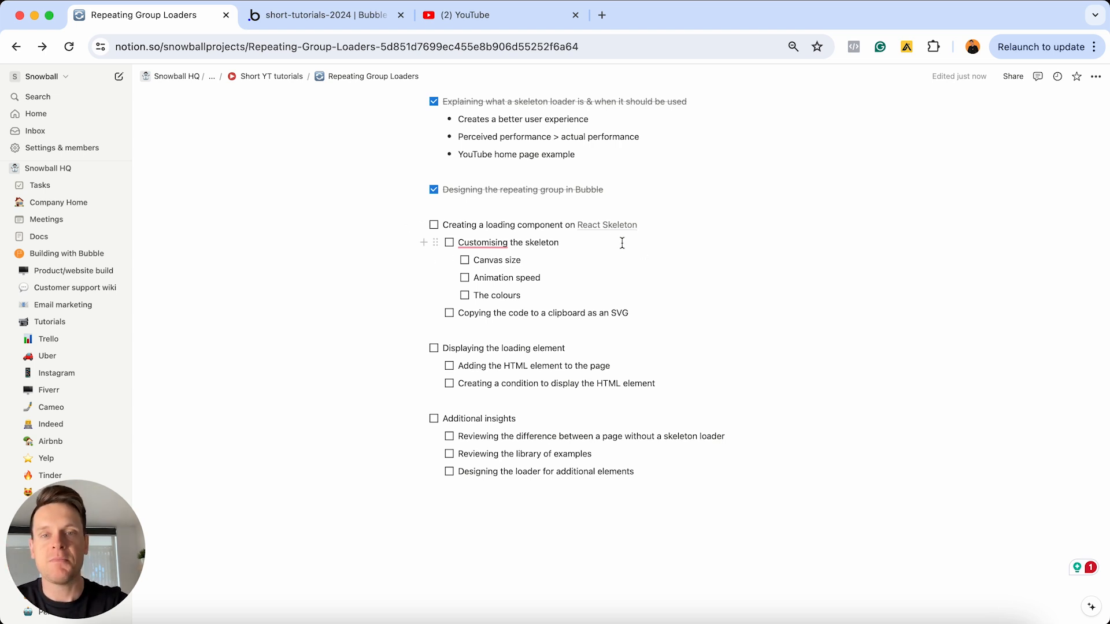
# Open the React Skeleton site from the outline's link and place its browser tab after the Bubble editor's
pyautogui.tripleClick(504, 221)
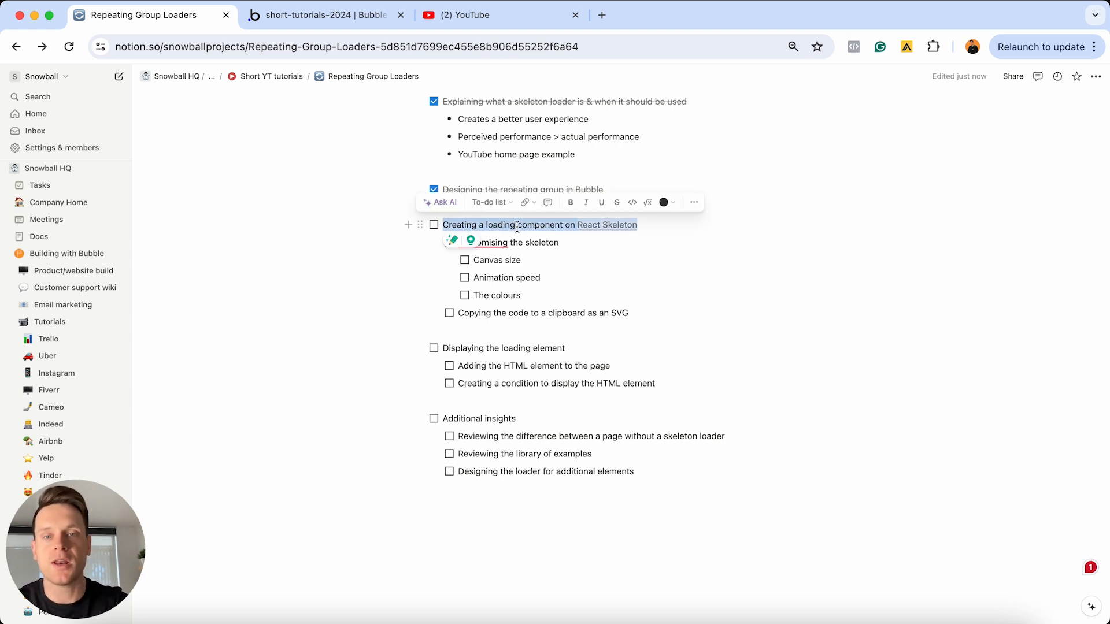
pyautogui.click(517, 226)
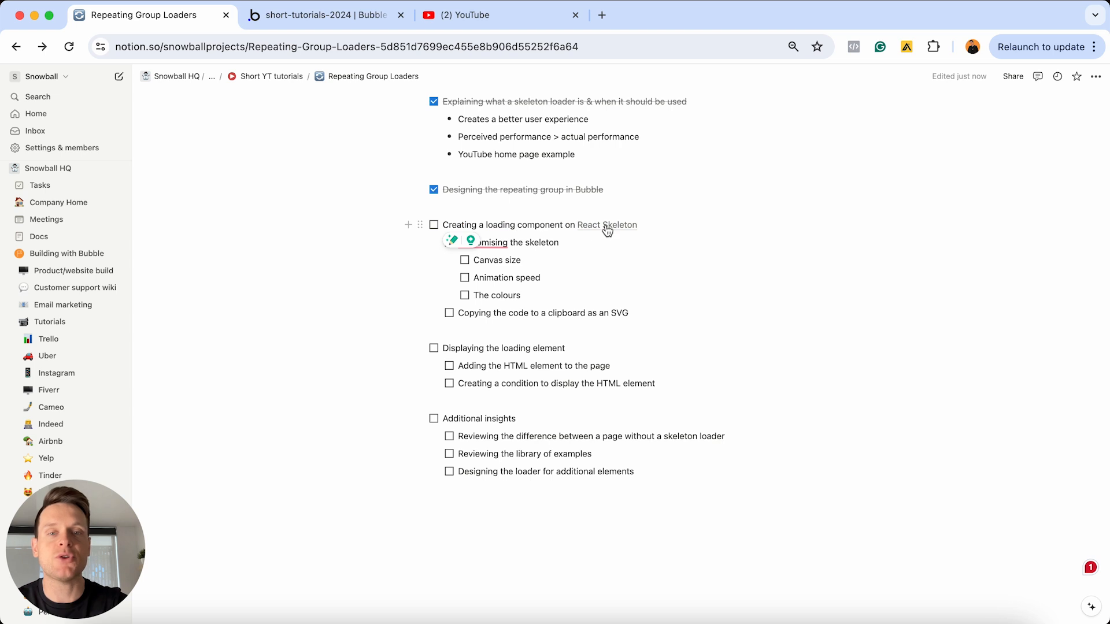
pyautogui.moveTo(615, 229)
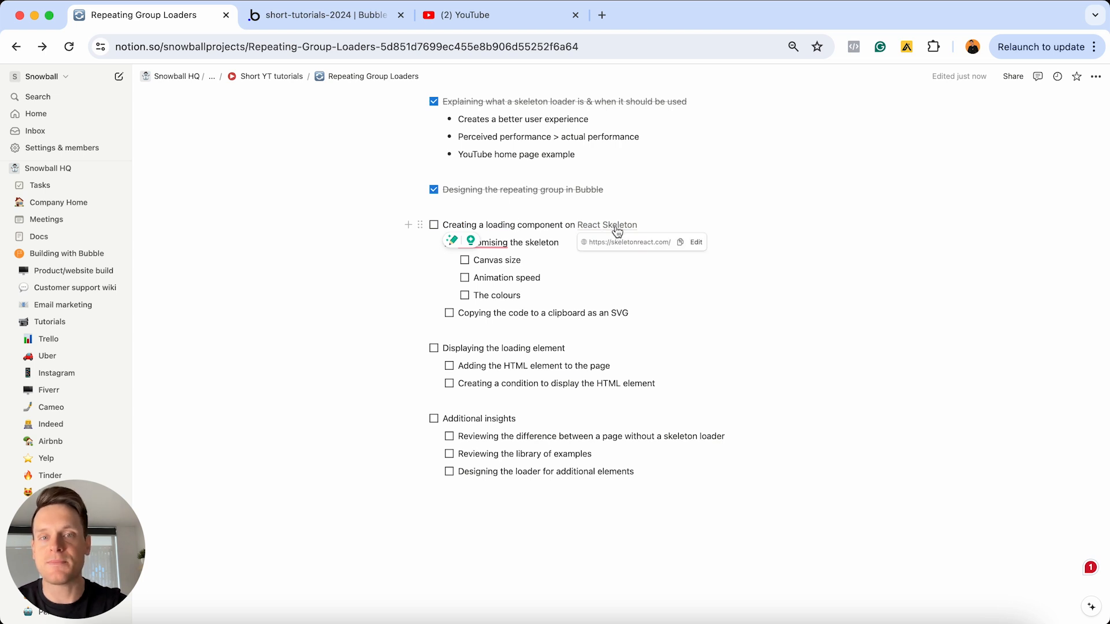
pyautogui.click(616, 228)
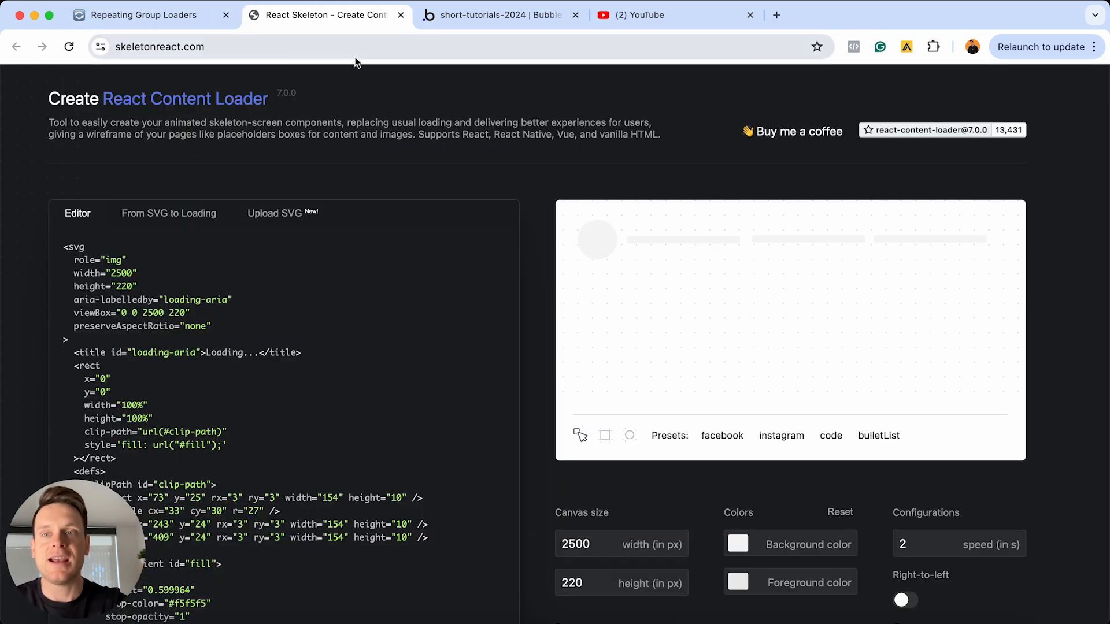
pyautogui.moveTo(375, 23); pyautogui.dragTo(479, 29)
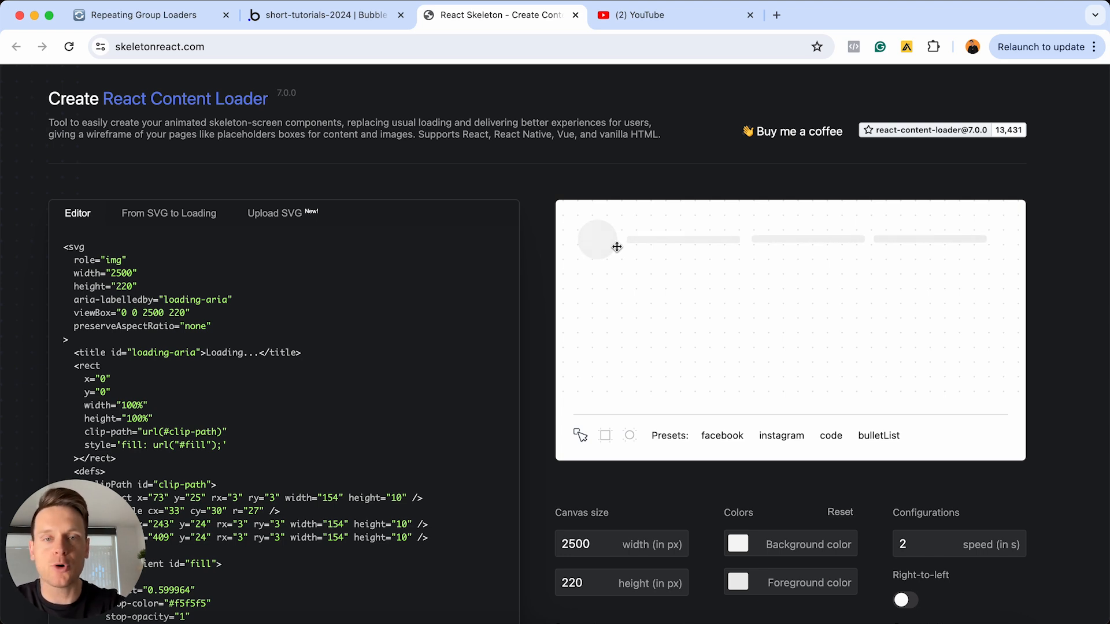
# Check the image, name, email and department layout of the team list in the Bubble editor, and return to React Skeleton
pyautogui.click(337, 21)
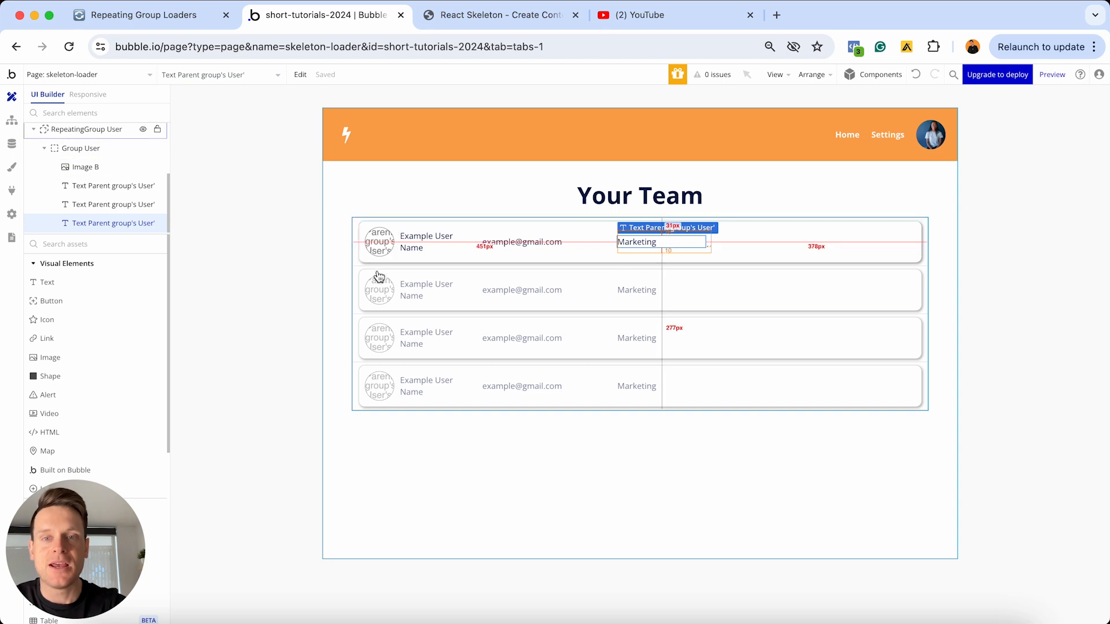
pyautogui.doubleClick(319, 325)
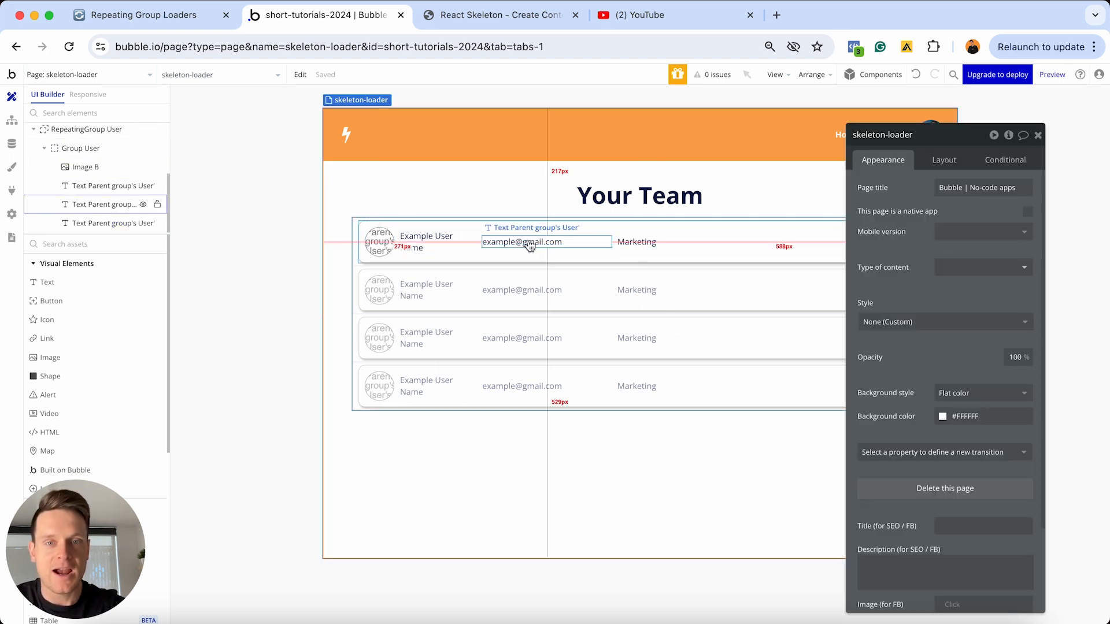
pyautogui.click(527, 19)
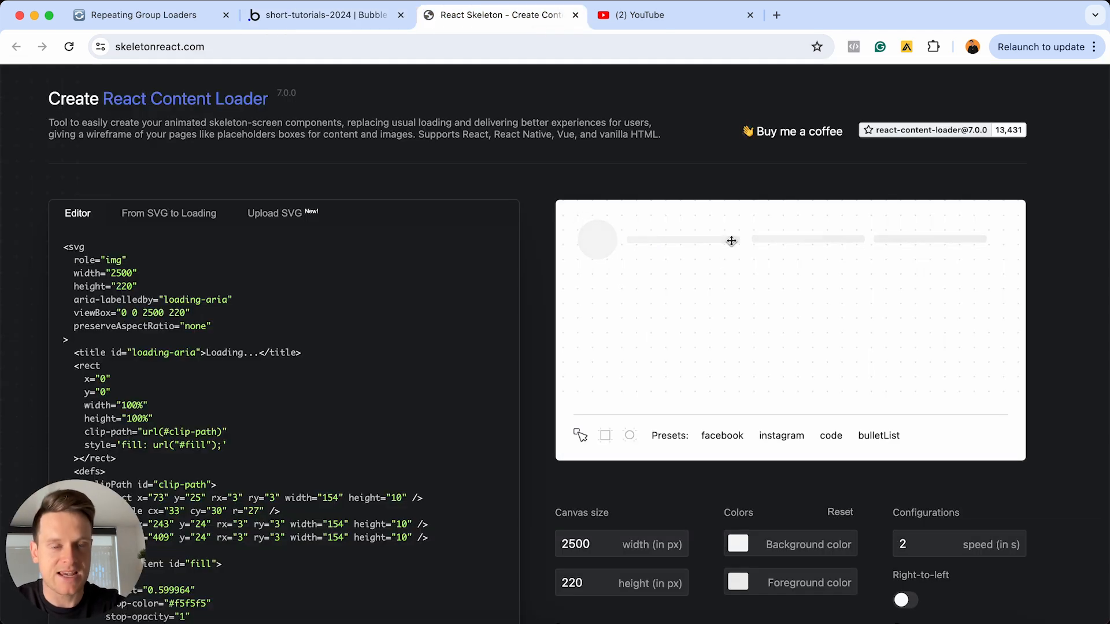
# Delete the second and third text placeholder bars from the canvas, keeping the circle and the first bar
pyautogui.click(789, 239)
pyautogui.click(1001, 435)
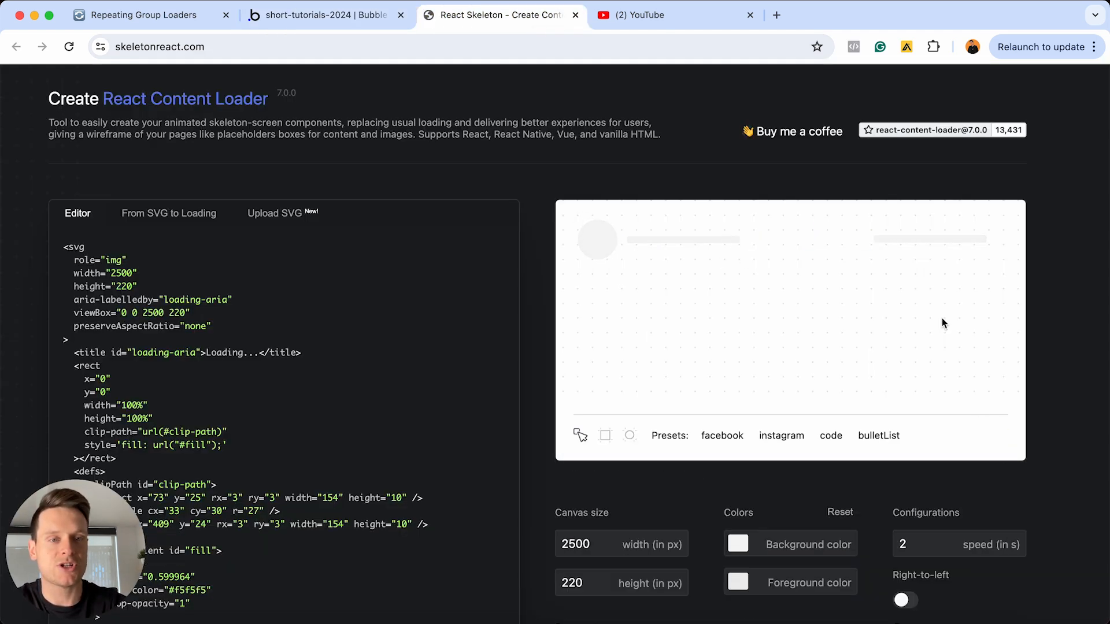
pyautogui.click(919, 239)
pyautogui.click(1002, 435)
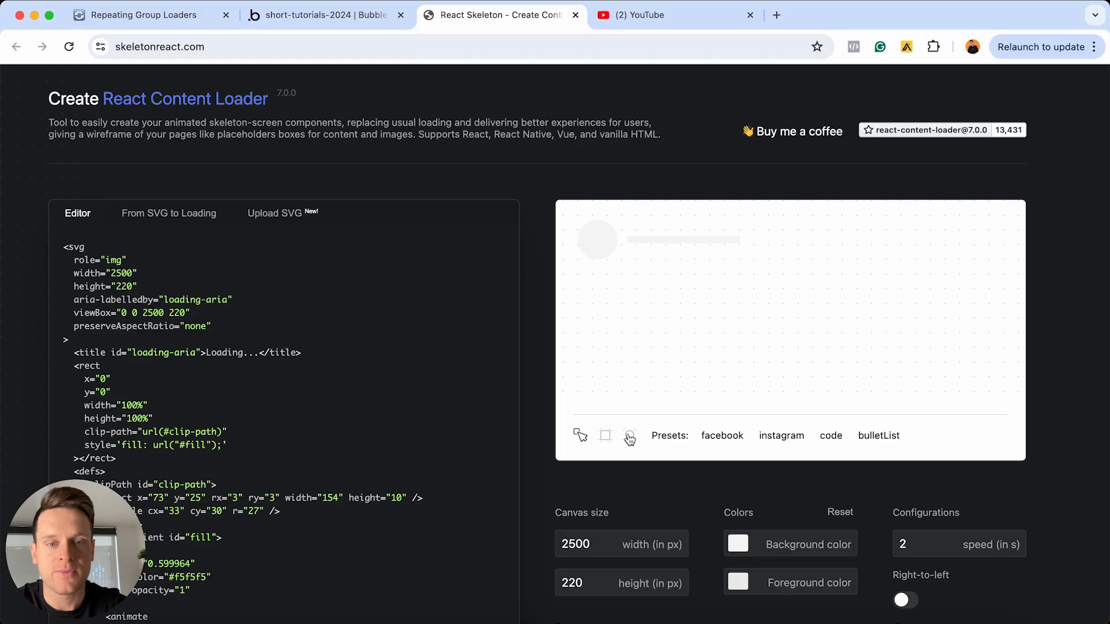
# Draw a trial circle of about 51 px radius and a rectangle about 97 by 20 px below the existing placeholders
pyautogui.click(449, 493)
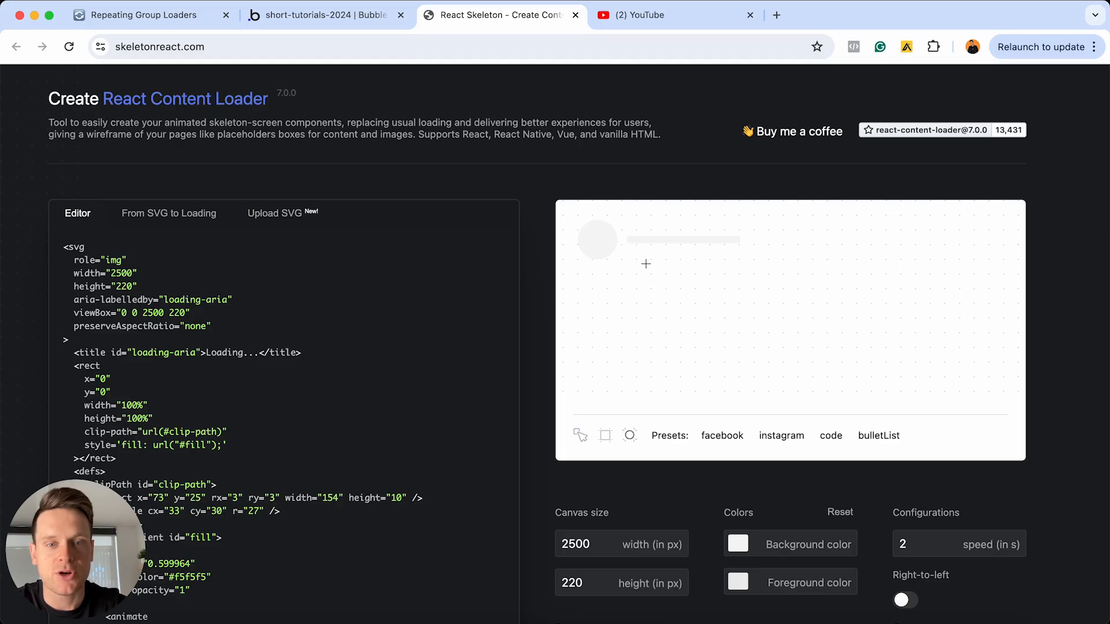
pyautogui.moveTo(468, 236); pyautogui.dragTo(564, 304)
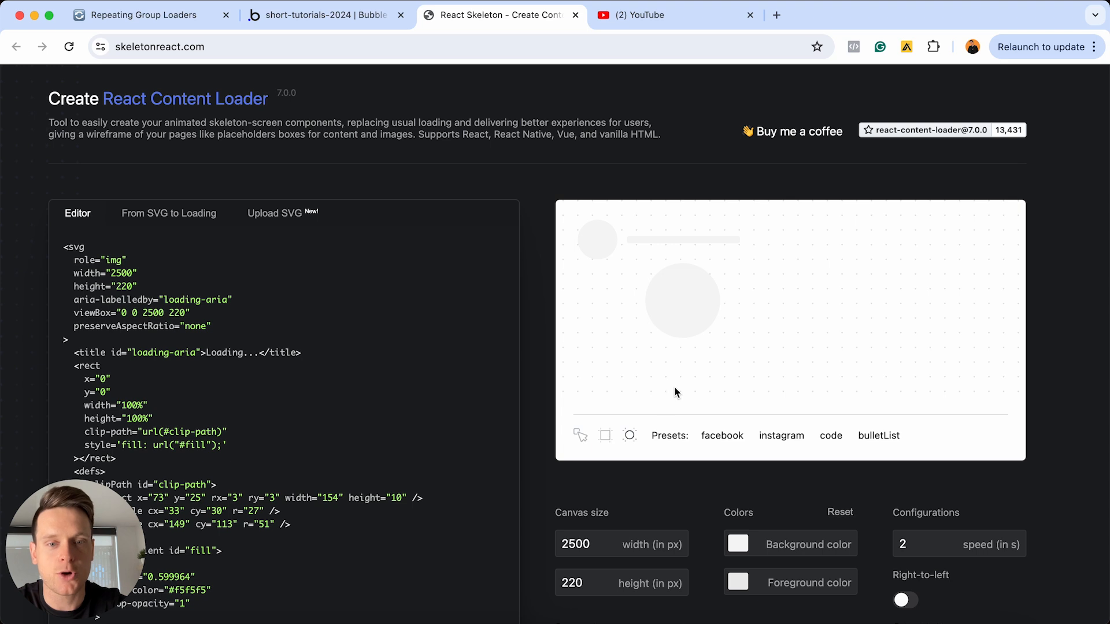
pyautogui.click(605, 435)
pyautogui.moveTo(733, 298); pyautogui.dragTo(804, 312)
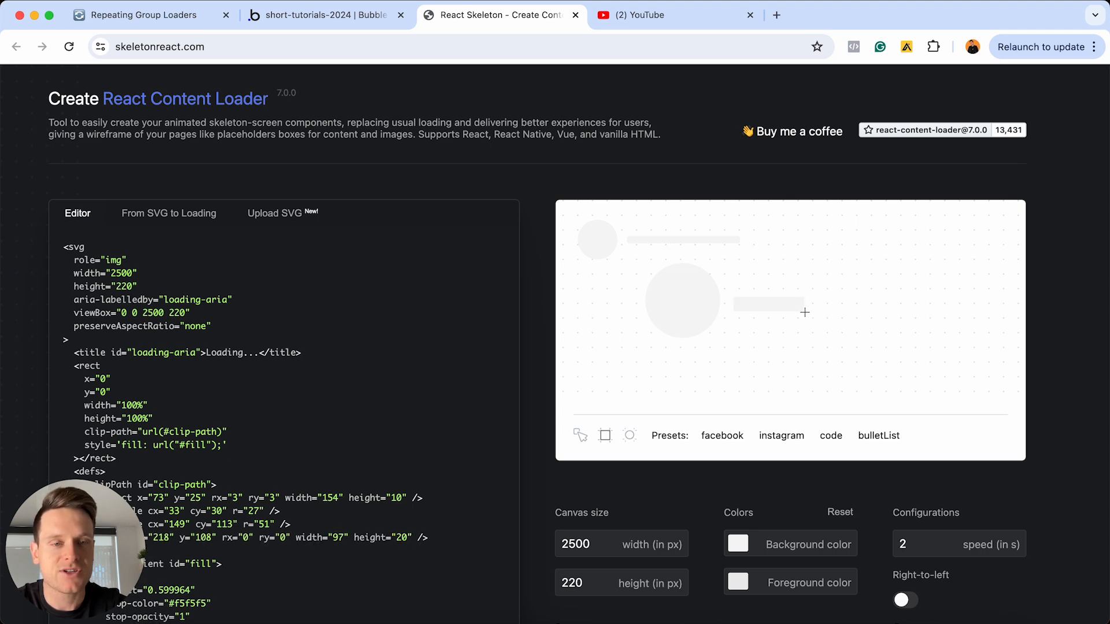
# Delete the trial circle and rectangle from the middle of the canvas
pyautogui.click(688, 339)
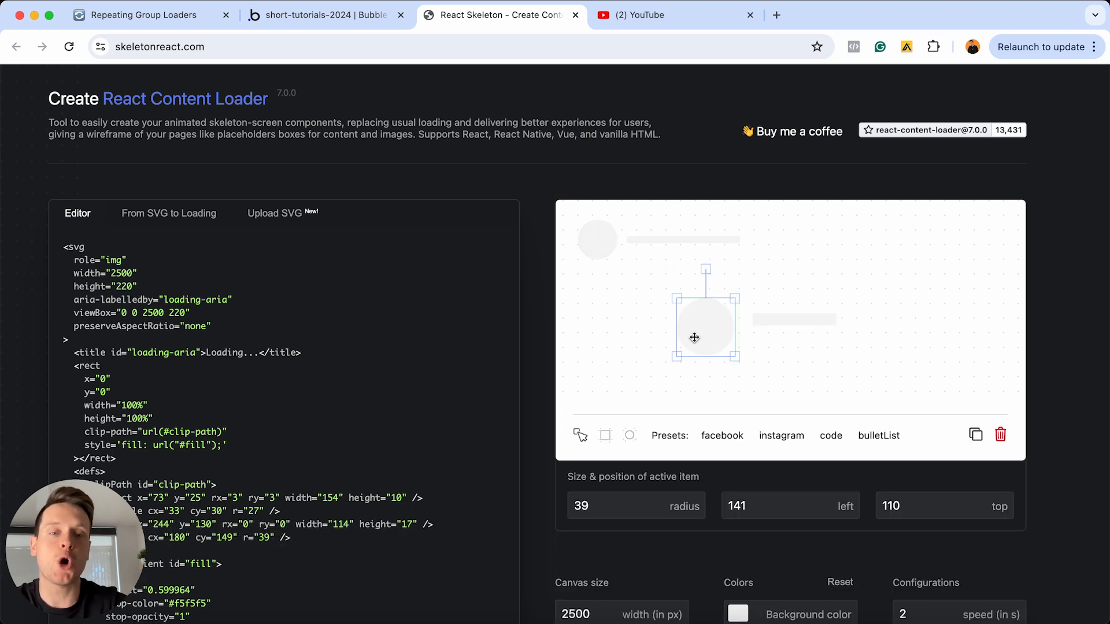
pyautogui.press('Delete')
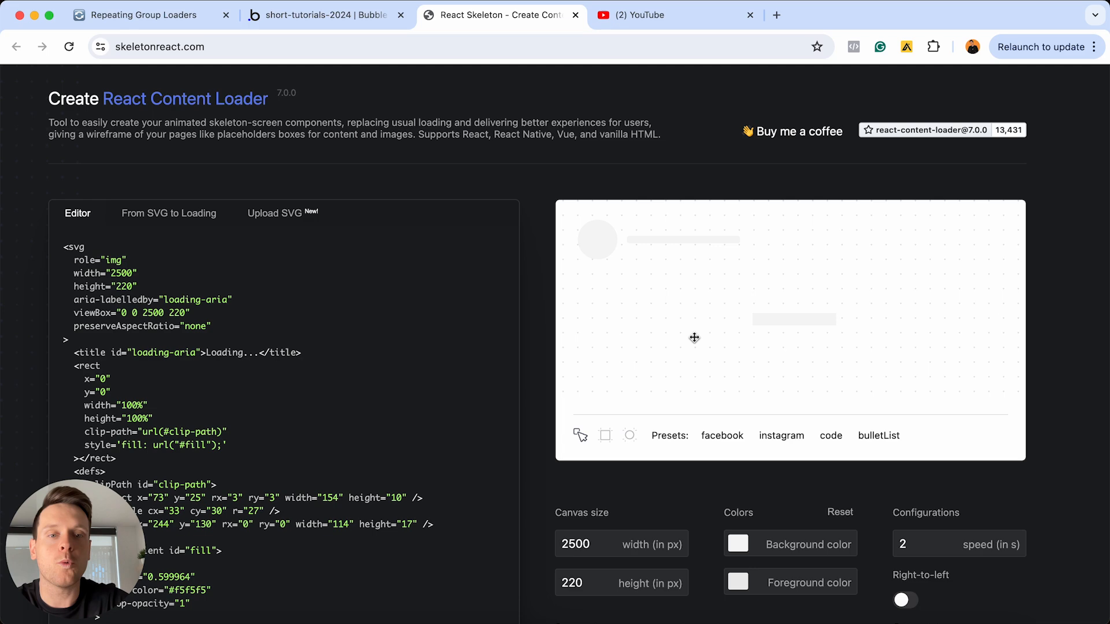
pyautogui.click(780, 322)
pyautogui.press('Delete')
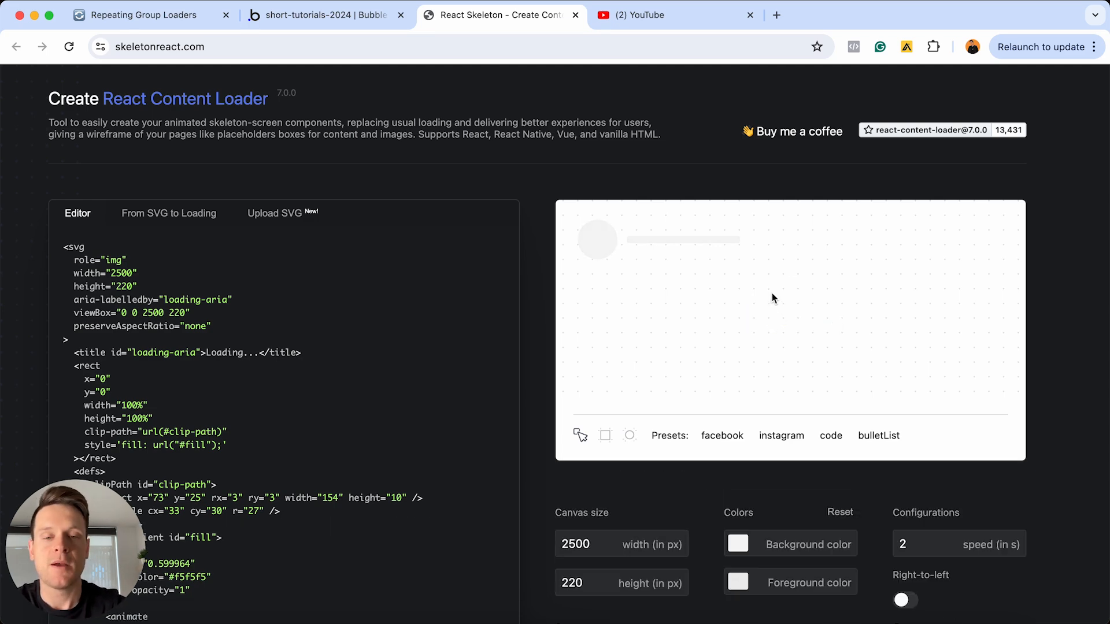
# Try a canvas width of 2000 px, and set the width back to 2500 px
pyautogui.scroll(-2, 739, 337)
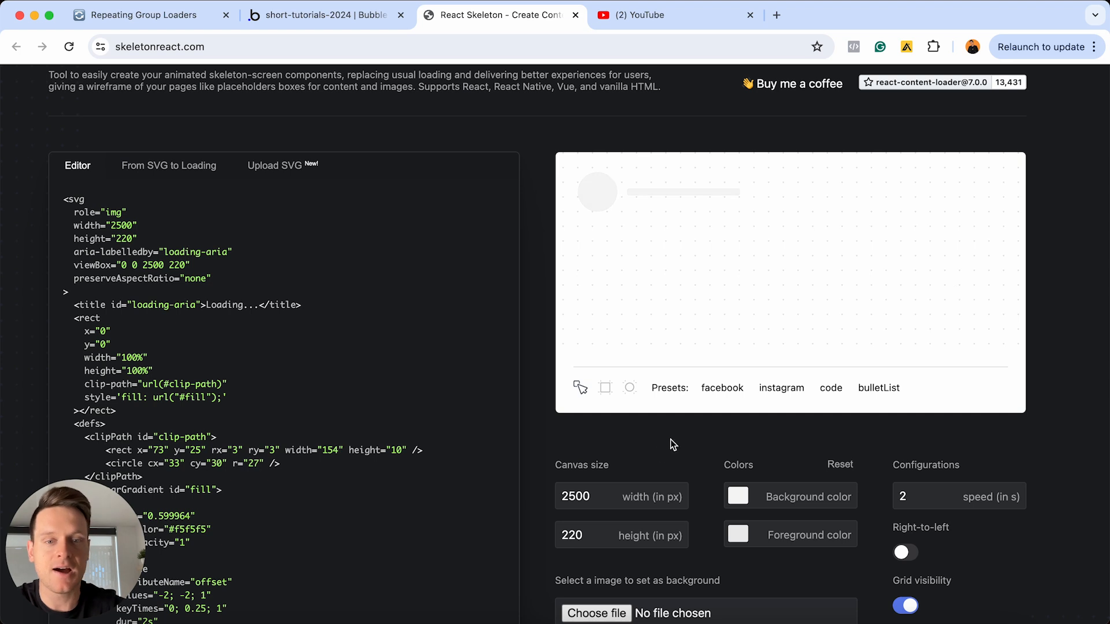
pyautogui.moveTo(607, 497)
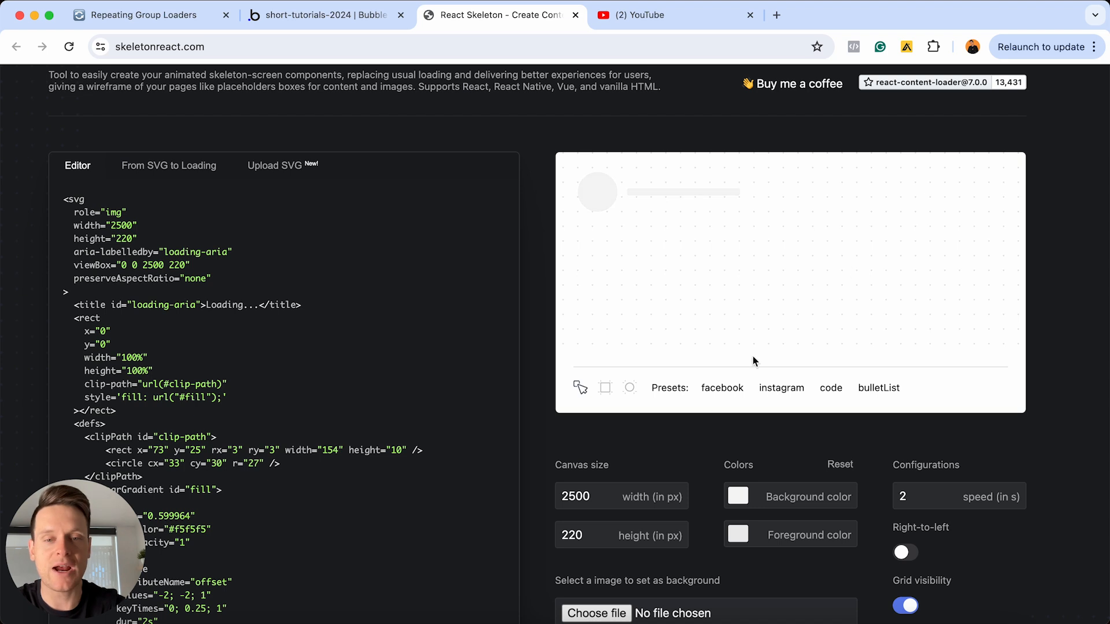
pyautogui.click(594, 499)
pyautogui.press('super+a')
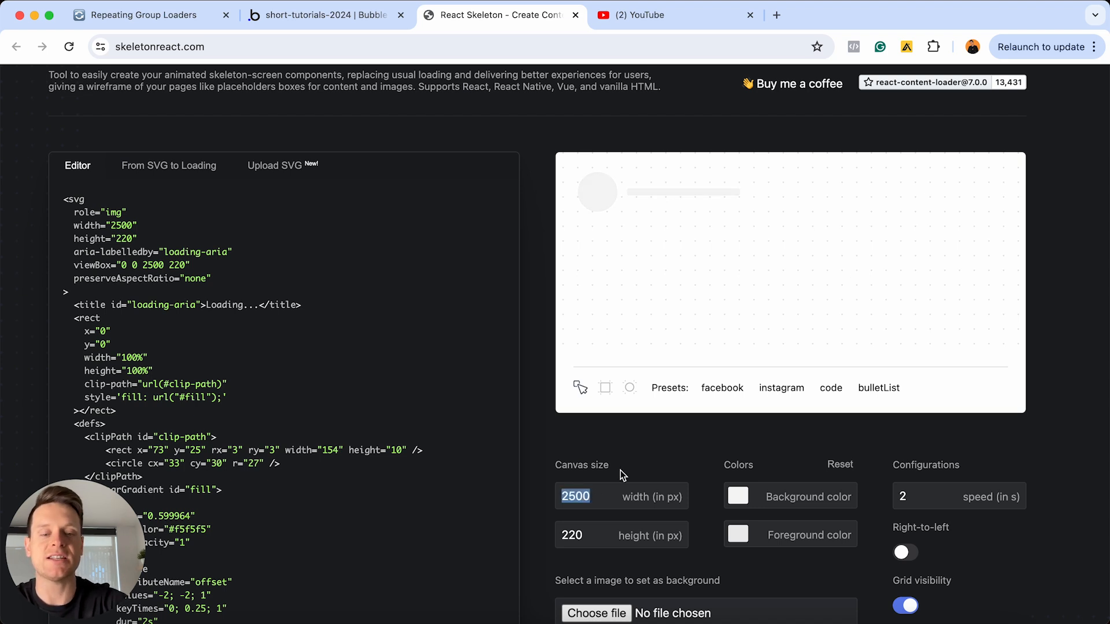
pyautogui.write('2000')
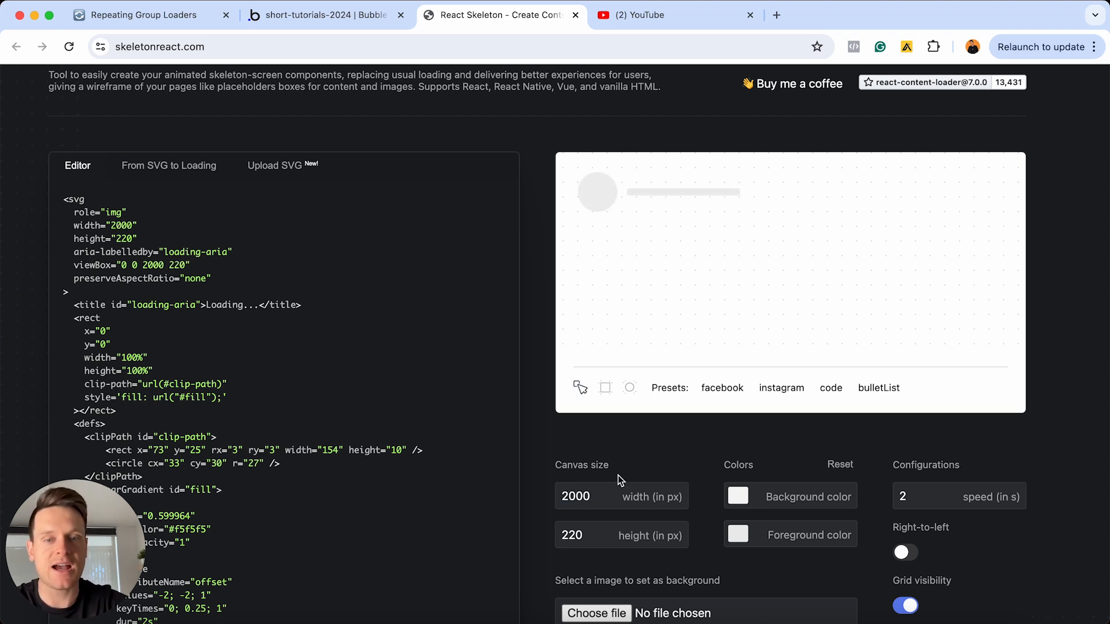
pyautogui.press('super+a')
pyautogui.write('2500')
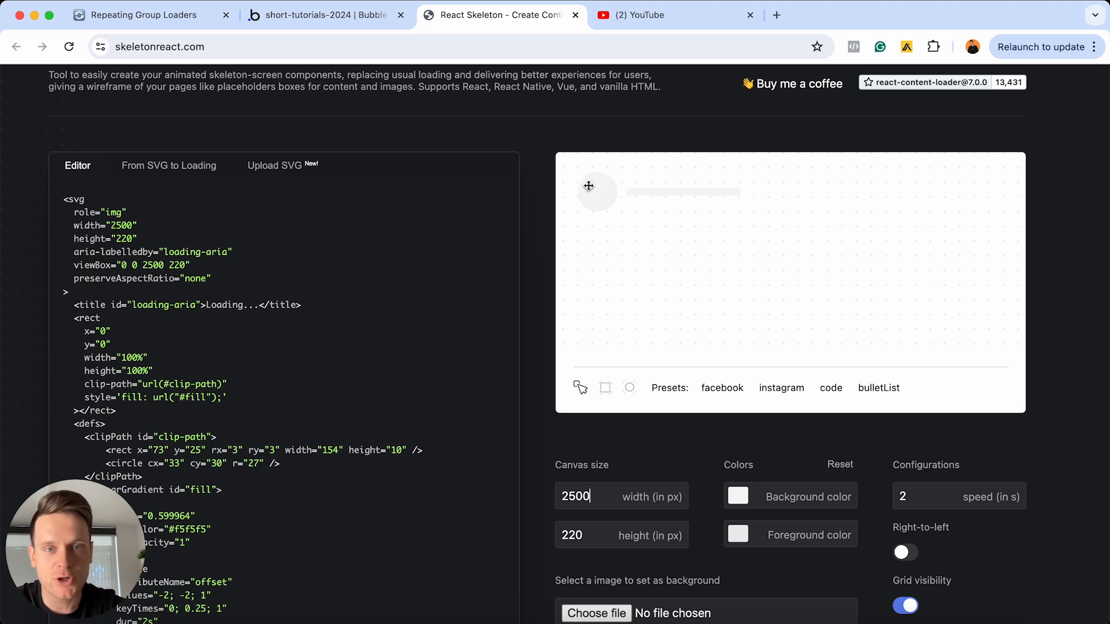
# Duplicate the text placeholder bar twice, placing the copies in the same row at about left 242, top 25 and left 408, top 24
pyautogui.click(720, 193)
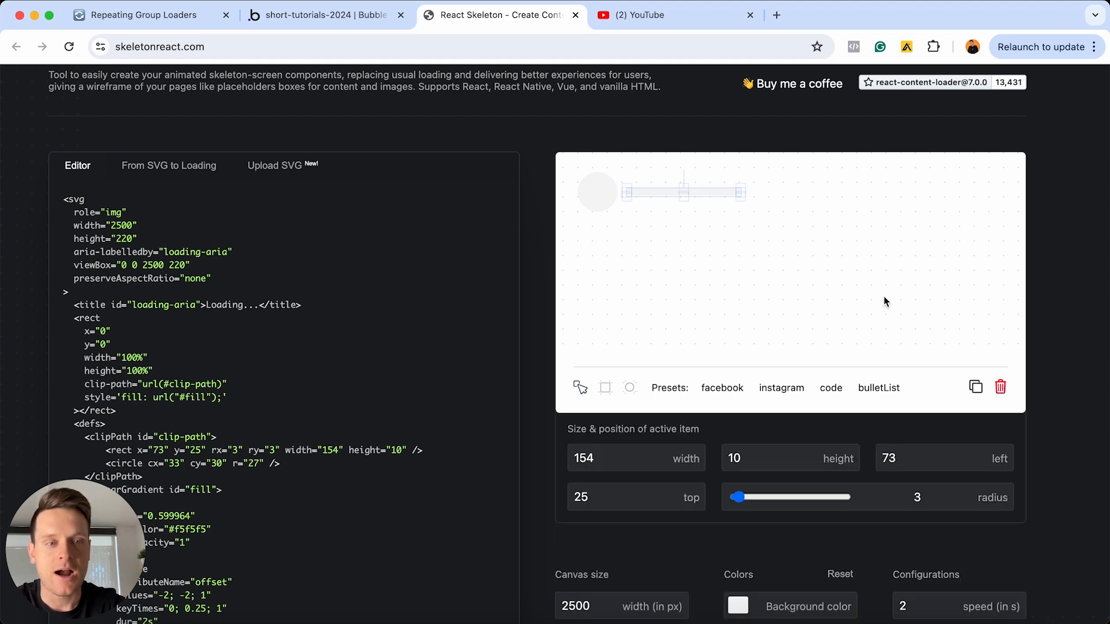
pyautogui.click(976, 387)
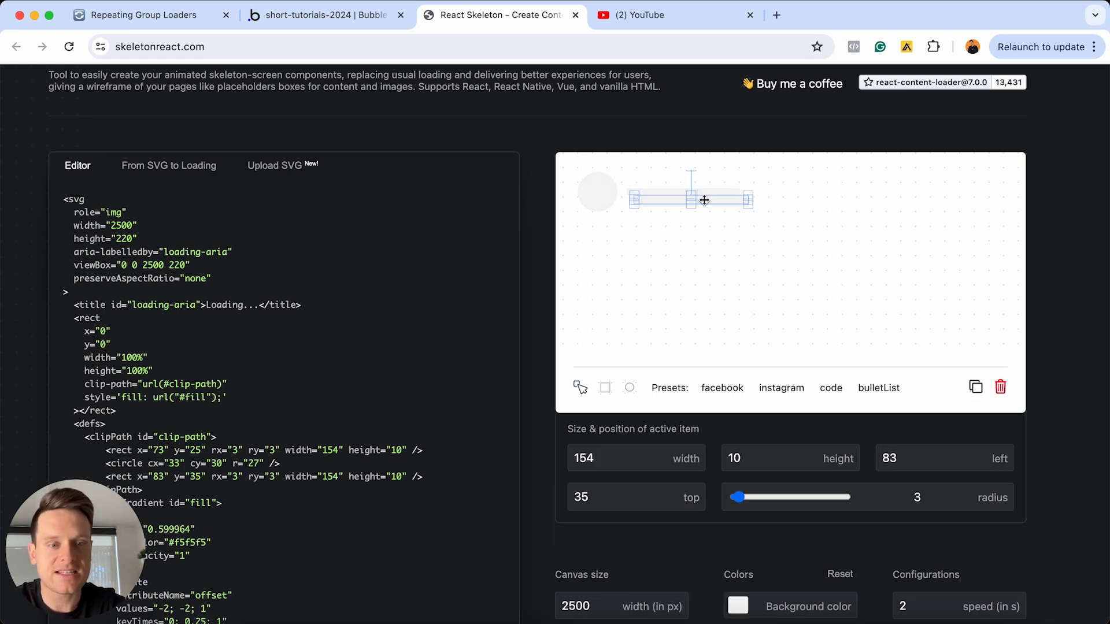
pyautogui.moveTo(705, 200); pyautogui.dragTo(821, 193)
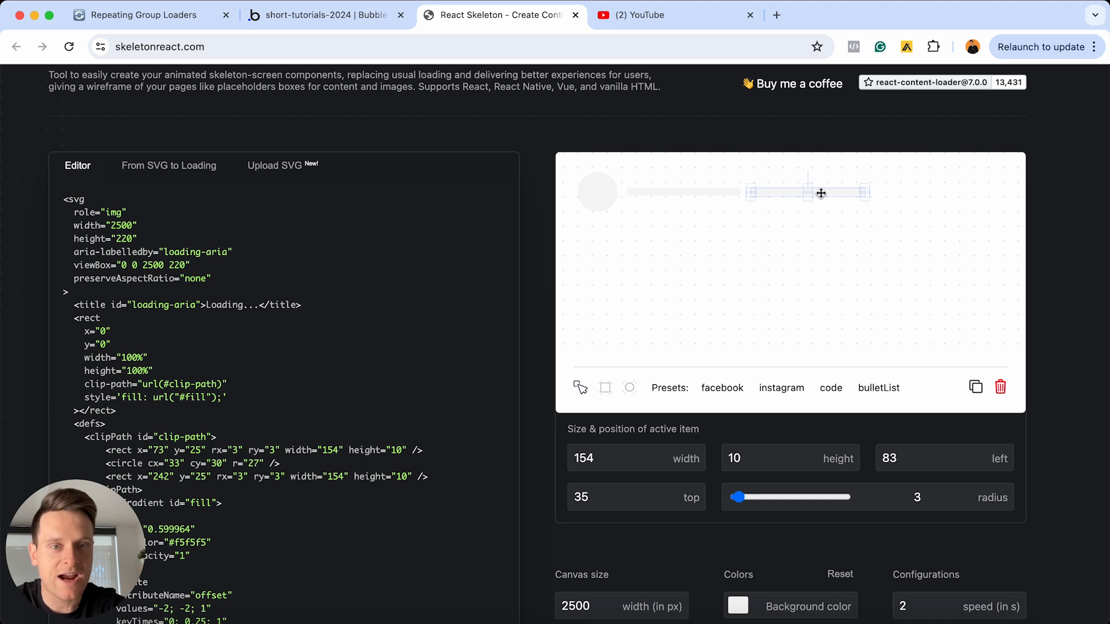
pyautogui.click(975, 387)
pyautogui.moveTo(952, 194); pyautogui.dragTo(958, 194)
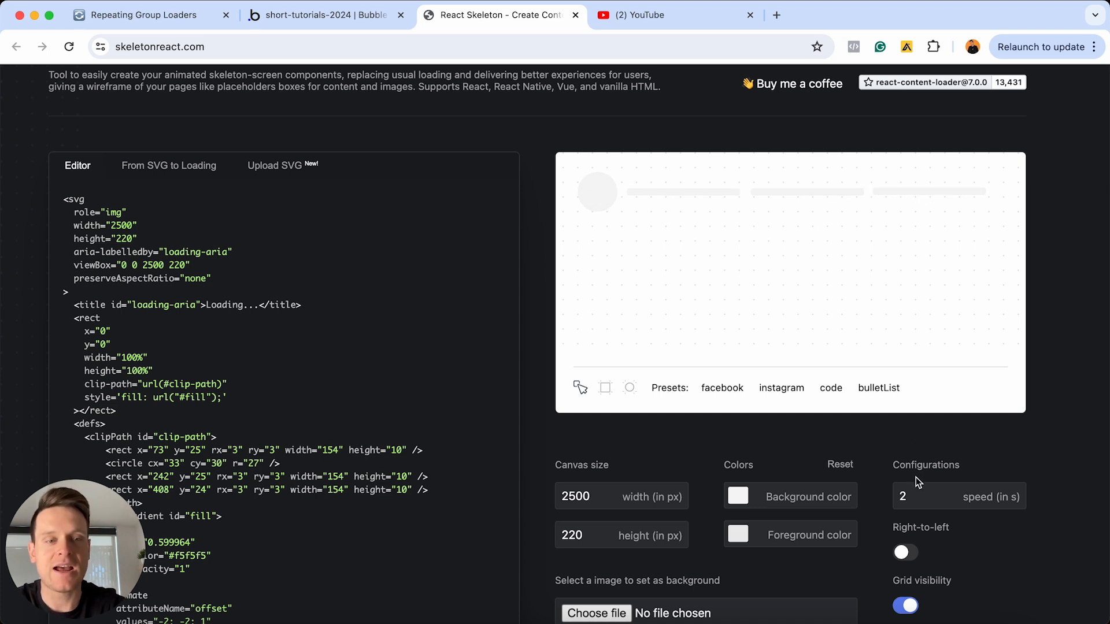
# Try an animation speed of 1 second, and set it back to 2 seconds
pyautogui.click(918, 495)
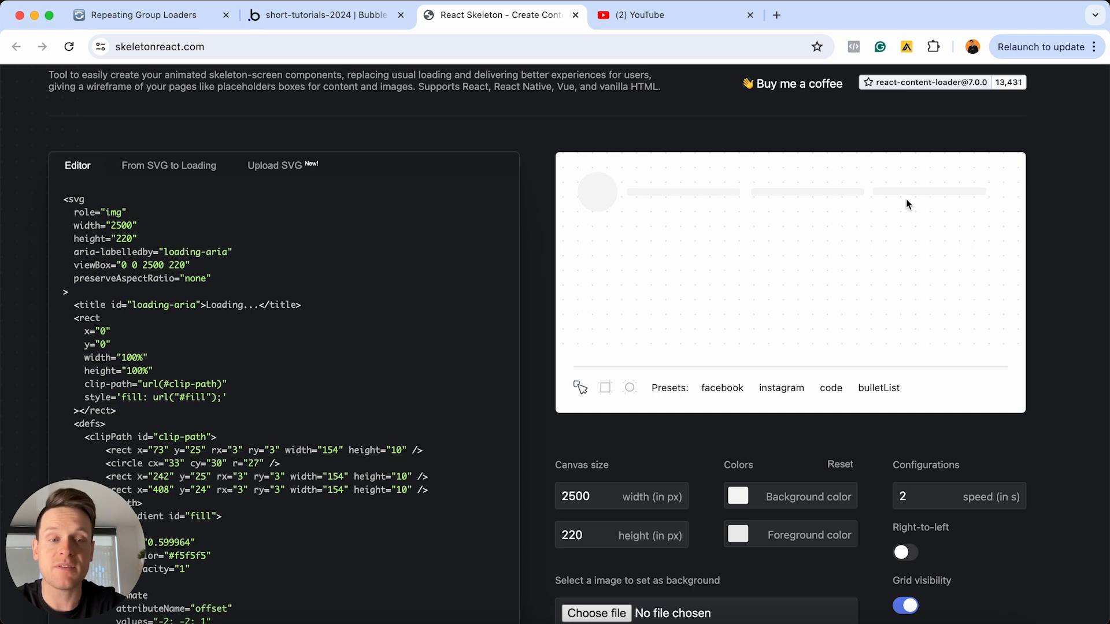
pyautogui.press('BackSpace')
pyautogui.write('1')
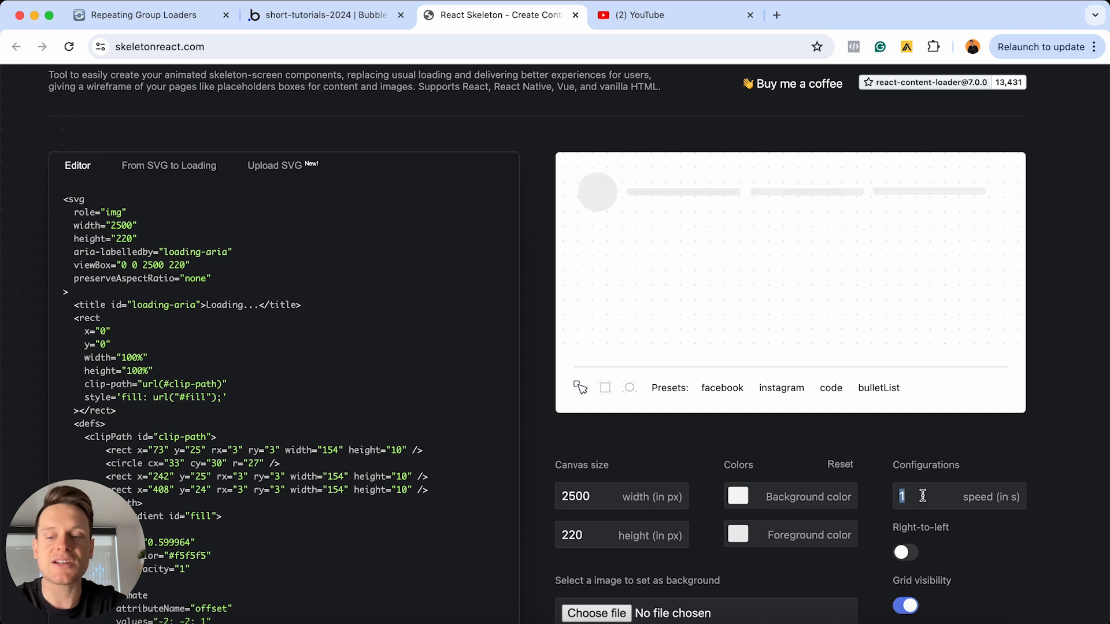
pyautogui.press('BackSpace')
pyautogui.write('2')
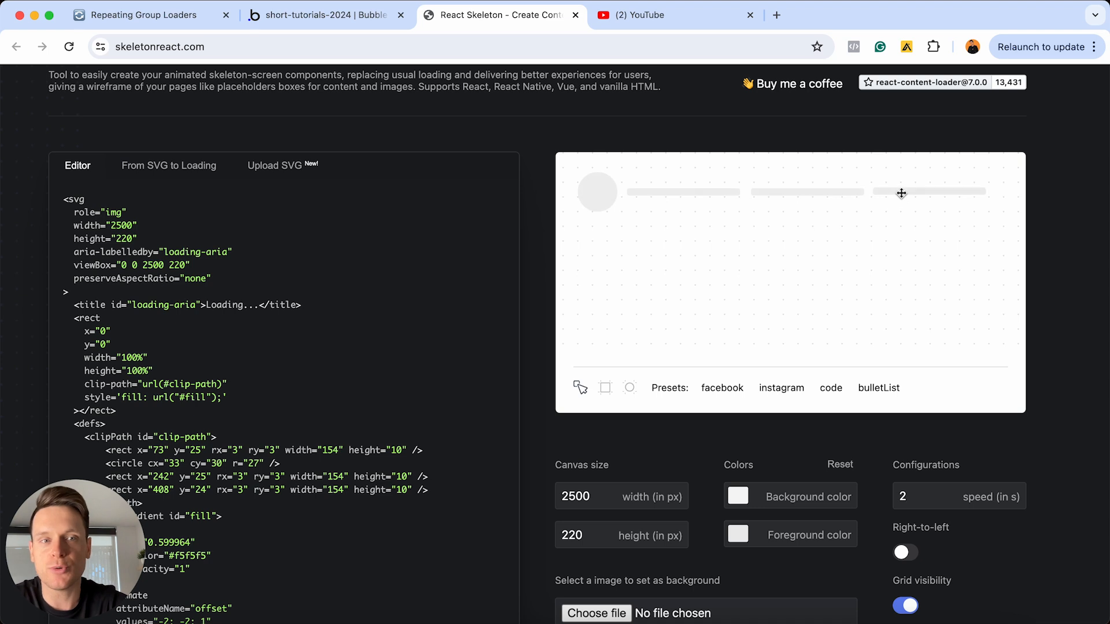
# Try a light red foreground color of RGB 255, 153, 153 for the loader
pyautogui.click(738, 538)
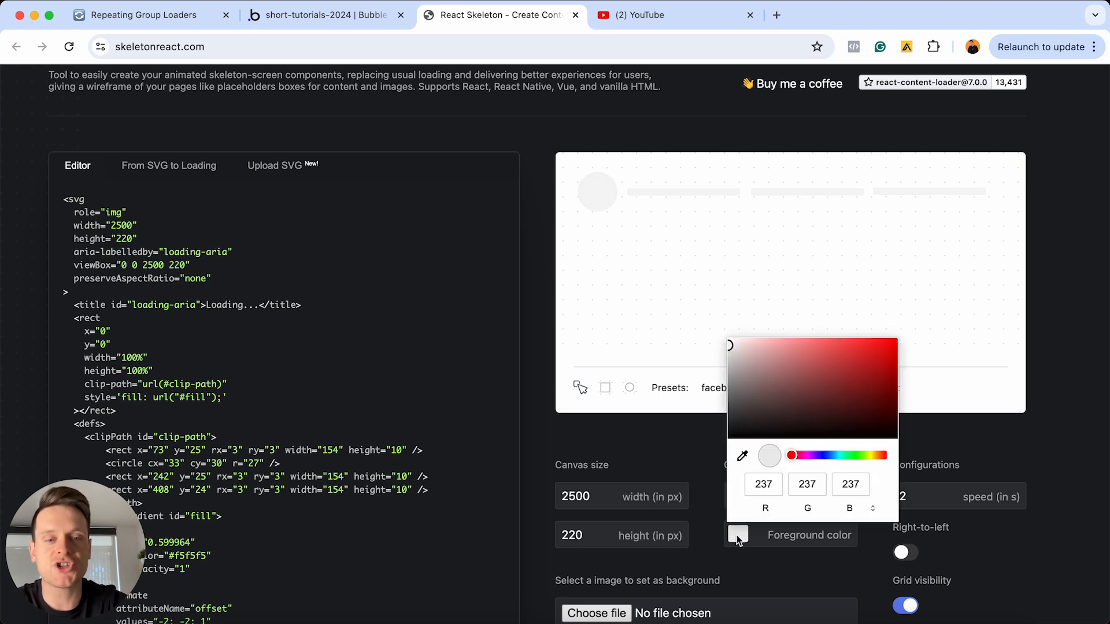
pyautogui.moveTo(796, 371); pyautogui.dragTo(796, 339)
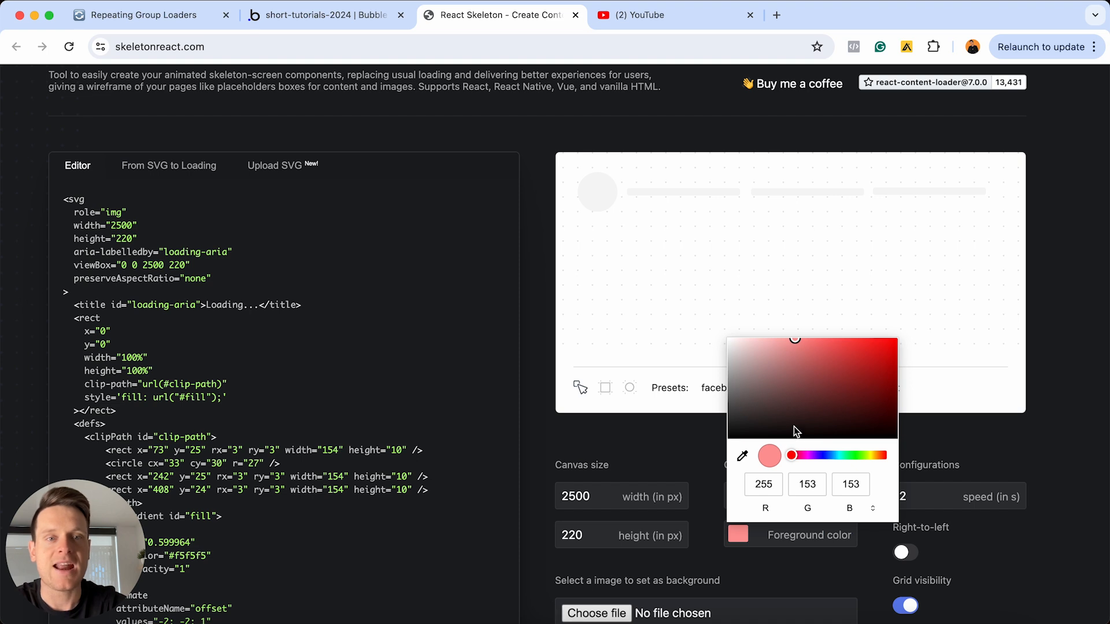
pyautogui.click(699, 470)
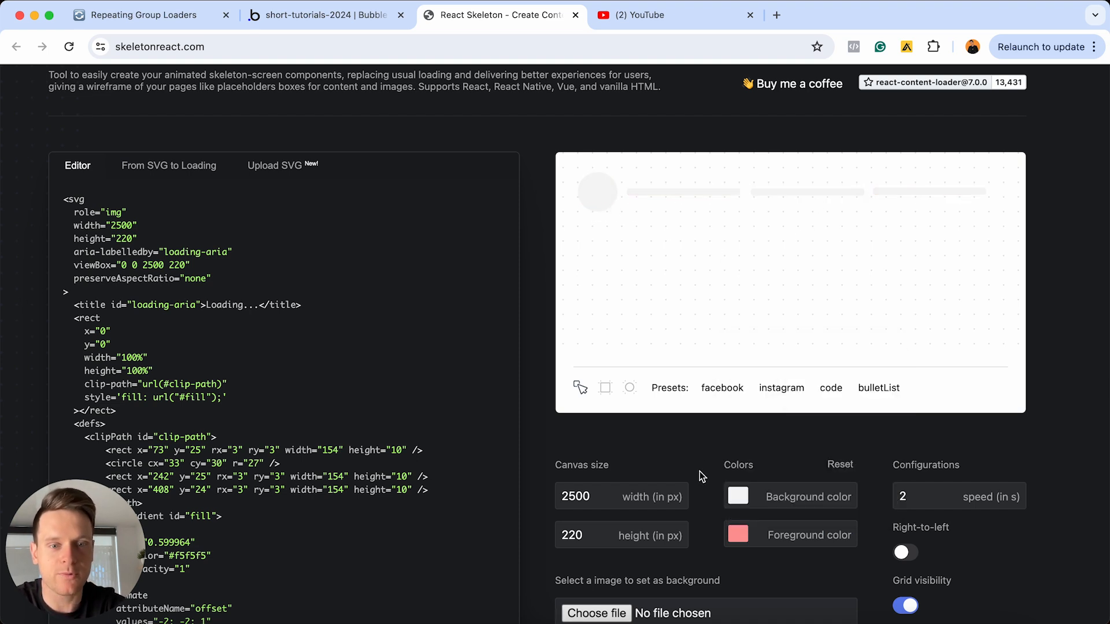
# Try a light purple background color of RGB 212, 209, 255, and return the background to RGB 245, 245, 245
pyautogui.click(744, 498)
pyautogui.moveTo(793, 353); pyautogui.dragTo(760, 302)
pyautogui.click(823, 420)
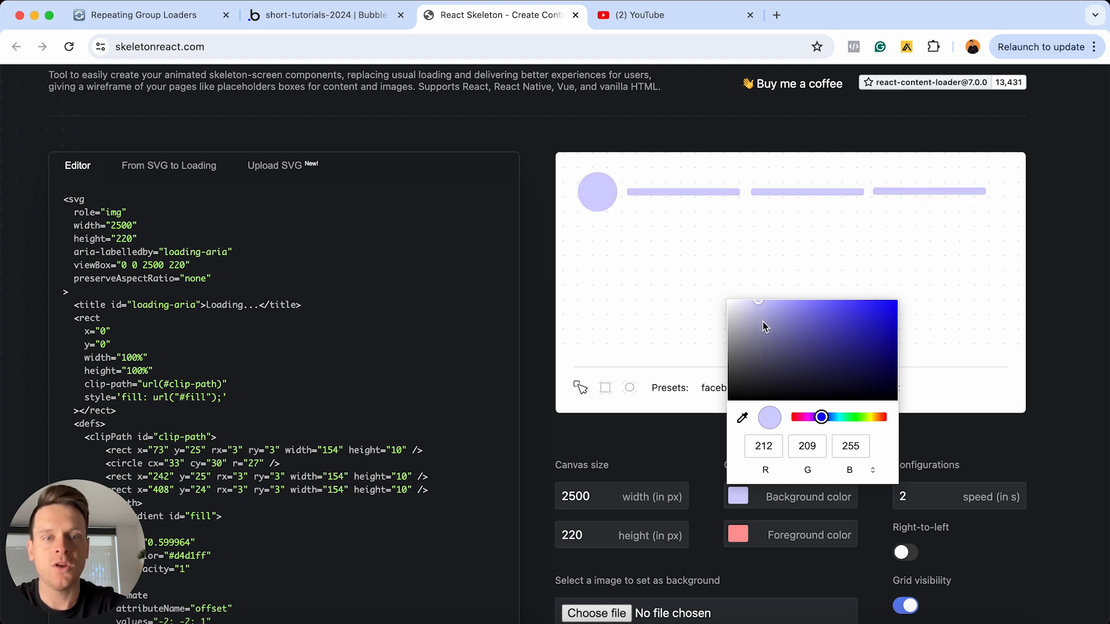
pyautogui.moveTo(758, 304); pyautogui.dragTo(723, 305)
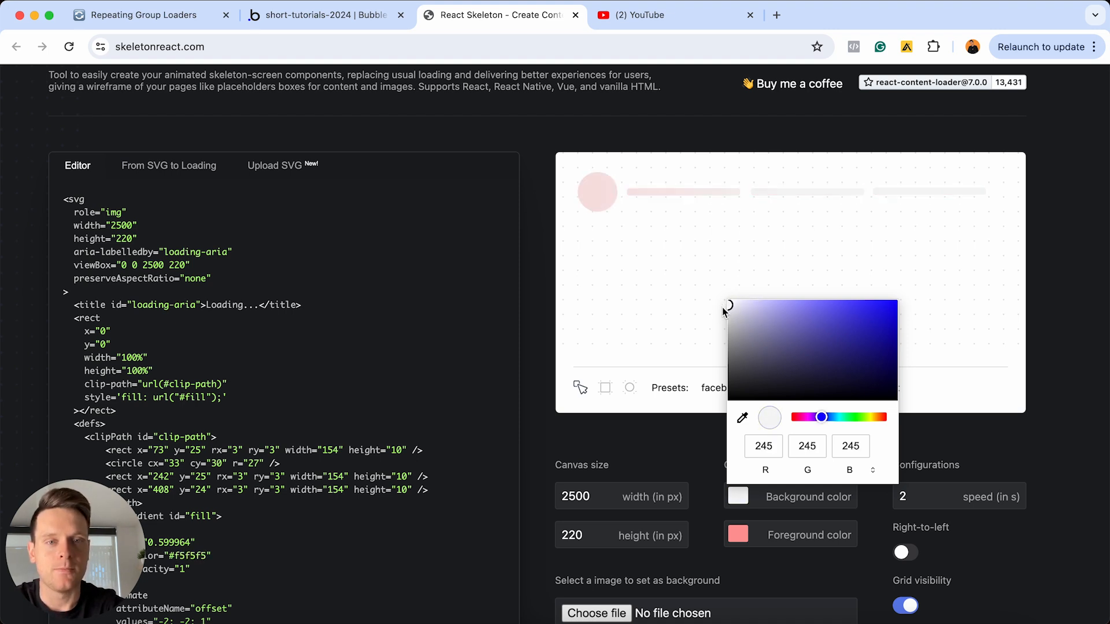
pyautogui.click(713, 444)
# Set the loader's foreground color to a light grey of RGB 217, 217, 217
pyautogui.click(736, 536)
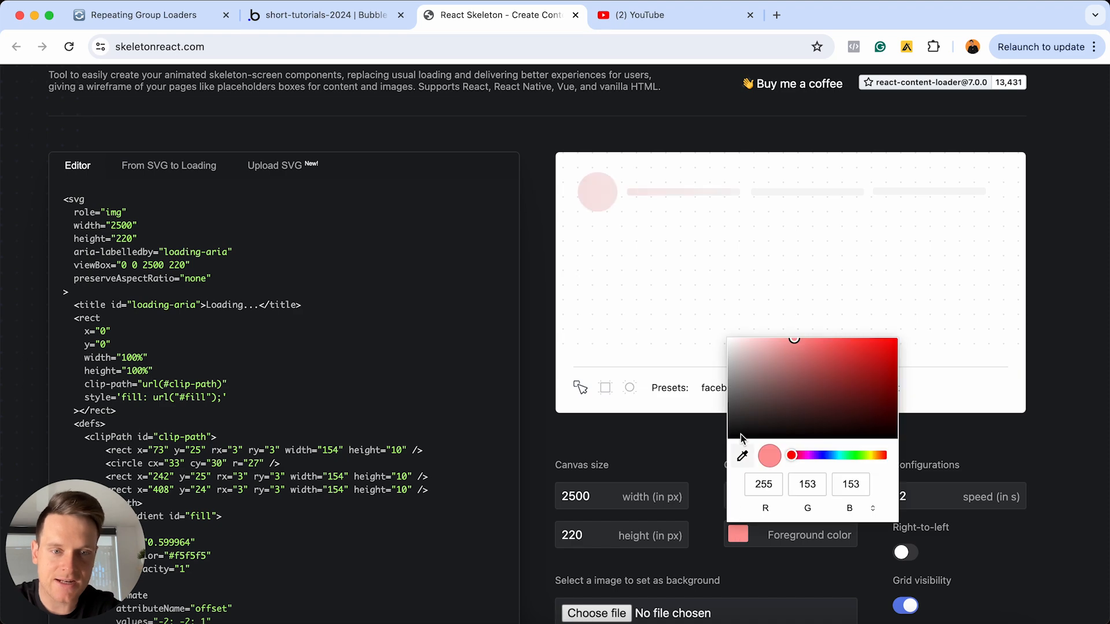
pyautogui.moveTo(736, 340); pyautogui.dragTo(717, 355)
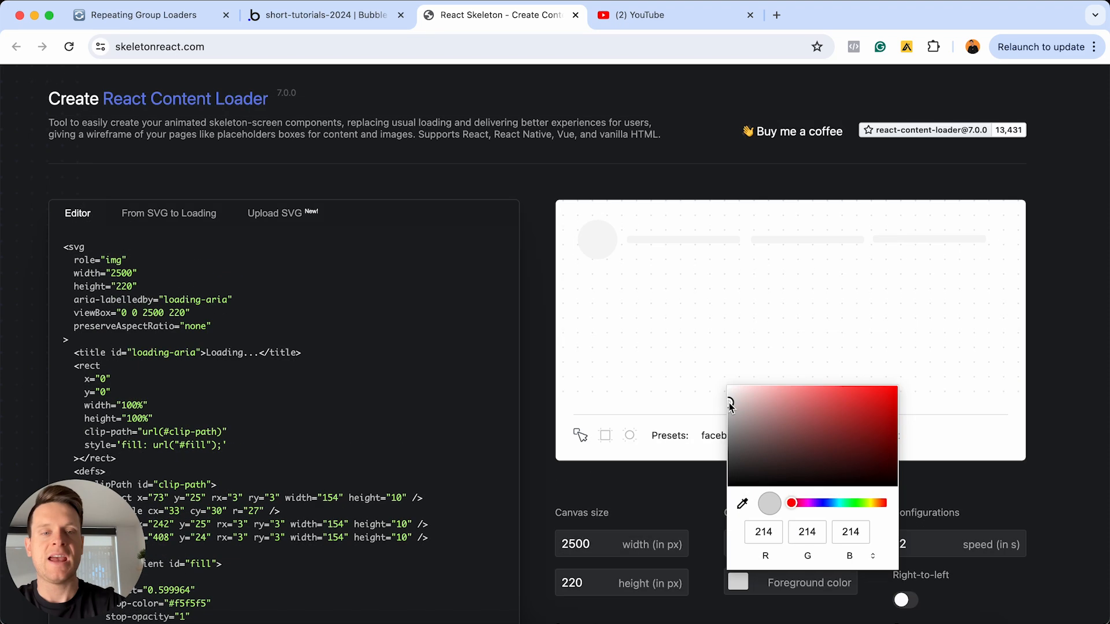
# Lighten the loader's foreground color to RGB 222, 222, 222
pyautogui.moveTo(729, 403); pyautogui.dragTo(728, 398)
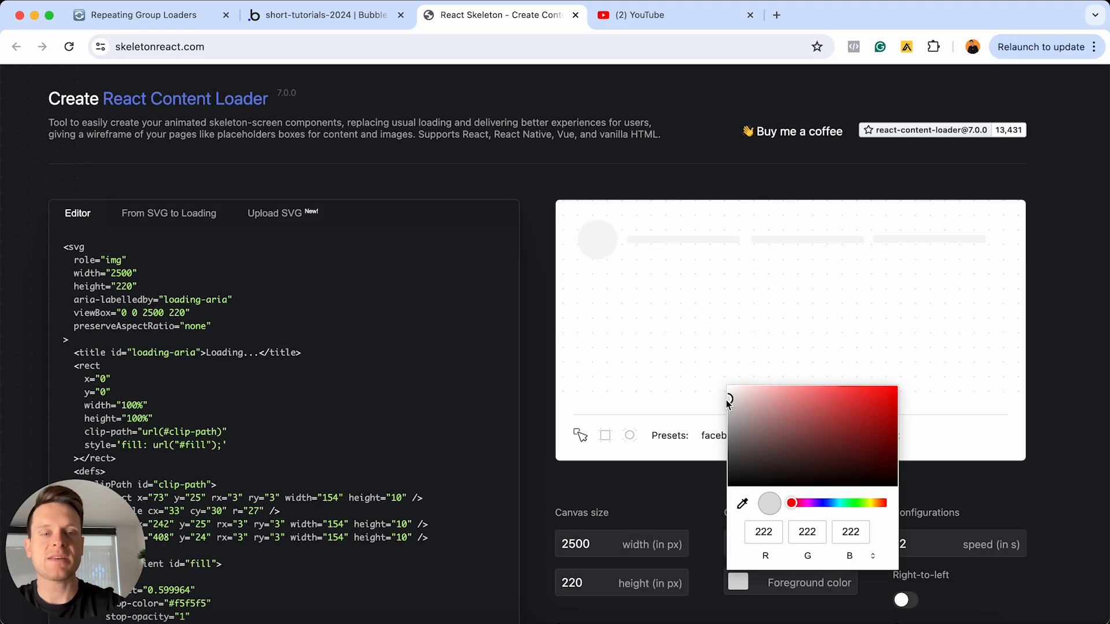
pyautogui.click(703, 302)
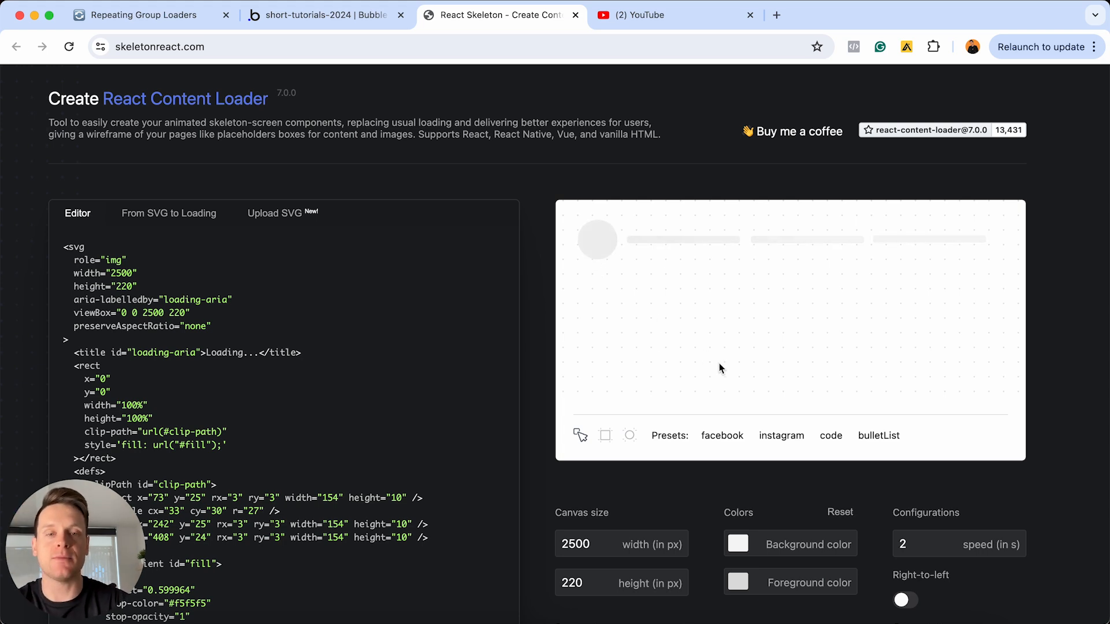
# Duplicate the avatar circle and the first bar, placing the copies as a second row at about y 100 and y 92
pyautogui.click(610, 248)
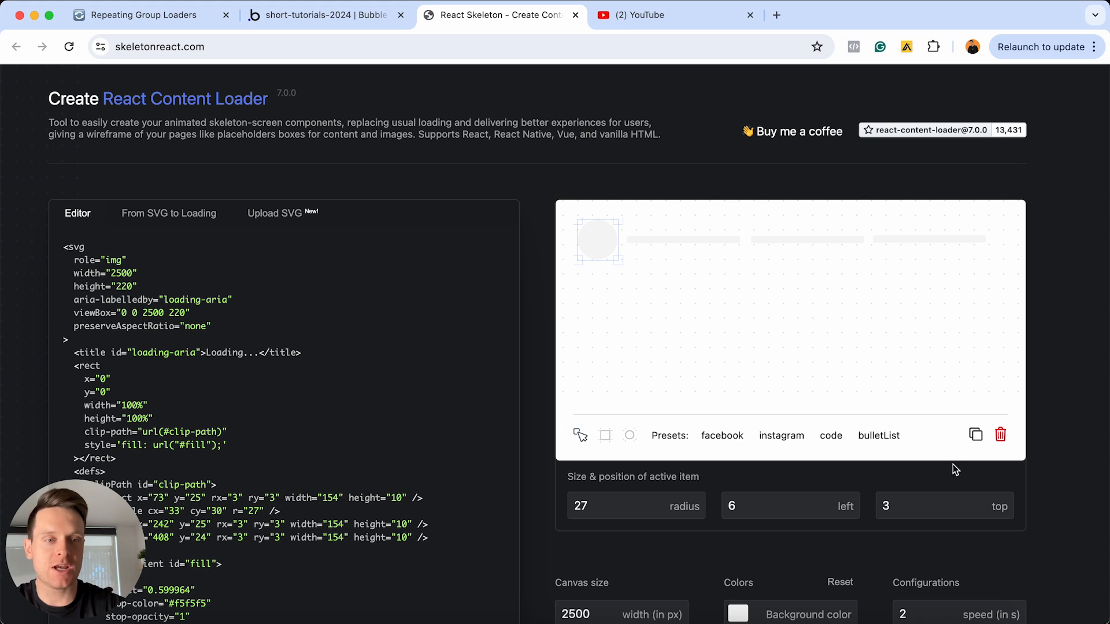
pyautogui.click(976, 435)
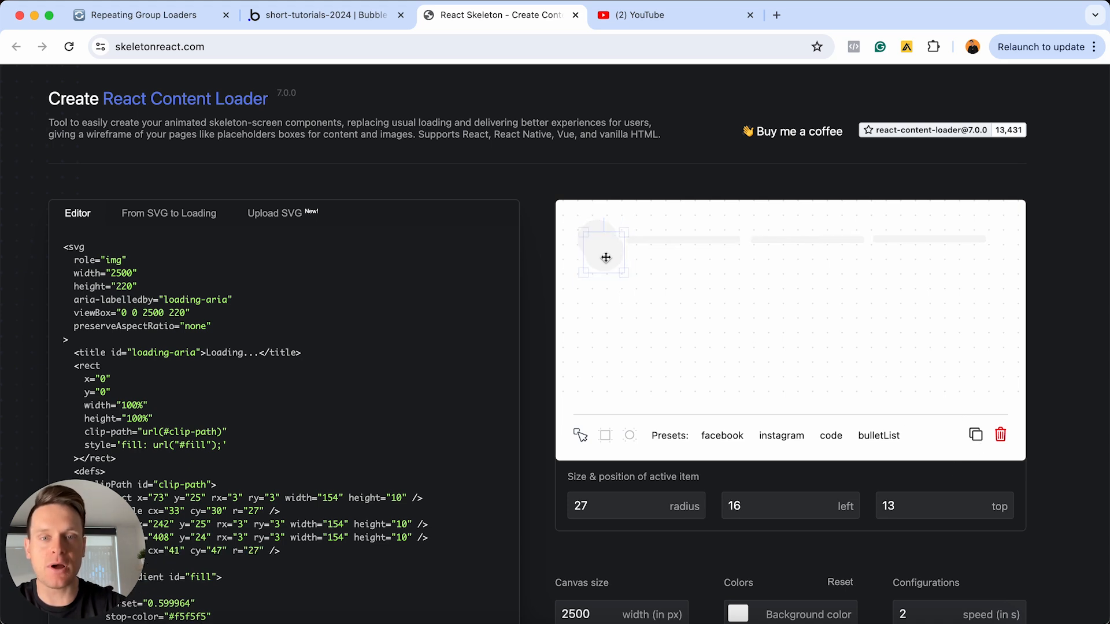
pyautogui.moveTo(605, 255); pyautogui.dragTo(602, 294)
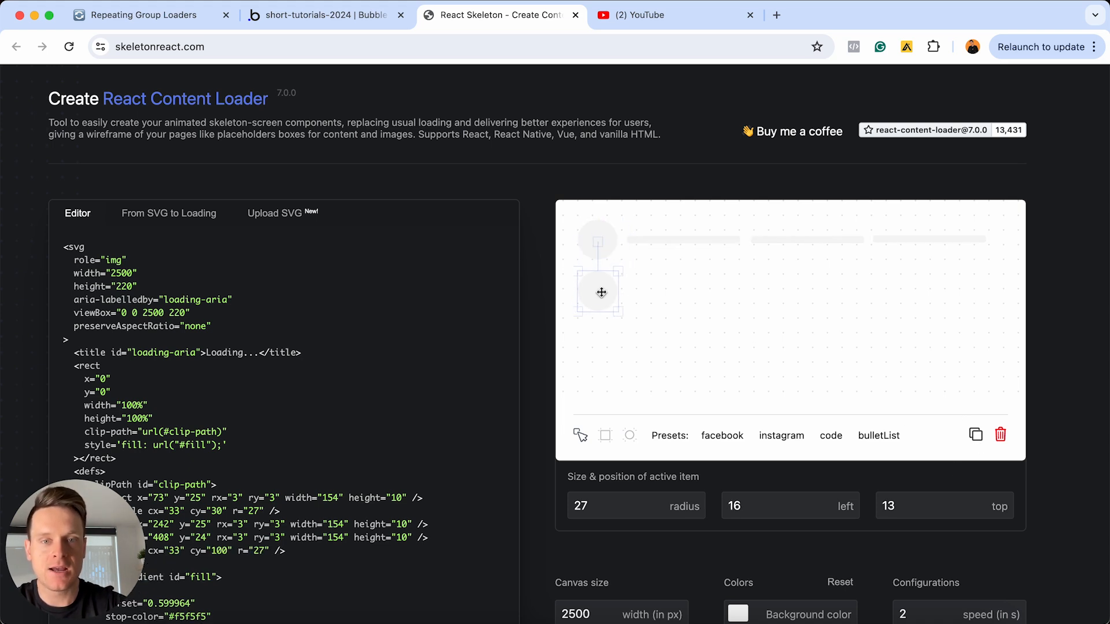
pyautogui.click(662, 244)
pyautogui.press('super+v')
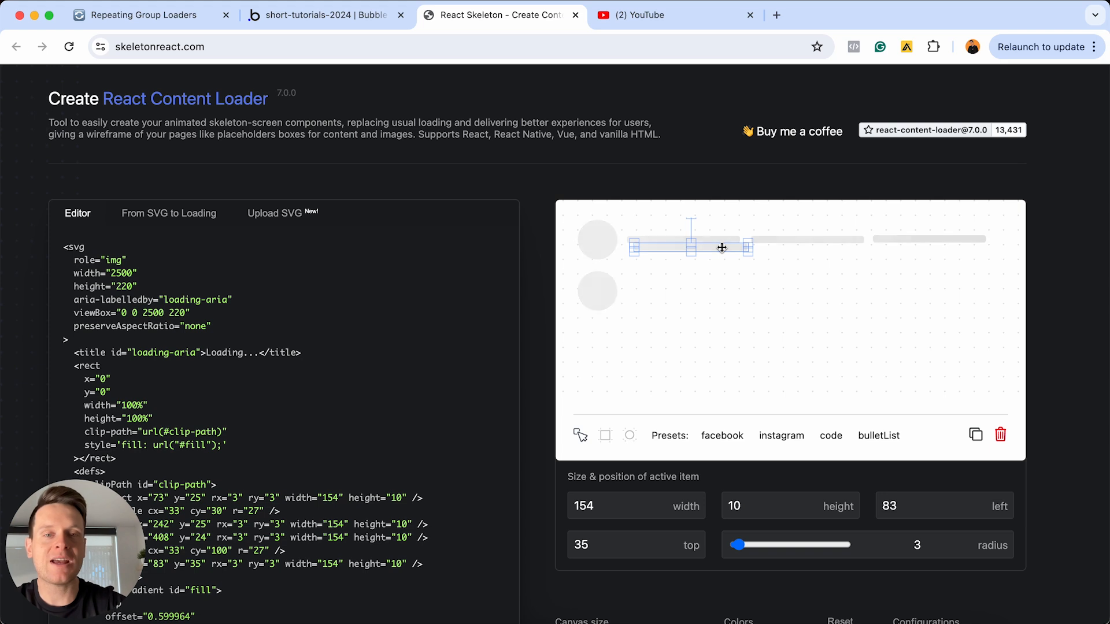
pyautogui.moveTo(722, 247); pyautogui.dragTo(714, 288)
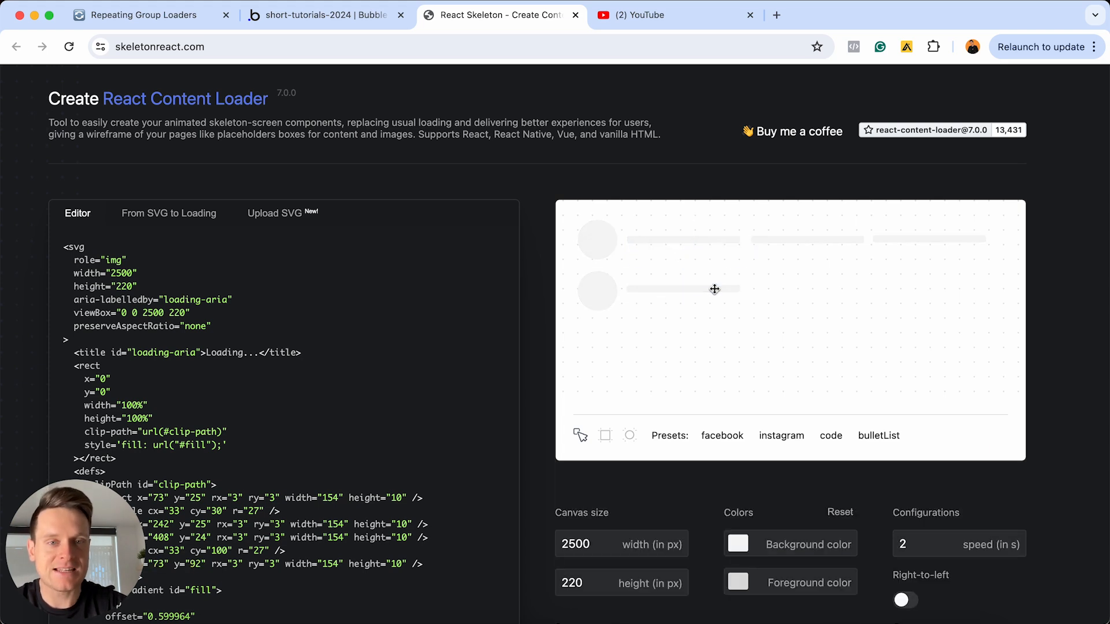
# Duplicate the second and third bars into the second row, at about x 243 and x 410, both about y 91
pyautogui.click(783, 240)
pyautogui.click(975, 435)
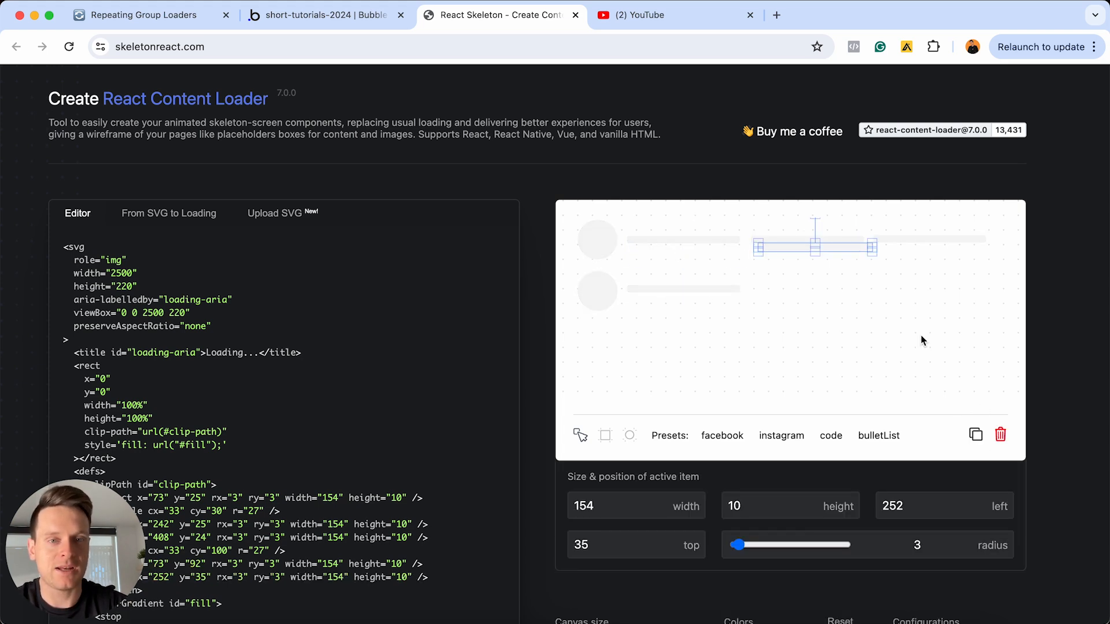
pyautogui.moveTo(850, 247); pyautogui.dragTo(845, 289)
pyautogui.click(929, 243)
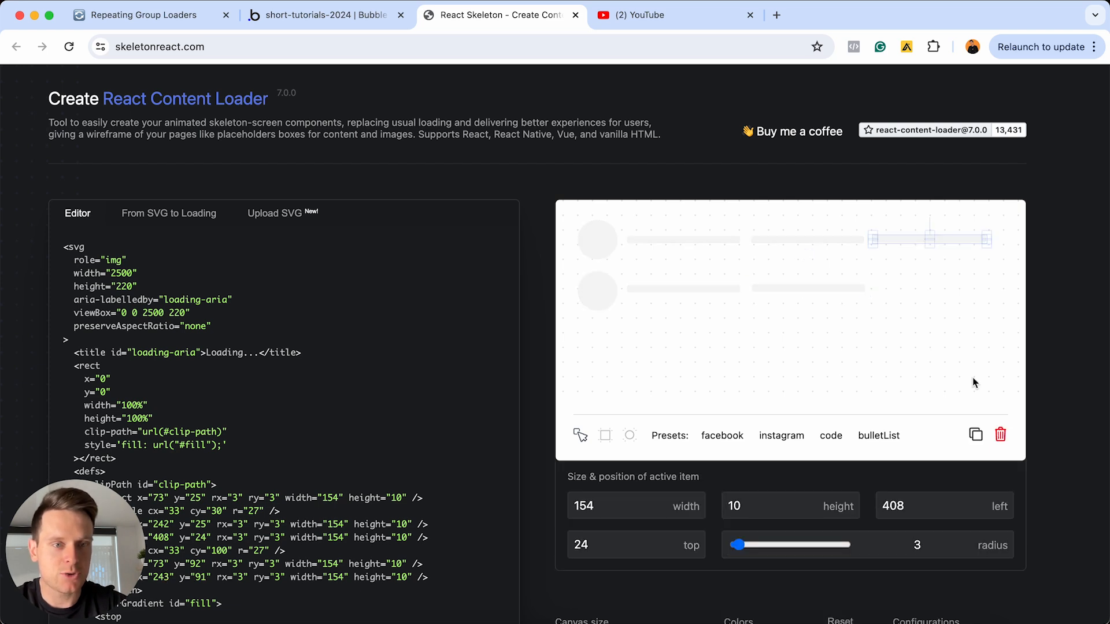
pyautogui.click(975, 434)
pyautogui.moveTo(969, 249); pyautogui.dragTo(962, 290)
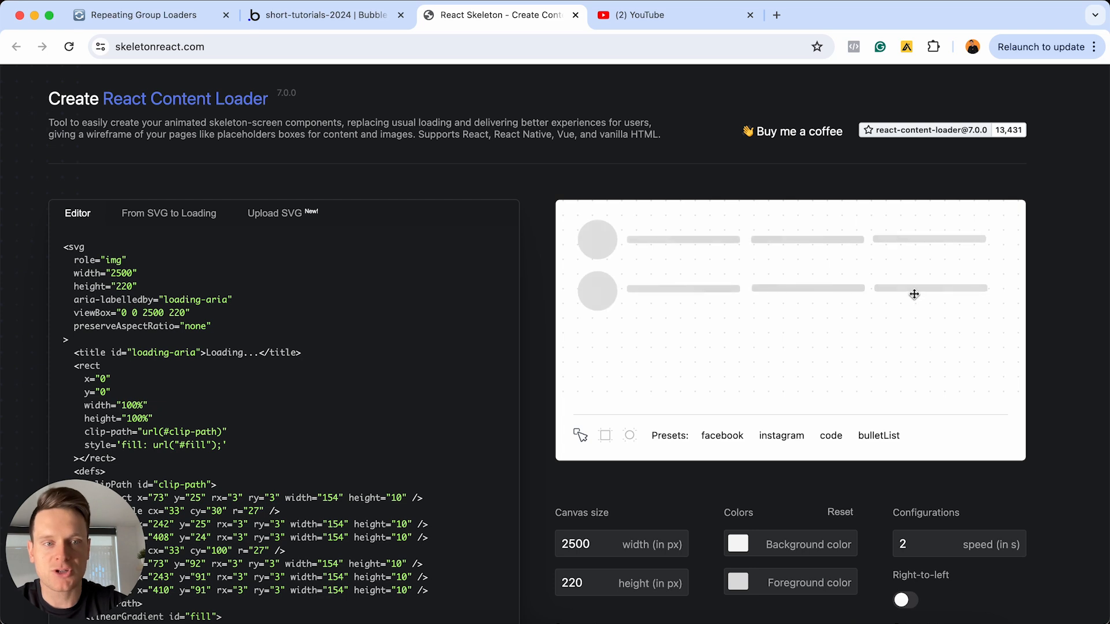
# Duplicate the second row's circle twice to start a third and fourth row, centered at about y 170 and y 239
pyautogui.click(599, 294)
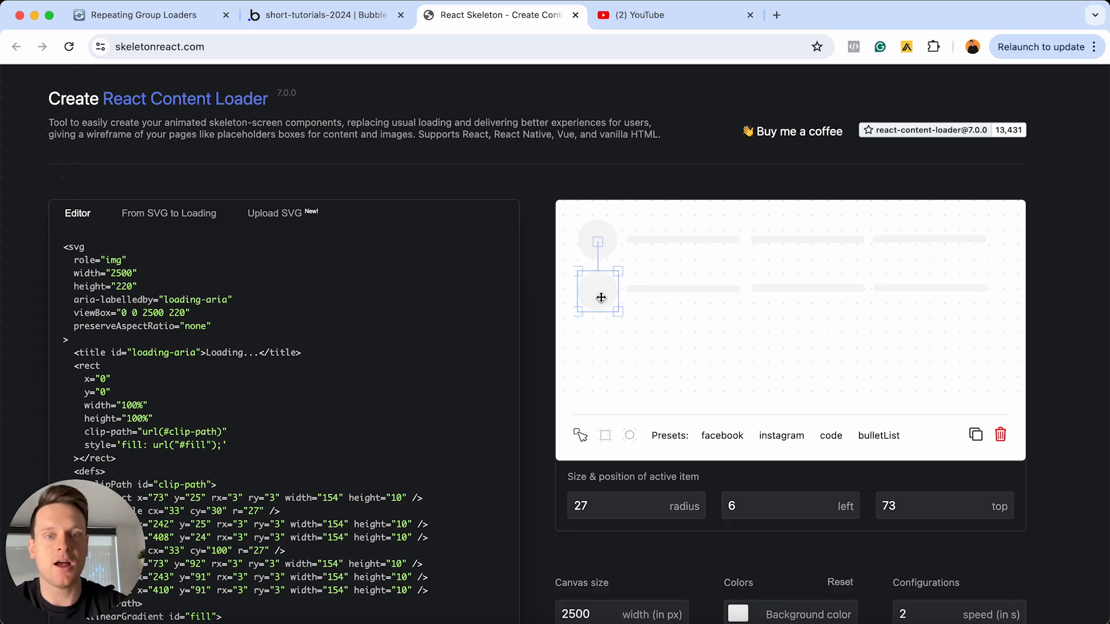
pyautogui.click(976, 435)
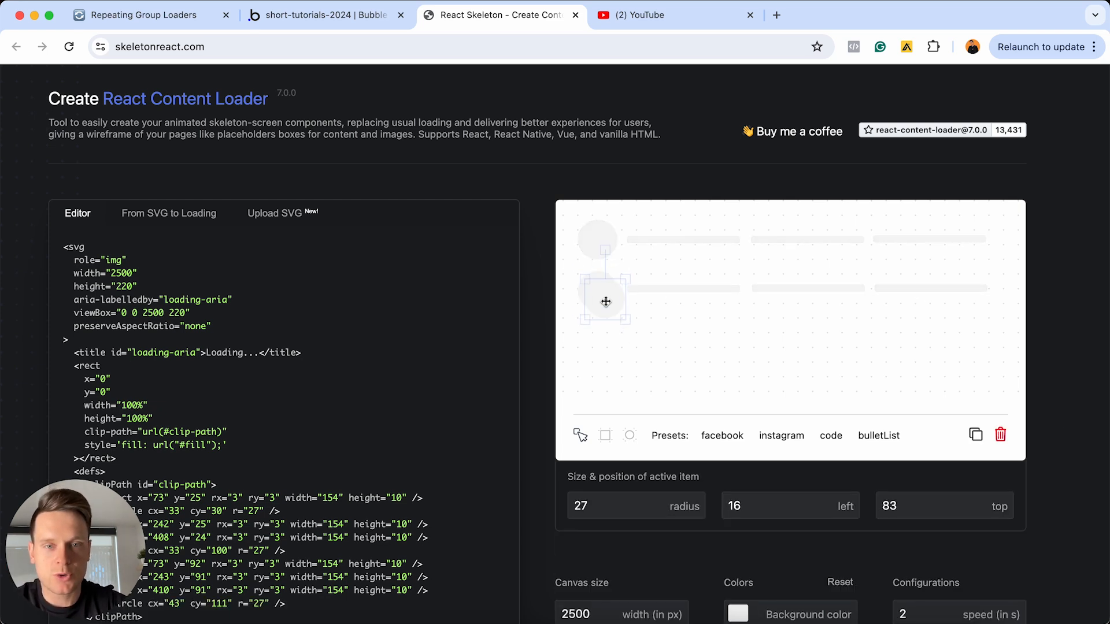
pyautogui.moveTo(605, 300); pyautogui.dragTo(599, 342)
pyautogui.click(602, 341)
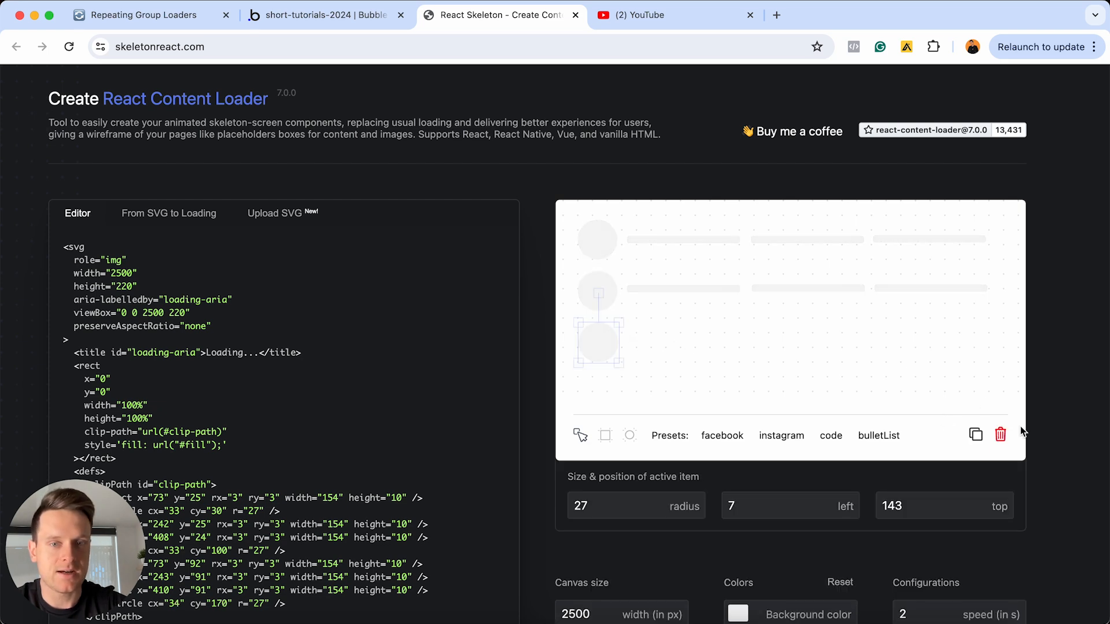
pyautogui.click(975, 434)
pyautogui.moveTo(602, 353); pyautogui.dragTo(598, 396)
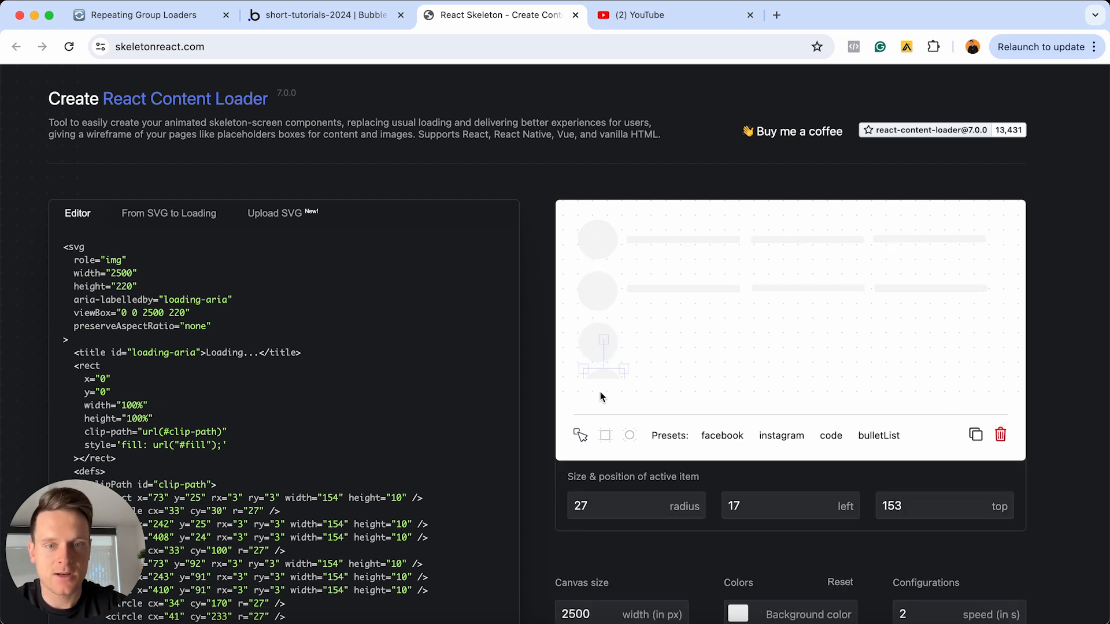
pyautogui.click(599, 400)
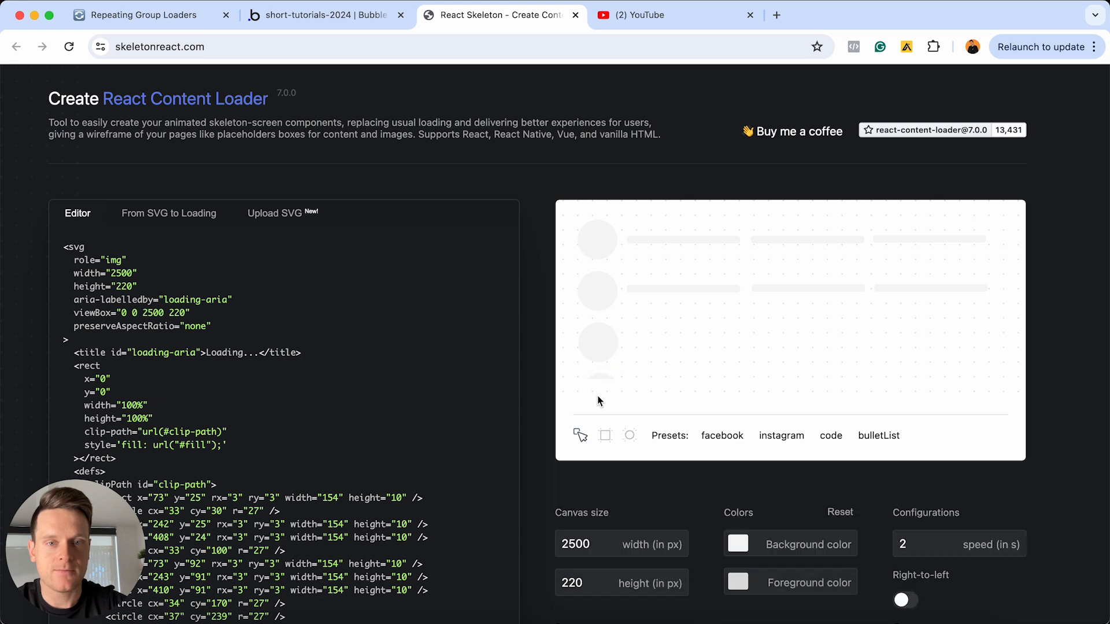
# Increase the canvas height to 250 px, and then to 280 px
pyautogui.doubleClick(592, 583)
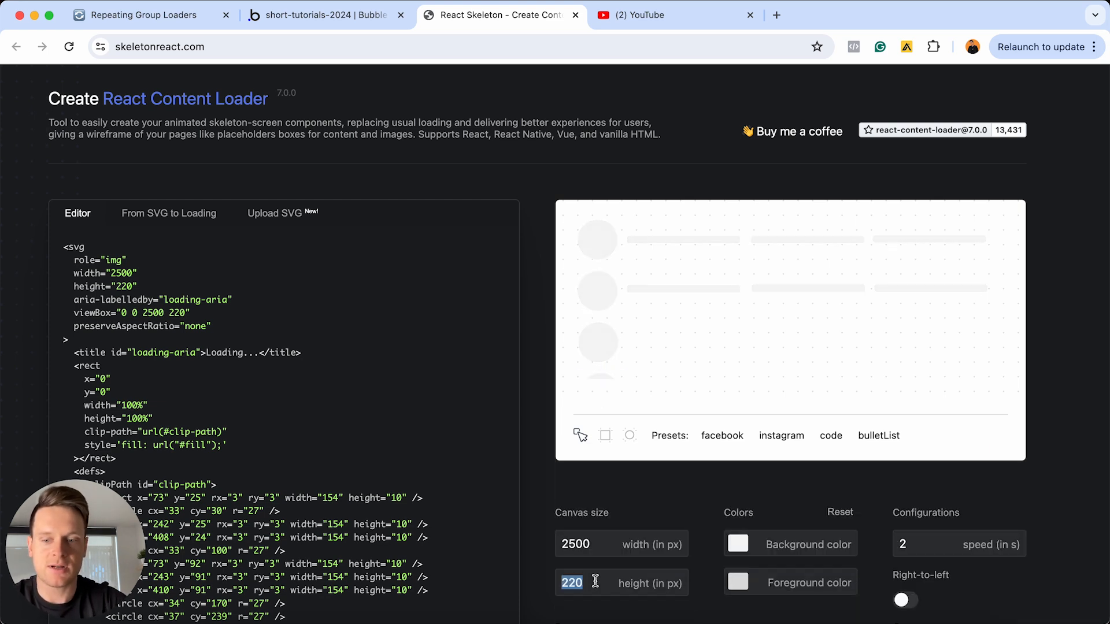
pyautogui.write('250')
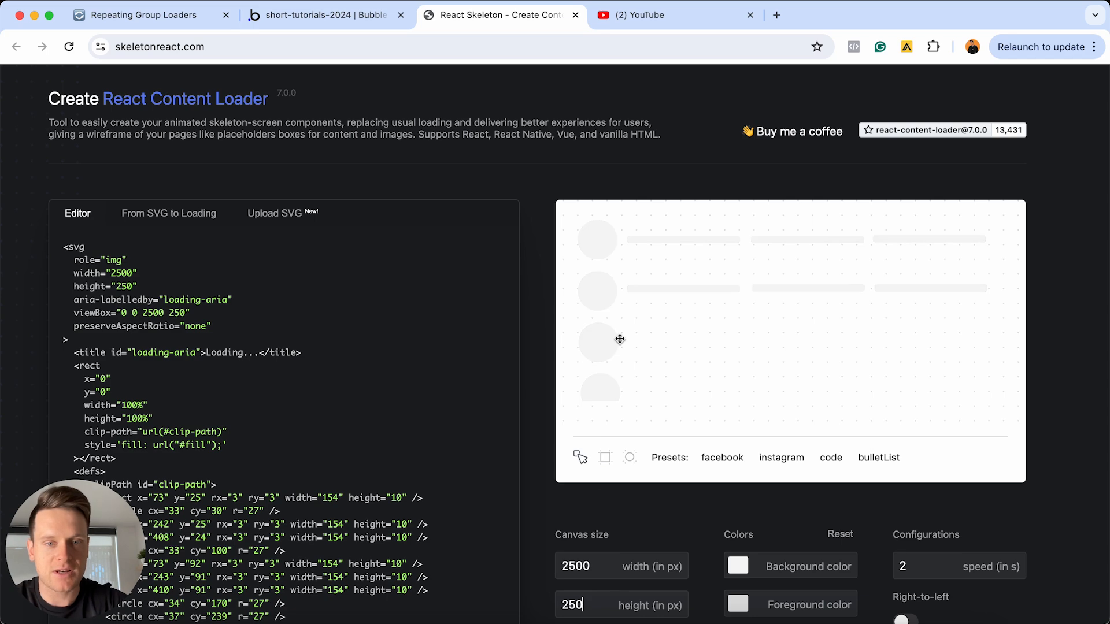
pyautogui.doubleClick(593, 589)
pyautogui.write('280')
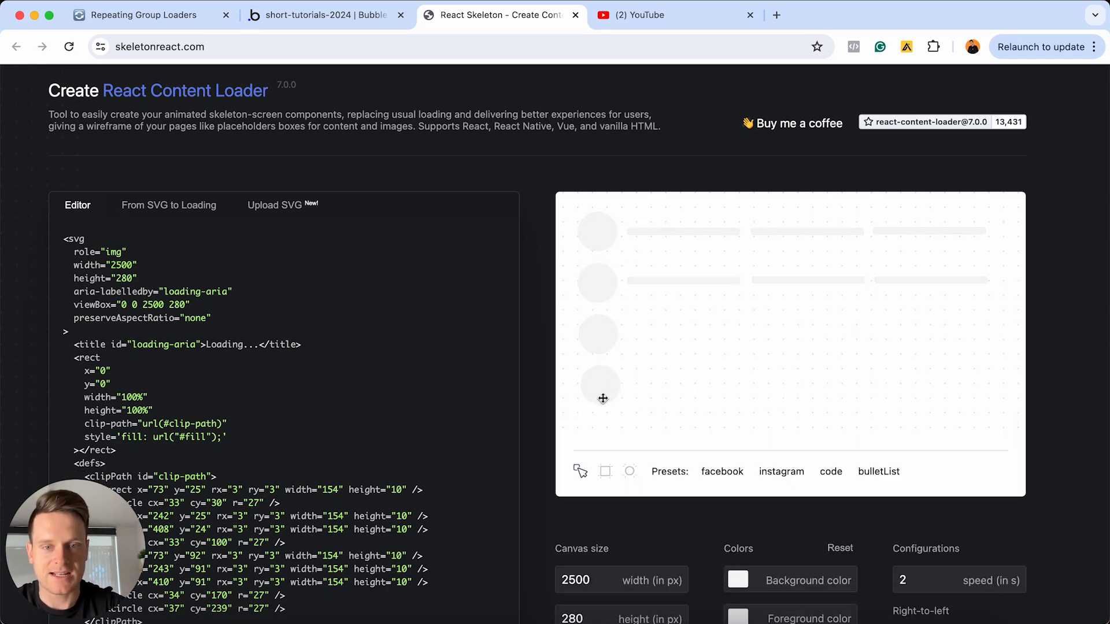
# Align the fourth circle with the others and copy the bars into the third and fourth rows at about y 165 and y 233
pyautogui.moveTo(608, 381); pyautogui.dragTo(607, 380)
pyautogui.click(661, 281)
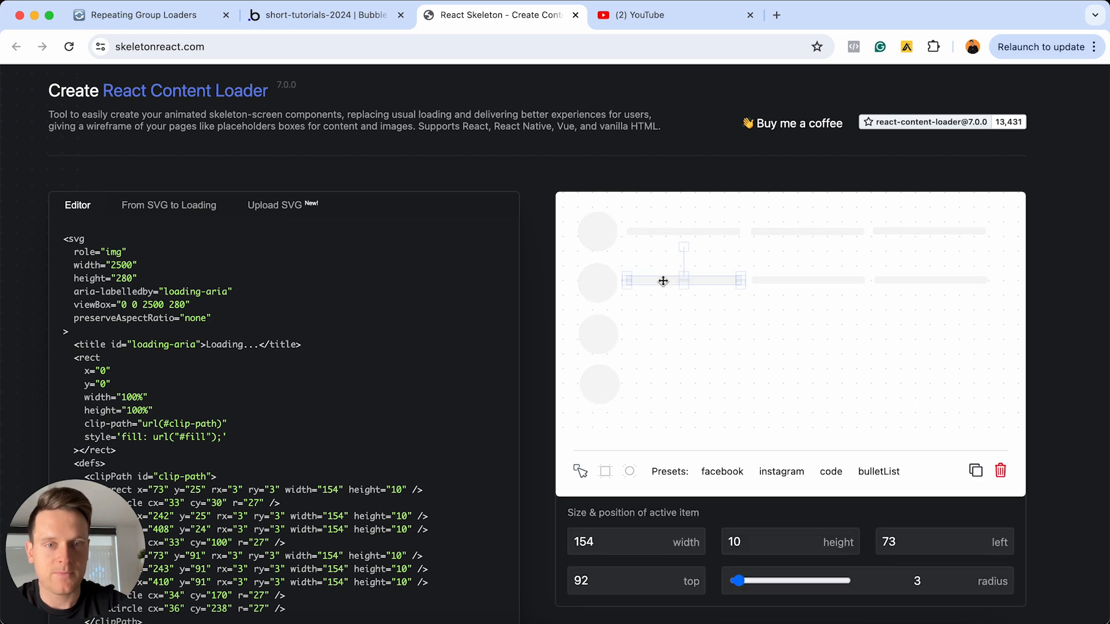
pyautogui.click(729, 281)
pyautogui.moveTo(717, 282); pyautogui.dragTo(724, 290)
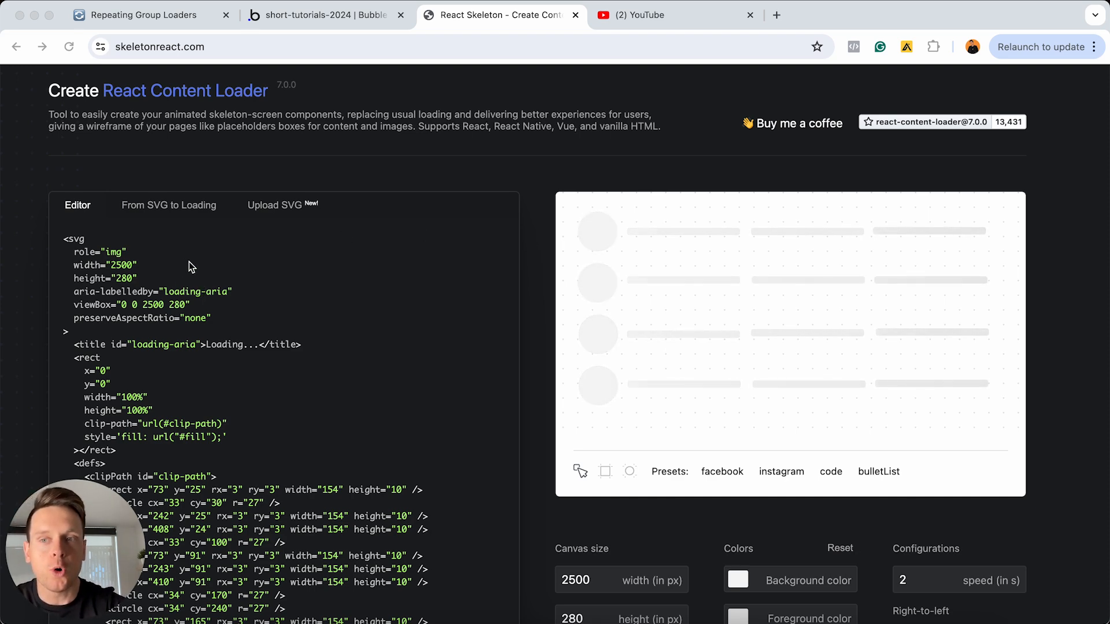
# Switch the generated code to the React format and look over the component code
pyautogui.scroll(-3, 233, 354)
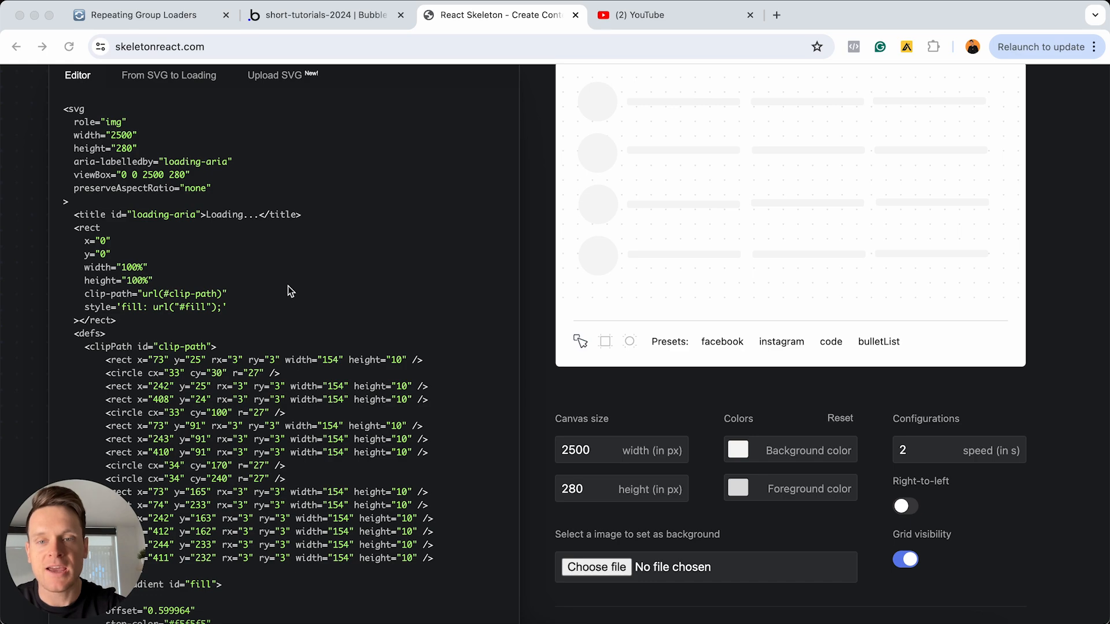
pyautogui.scroll(-10, 287, 286)
pyautogui.scroll(-4, 288, 286)
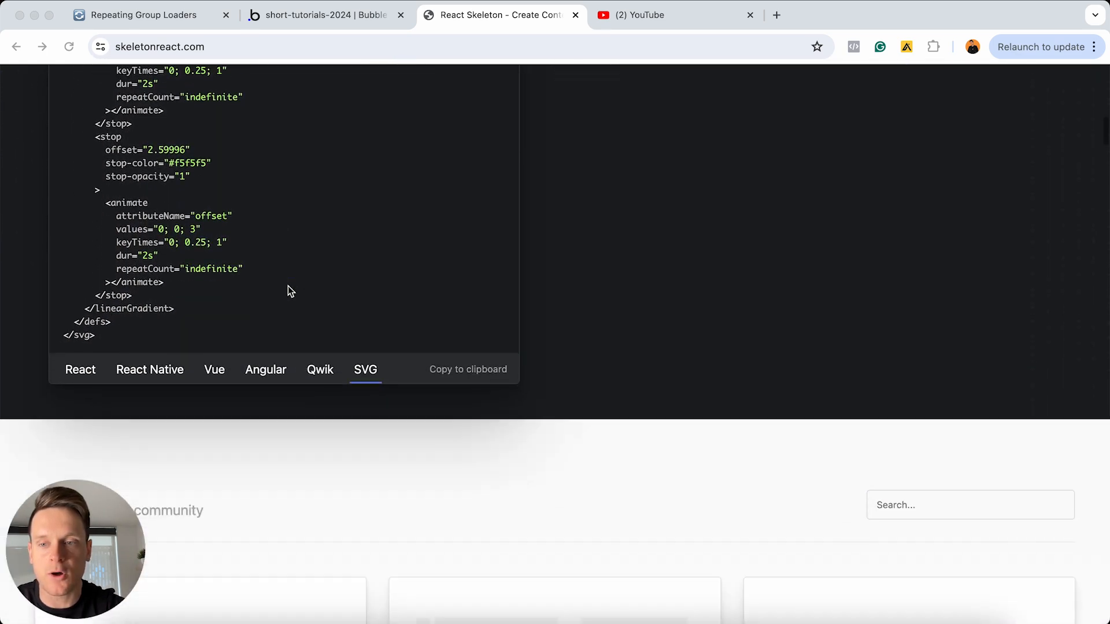
pyautogui.click(85, 359)
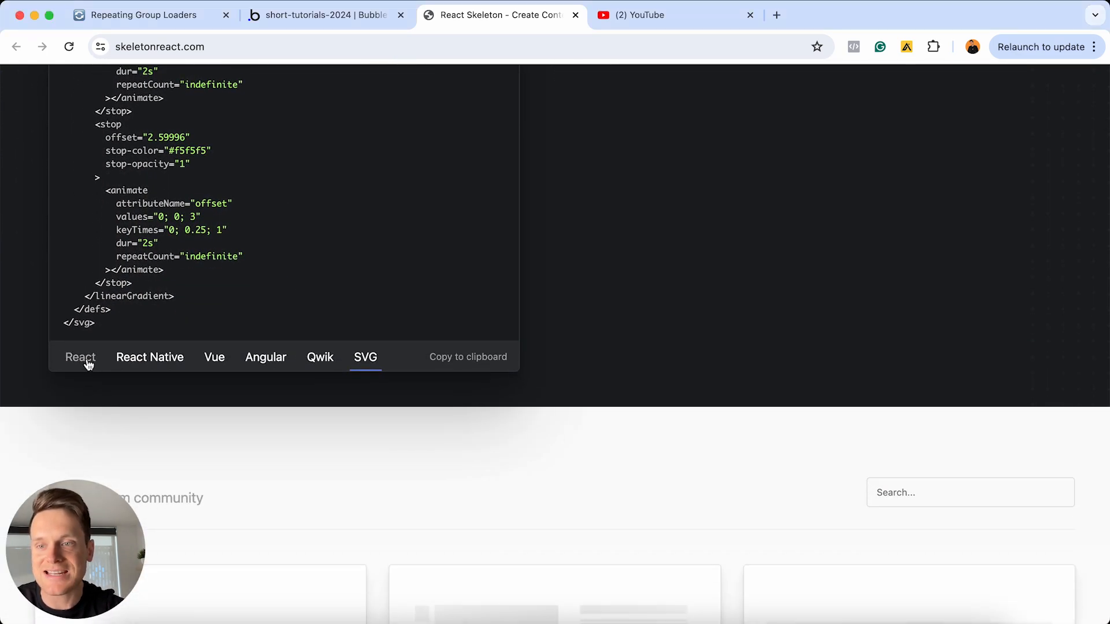
pyautogui.click(86, 362)
pyautogui.scroll(12, 235, 338)
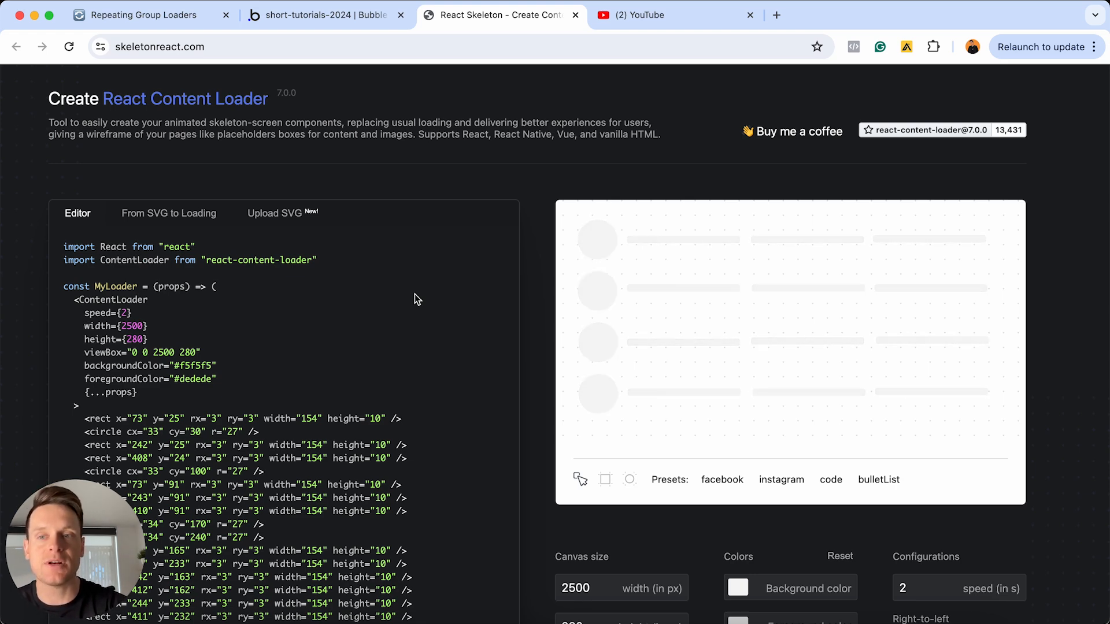
# Switch the generated code to the SVG format and copy it to the clipboard
pyautogui.scroll(-5, 414, 294)
pyautogui.scroll(-10, 412, 303)
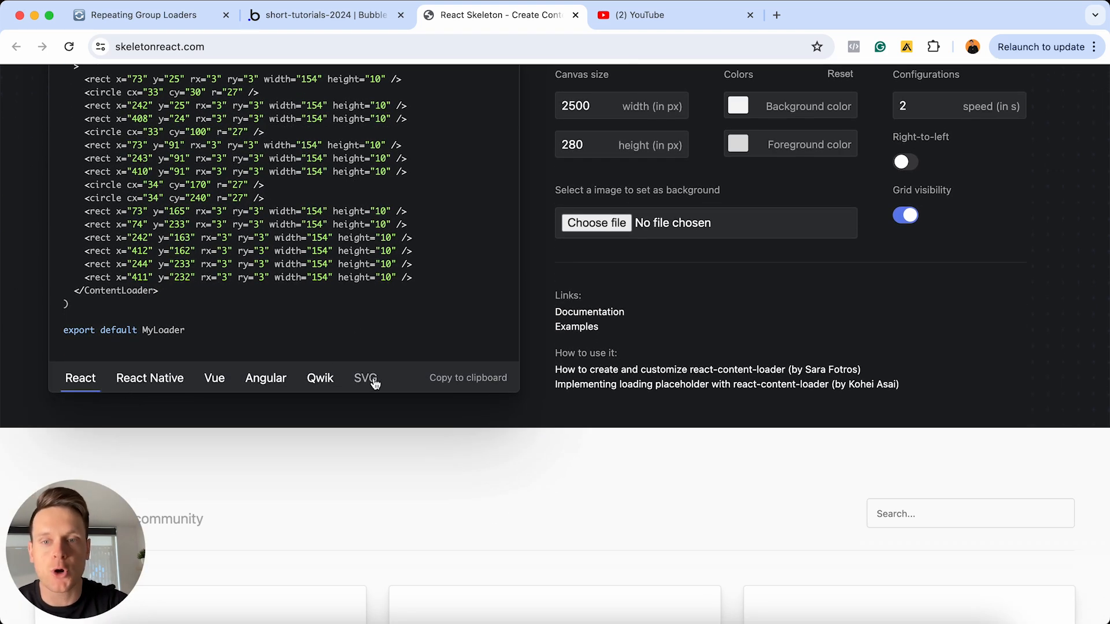
pyautogui.click(366, 379)
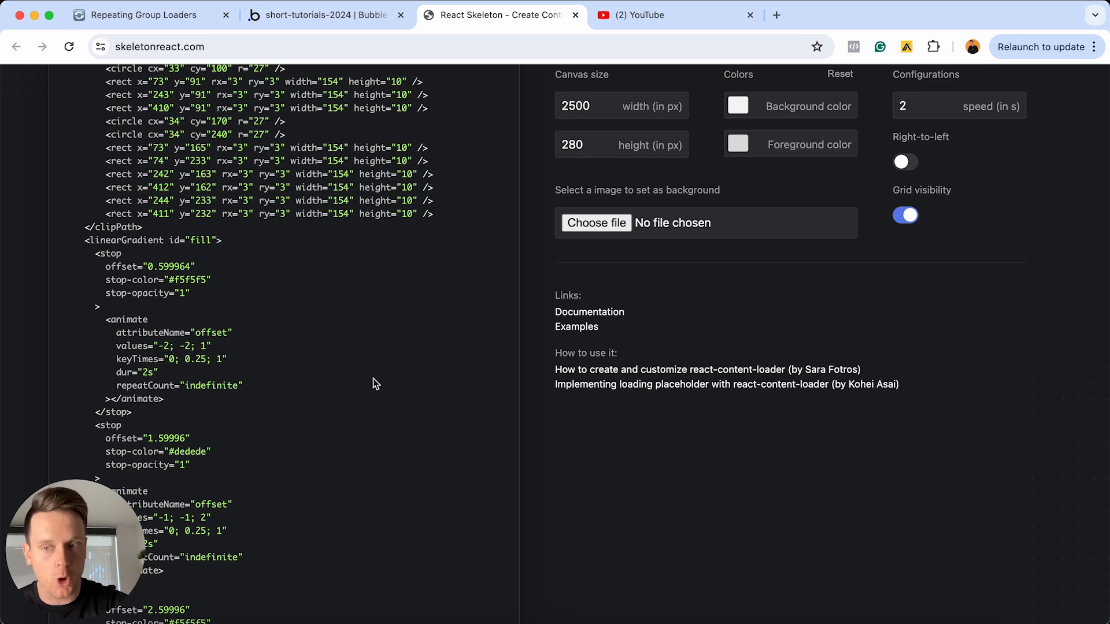
pyautogui.scroll(-1, 388, 238)
pyautogui.scroll(-5, 387, 238)
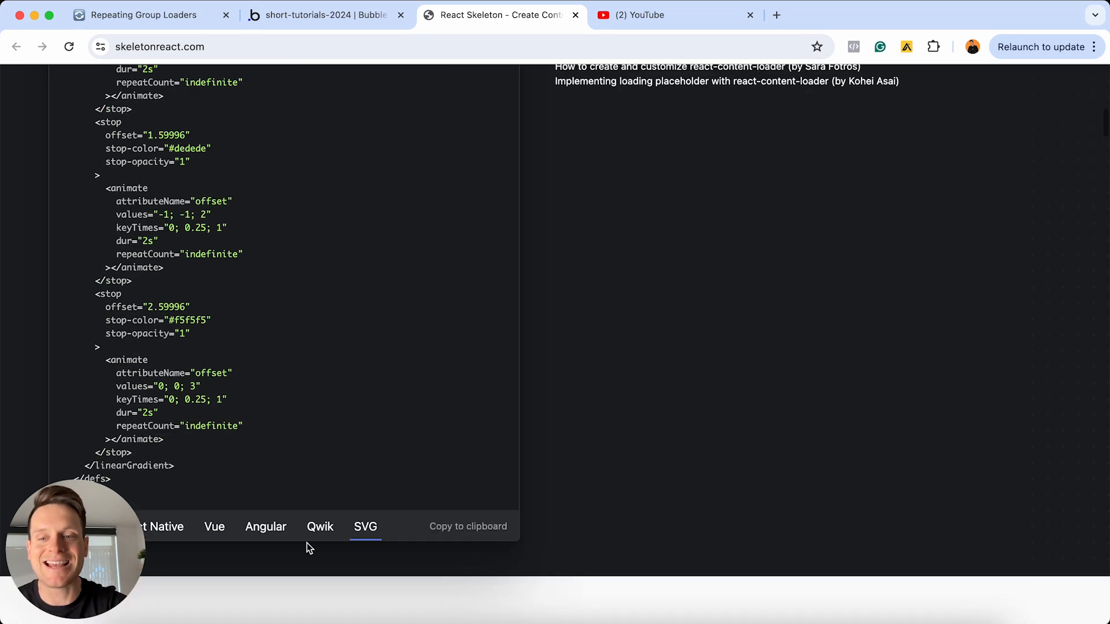
pyautogui.click(448, 529)
pyautogui.scroll(15, 446, 531)
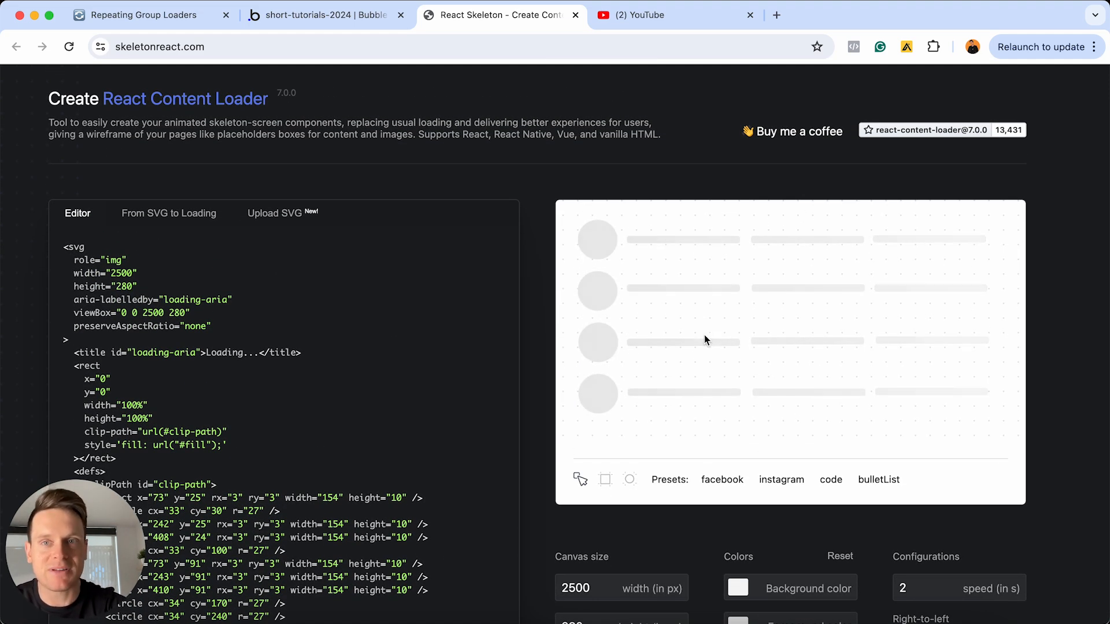
# In the Bubble editor, add an HTML element below the user repeating group and paste the copied SVG code into it
pyautogui.click(345, 22)
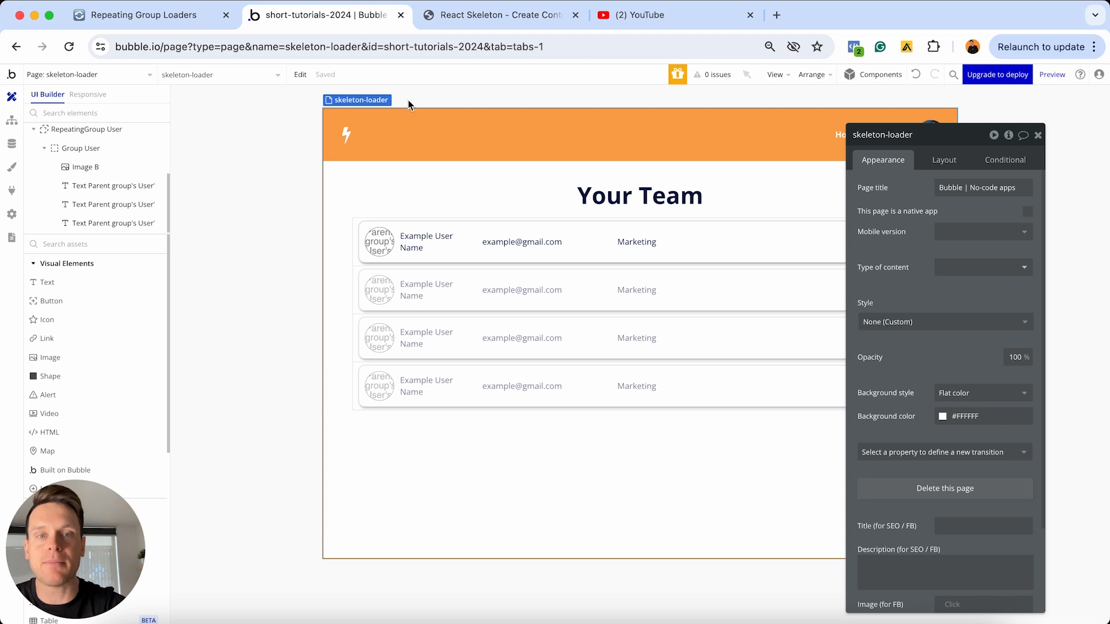
pyautogui.click(1038, 134)
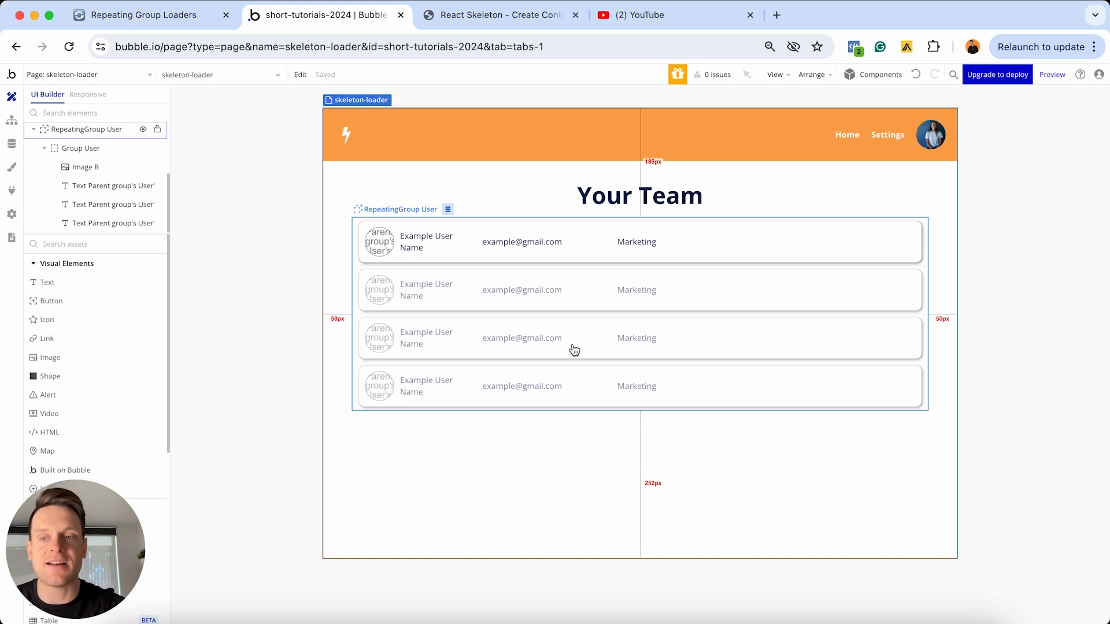
pyautogui.click(272, 290)
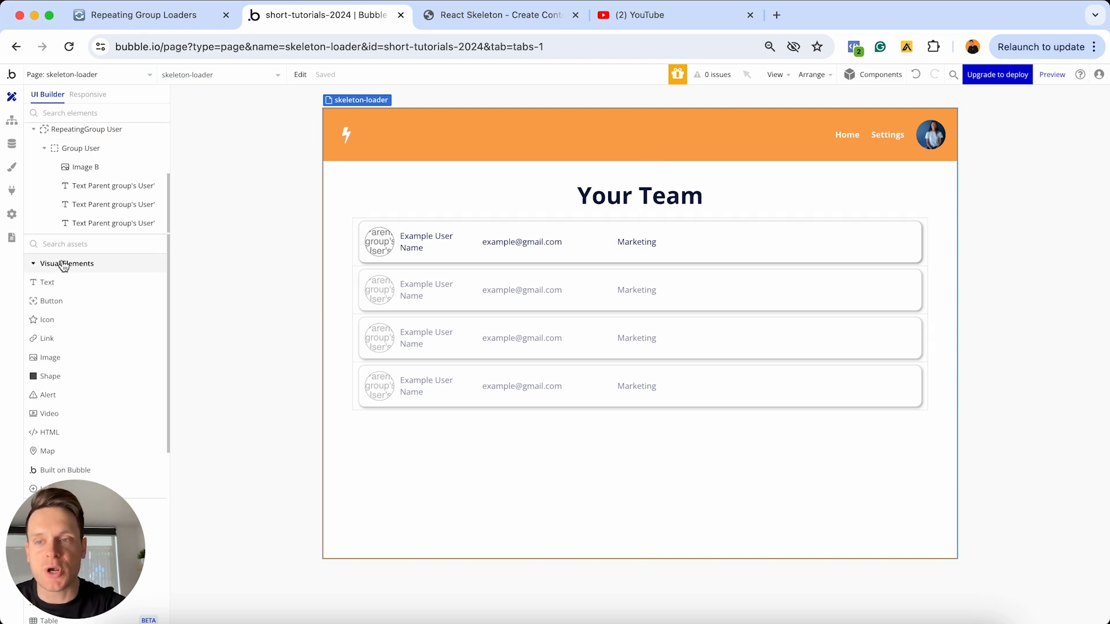
pyautogui.click(50, 435)
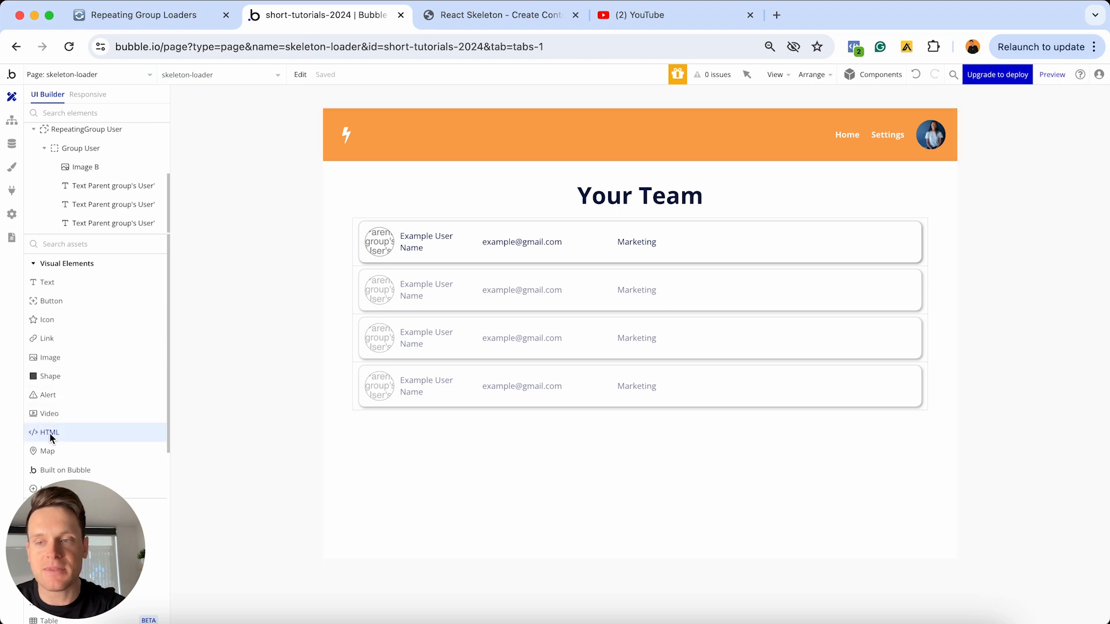
pyautogui.click(421, 446)
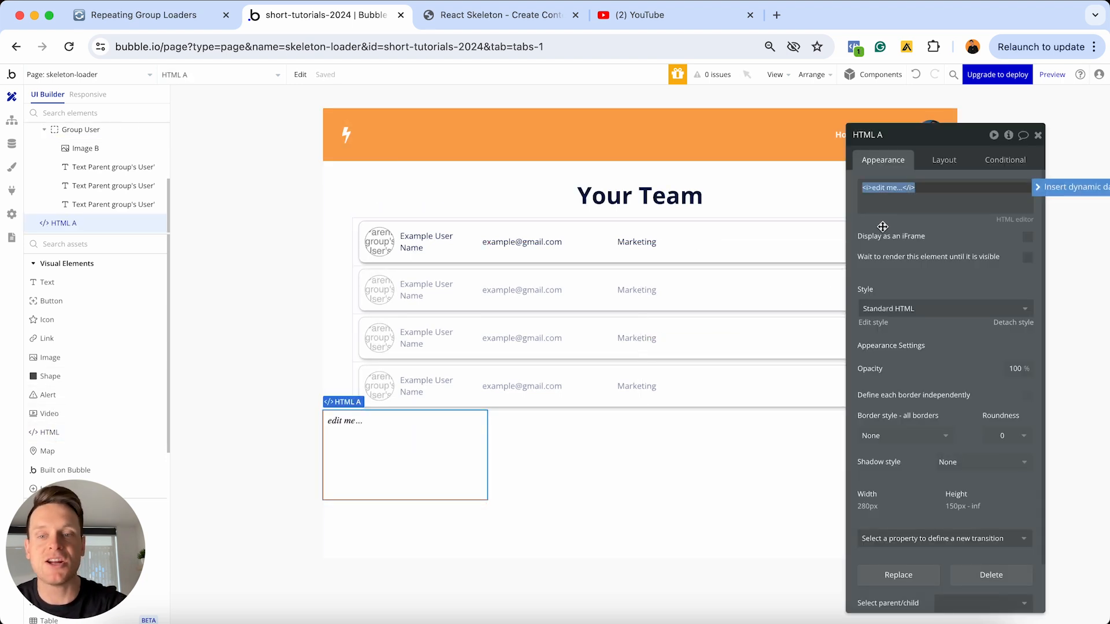
pyautogui.press('super+v')
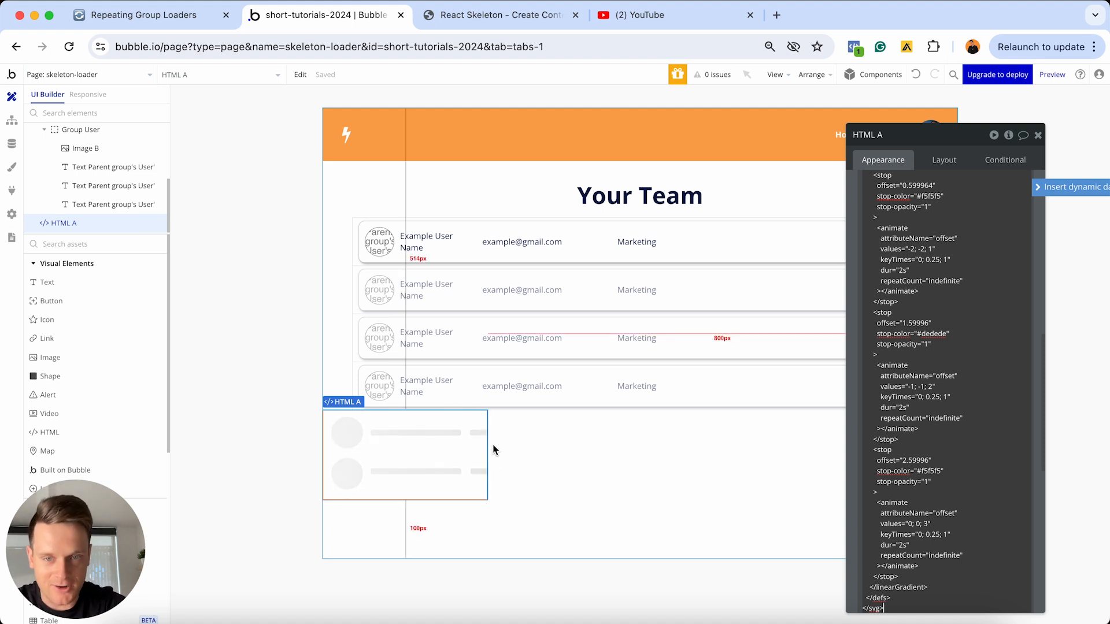
# Remove the fixed width from the skeleton HTML element and set its minimum width to 0 px
pyautogui.click(937, 160)
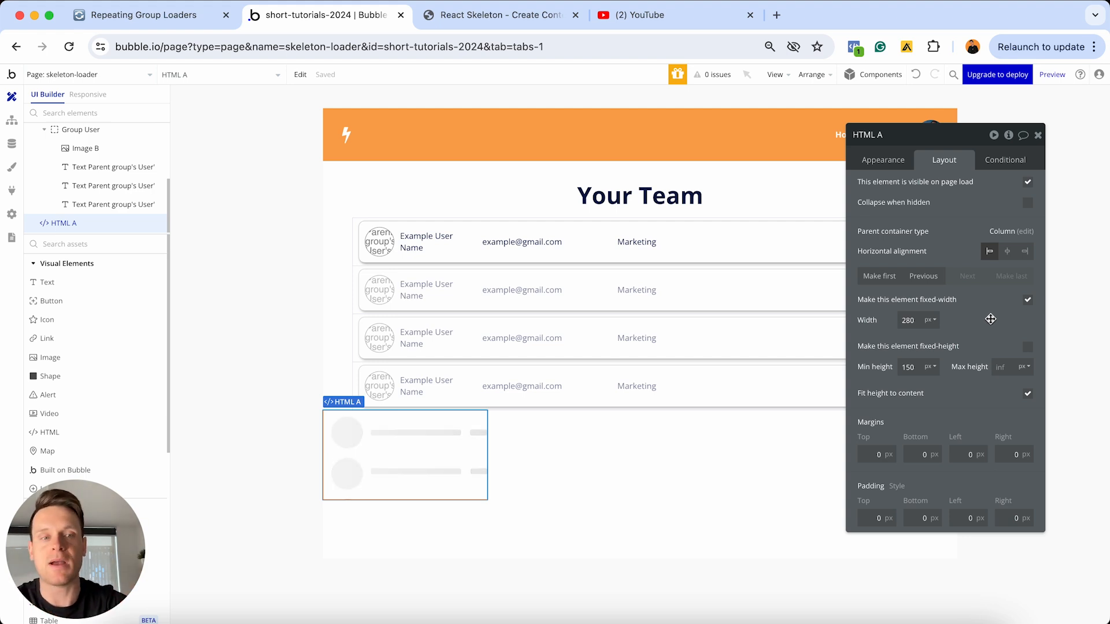
pyautogui.click(1028, 301)
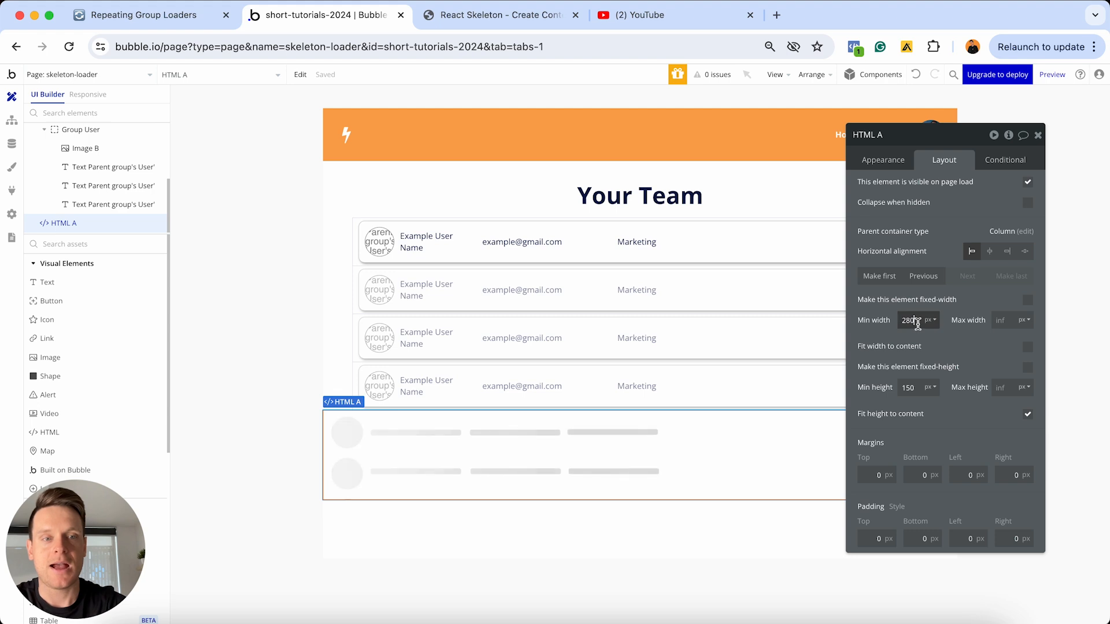
pyautogui.write('0')
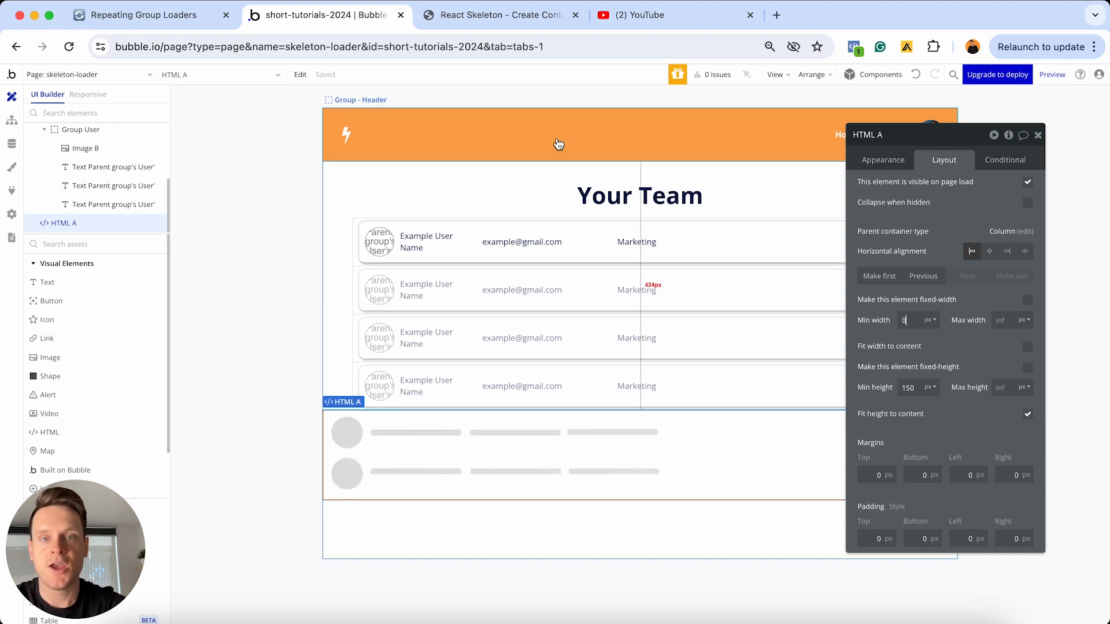
# Check the canvas height on the React Skeleton site, then in Bubble set the HTML element's minimum height to 280 px
pyautogui.click(519, 17)
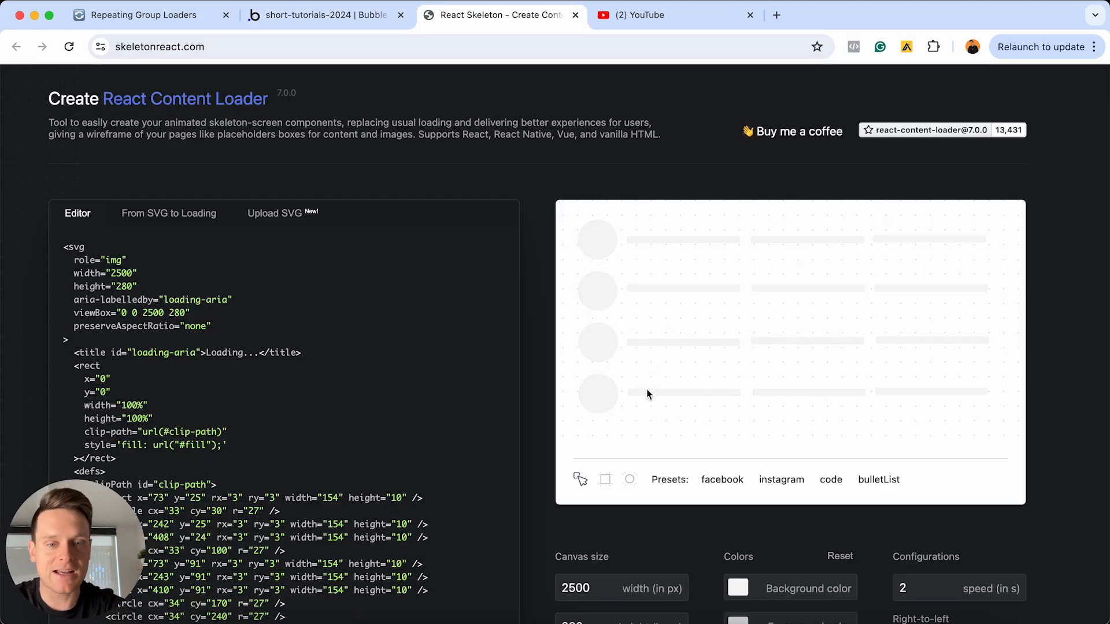
pyautogui.scroll(-2, 649, 392)
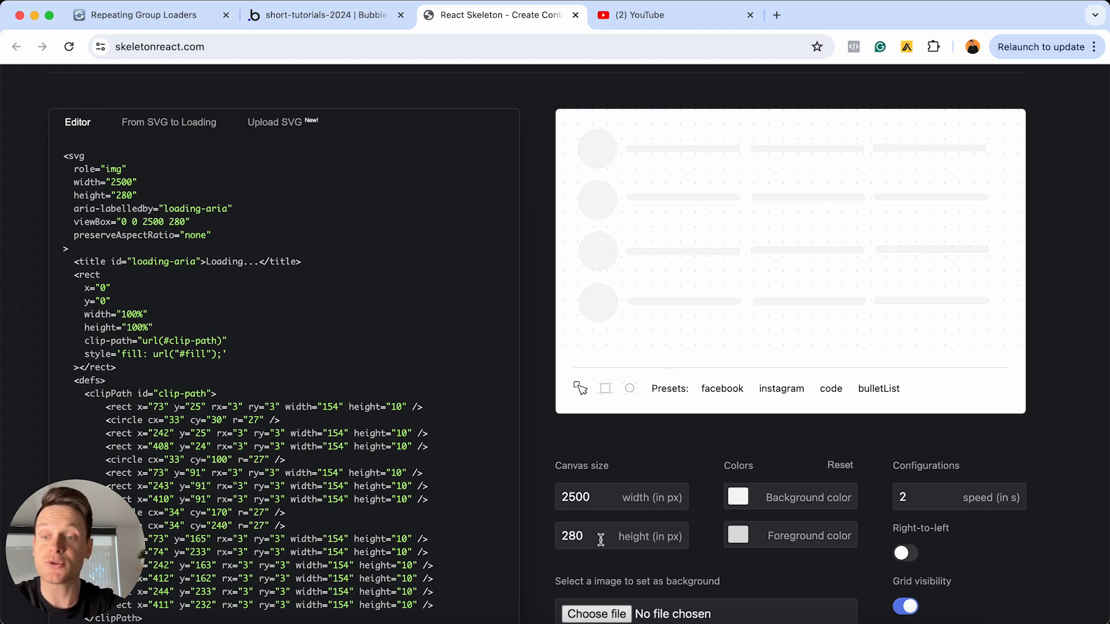
pyautogui.click(393, 23)
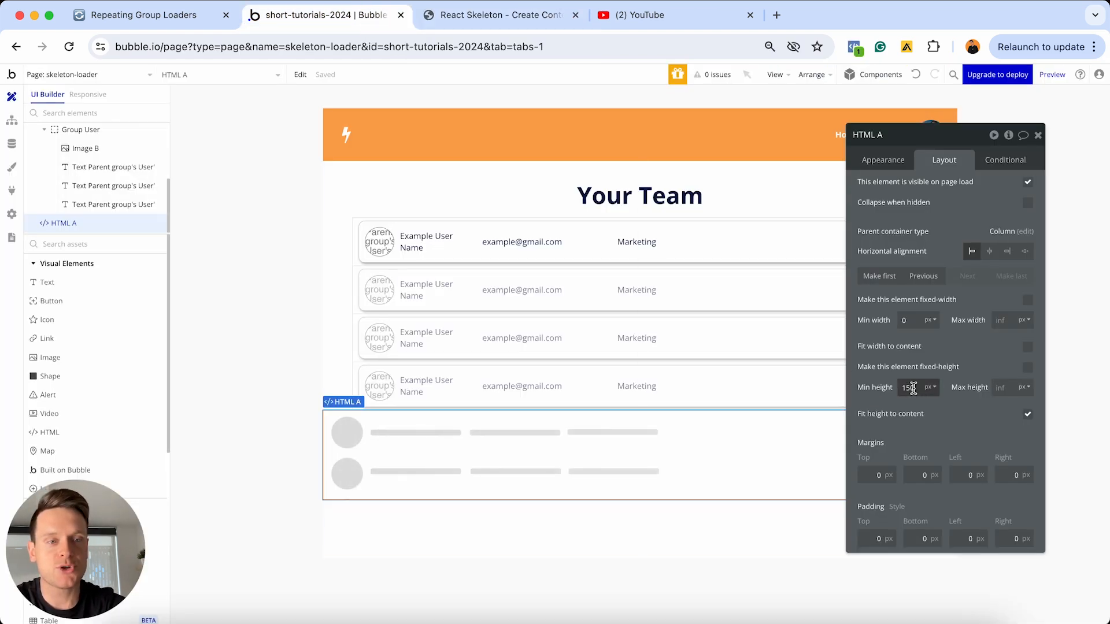
pyautogui.write('280')
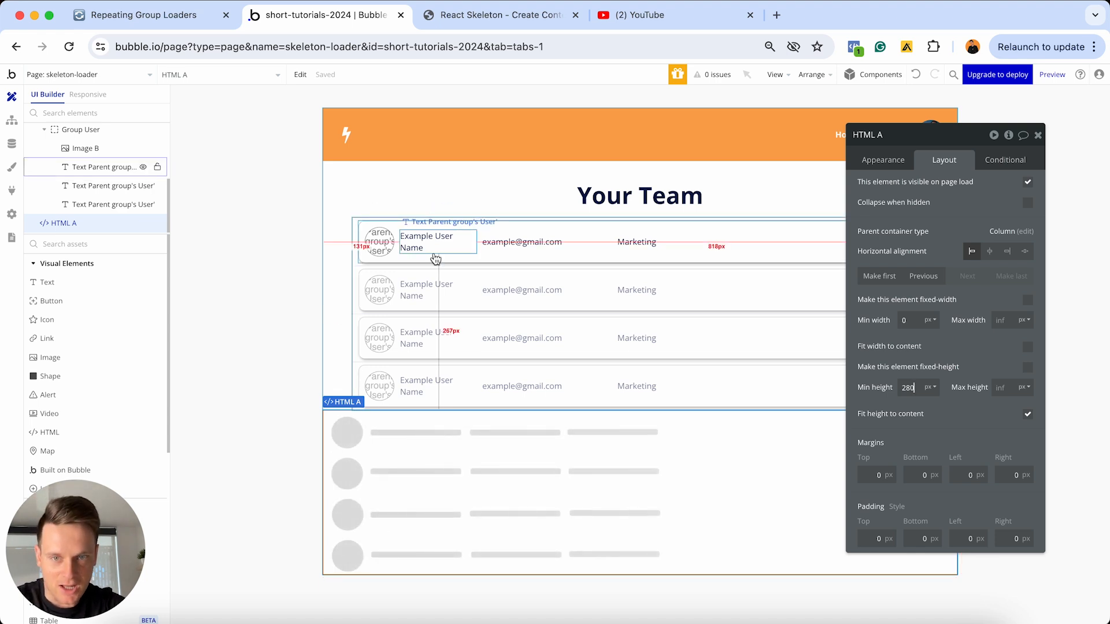
# Check how far the user repeating group and its row group are inset from the page edges
pyautogui.click(397, 276)
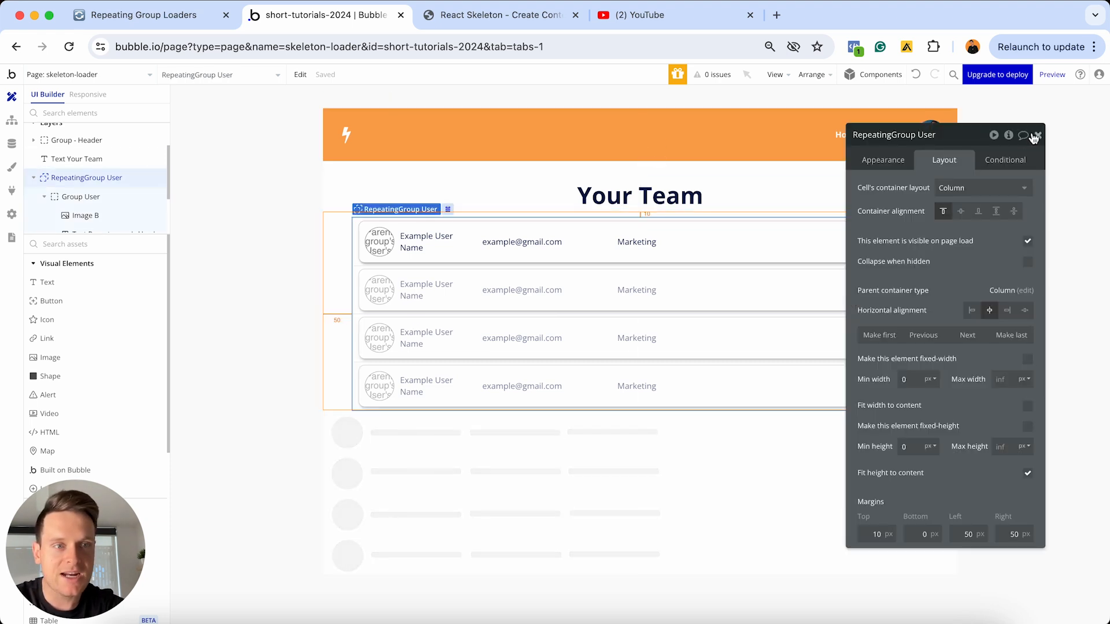
pyautogui.click(1037, 135)
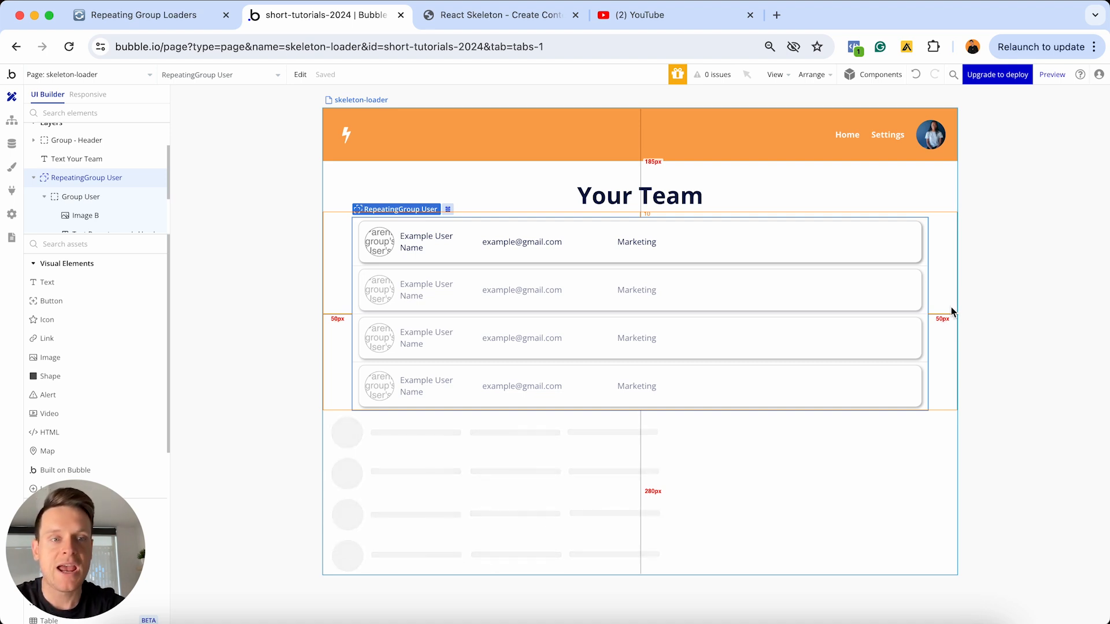
pyautogui.doubleClick(798, 257)
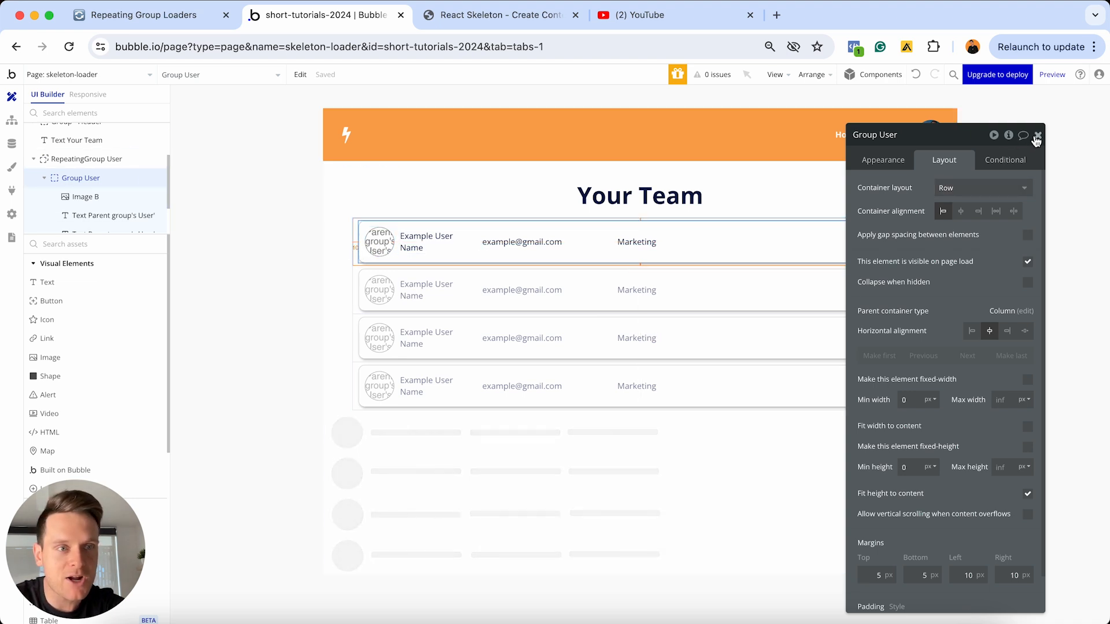
pyautogui.click(1038, 134)
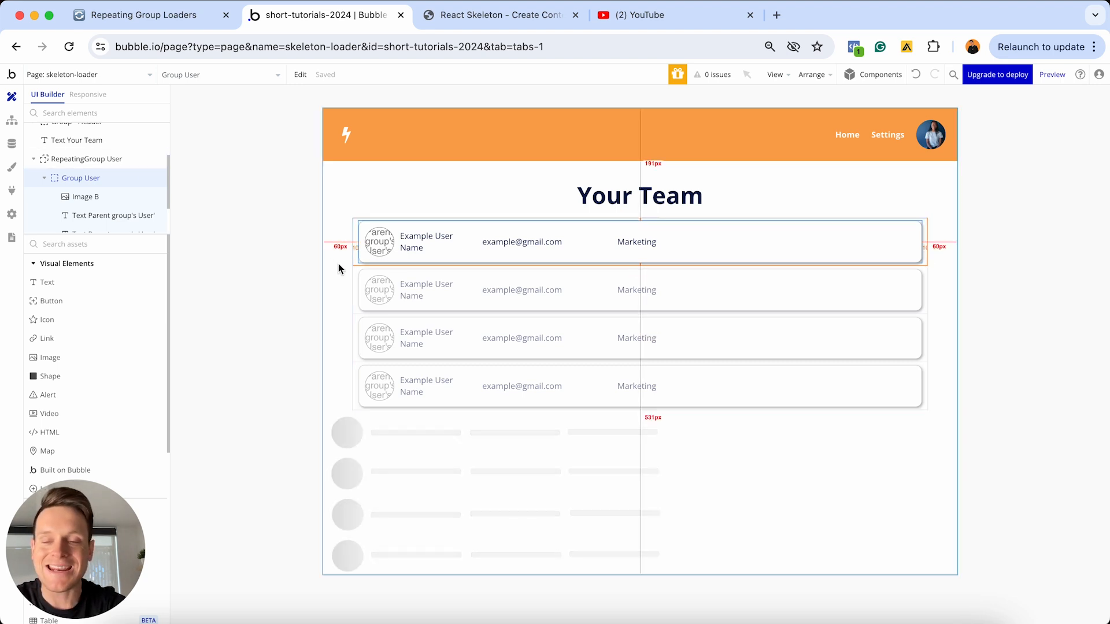
# Rename the HTML element below the repeating group as "HTML - Skeleton-laoder"
pyautogui.doubleClick(529, 484)
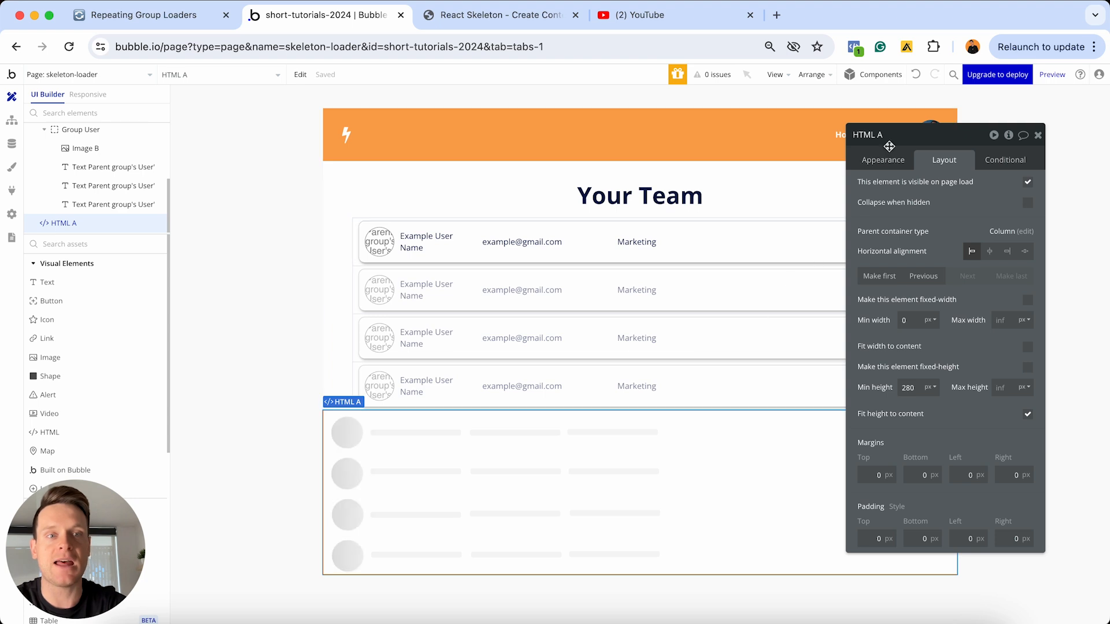
pyautogui.click(888, 136)
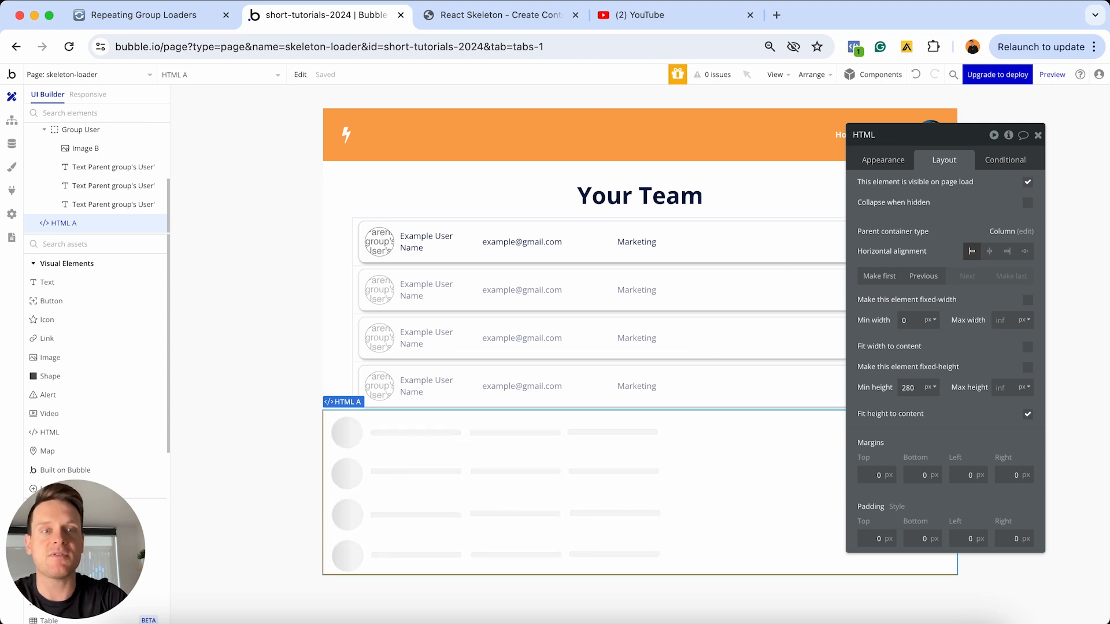
pyautogui.write('- Skele')
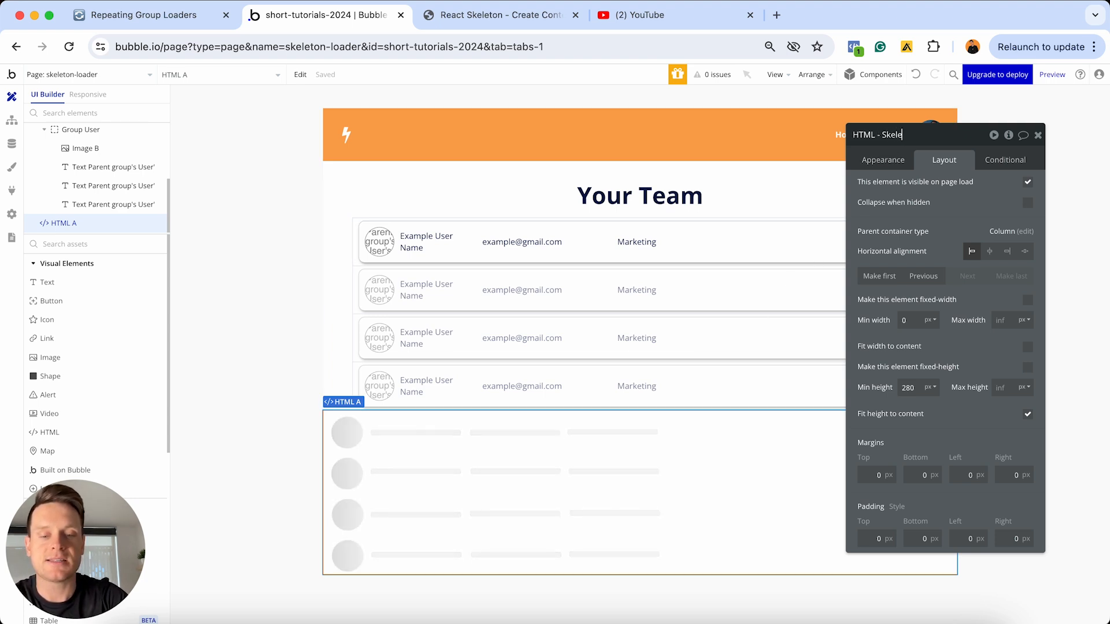
pyautogui.write('ton-laoder')
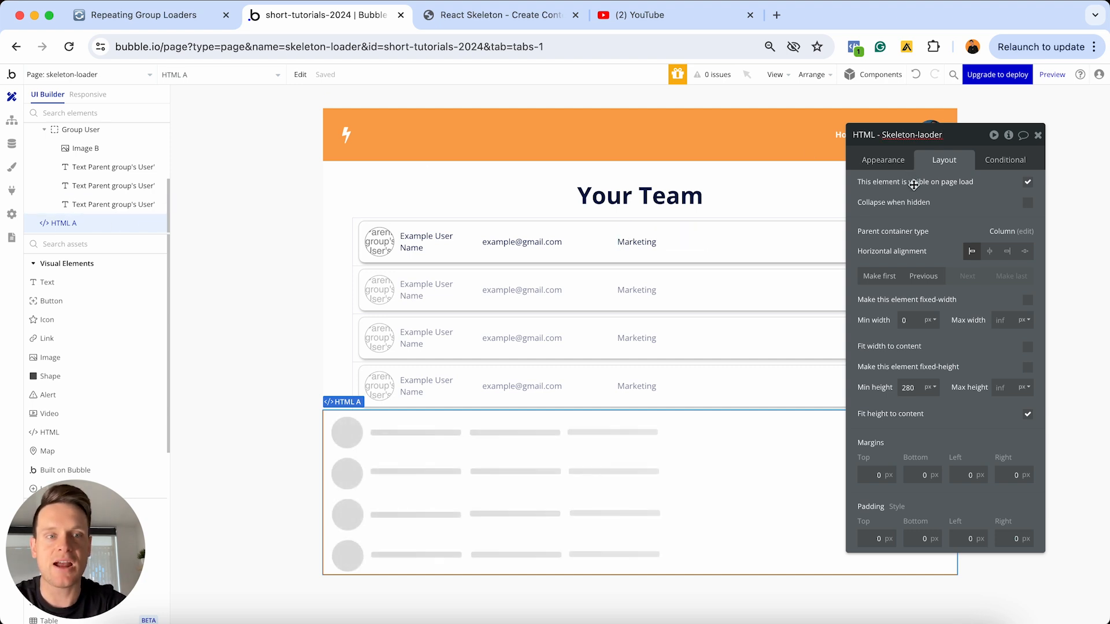
pyautogui.click(913, 183)
pyautogui.moveTo(108, 227)
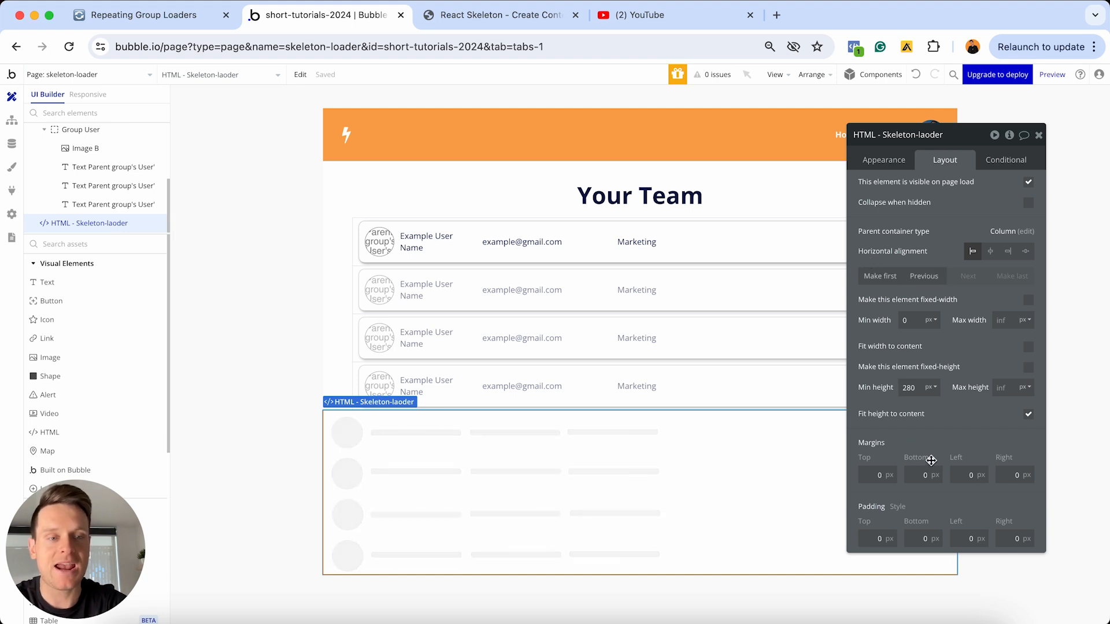
# Set the skeleton HTML element's left and right margins to 60 px and its top margin to 20 px
pyautogui.click(965, 472)
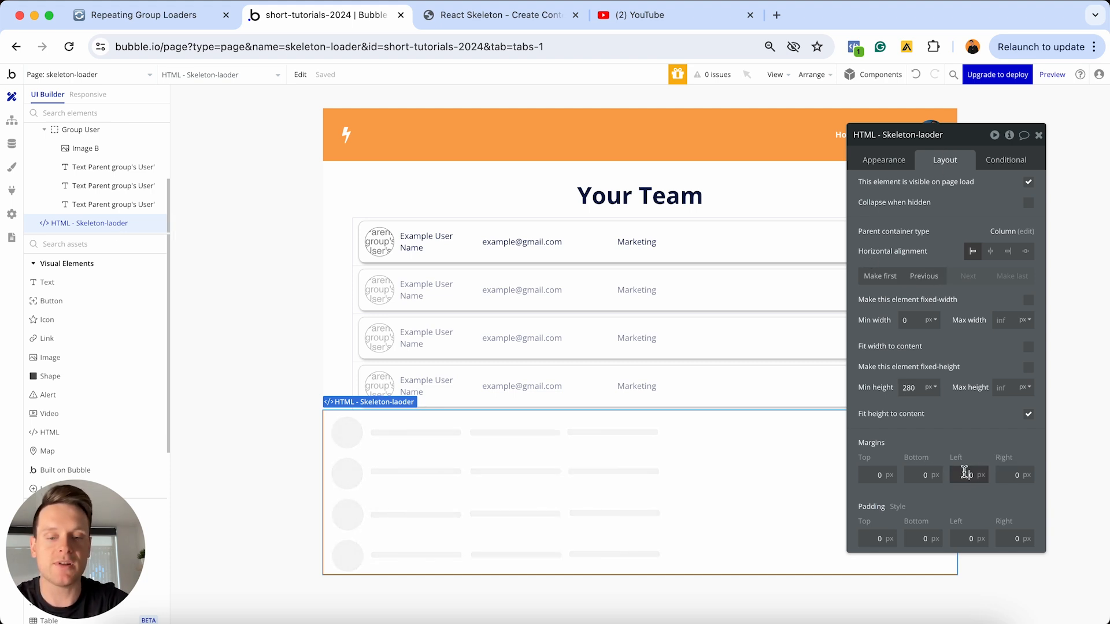
pyautogui.write('6')
pyautogui.click(1011, 475)
pyautogui.write('6')
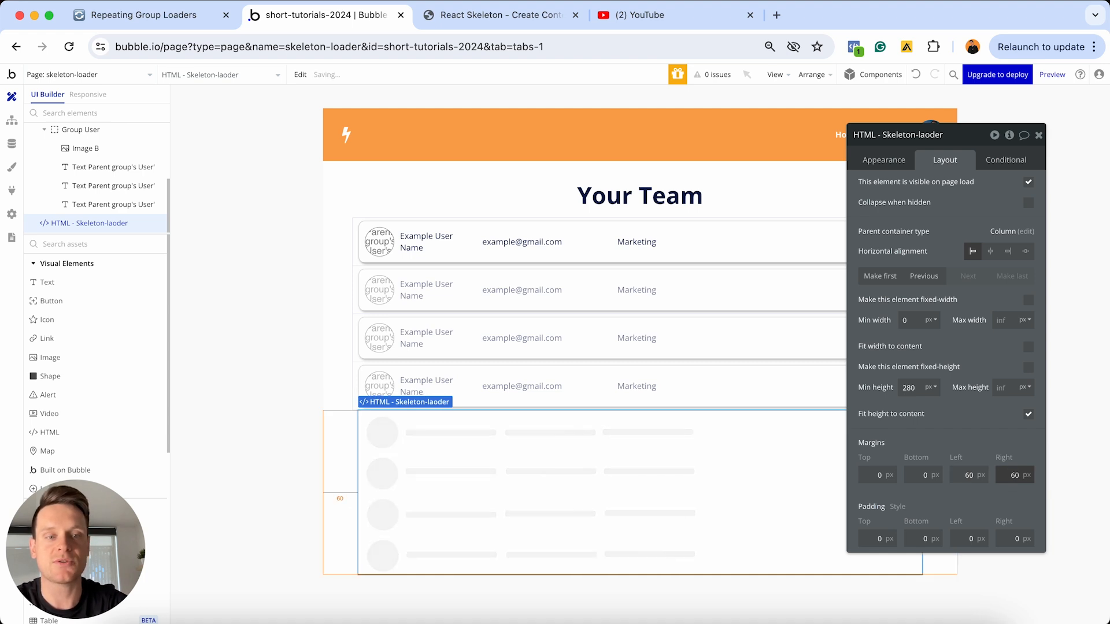
pyautogui.click(880, 475)
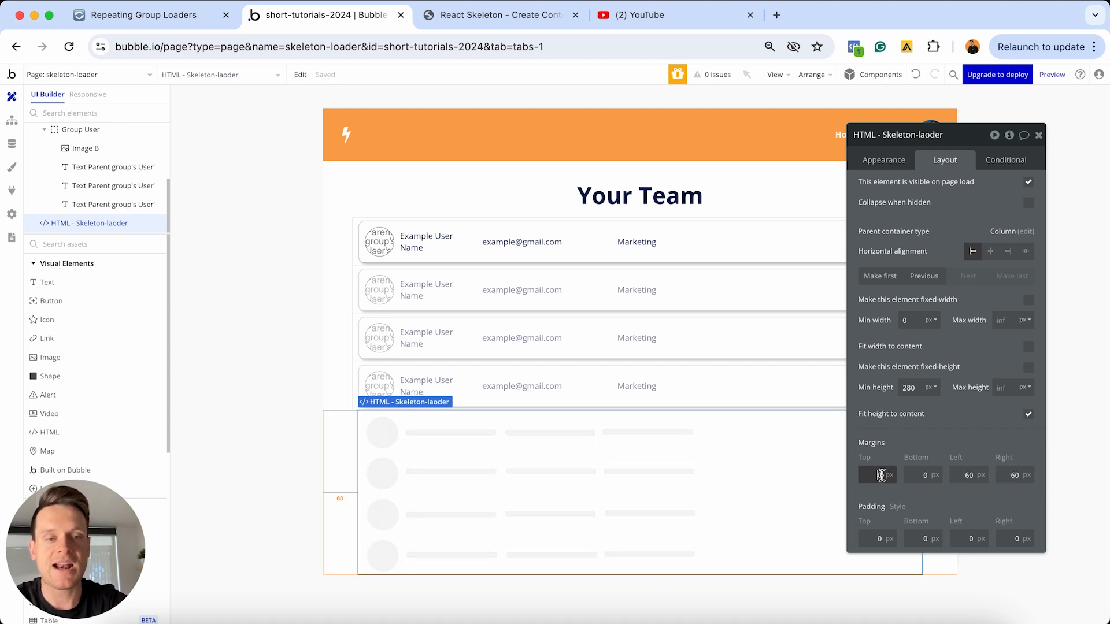
pyautogui.write('2')
pyautogui.press('Return')
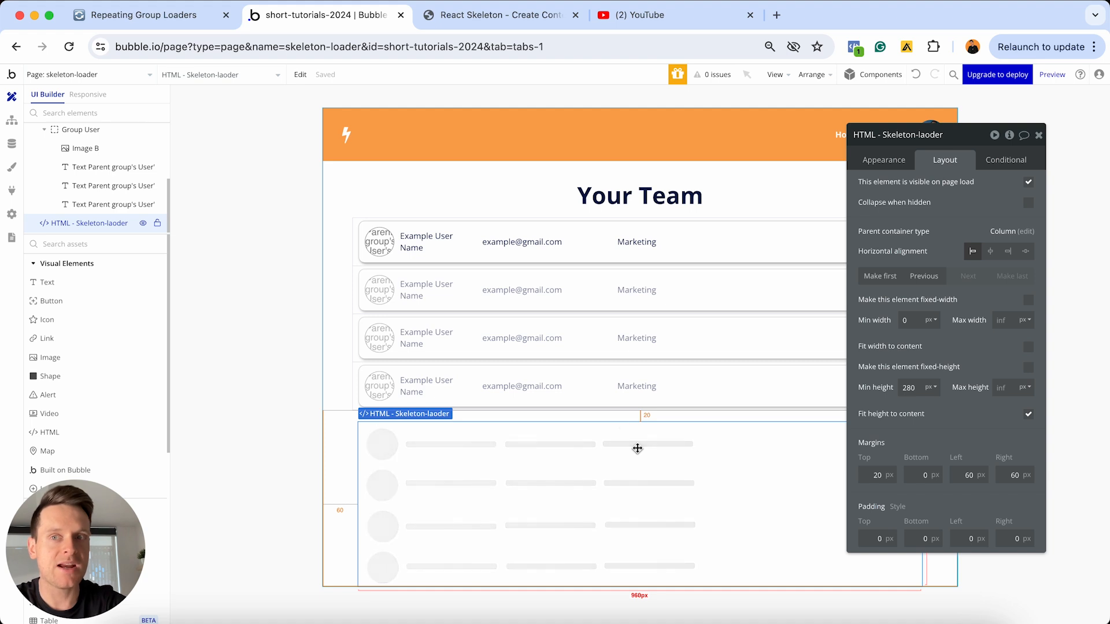
# In the Notion checklist, tick off the React Skeleton loading component with all its sub-items, and "Adding the HTML element to the page"
pyautogui.click(194, 17)
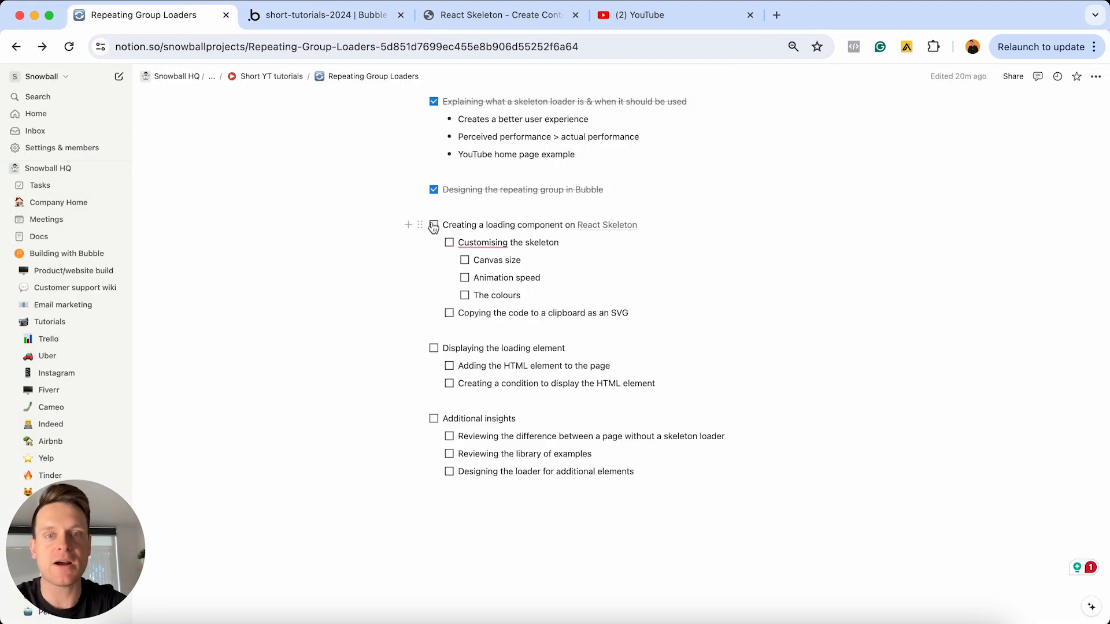
pyautogui.click(434, 225)
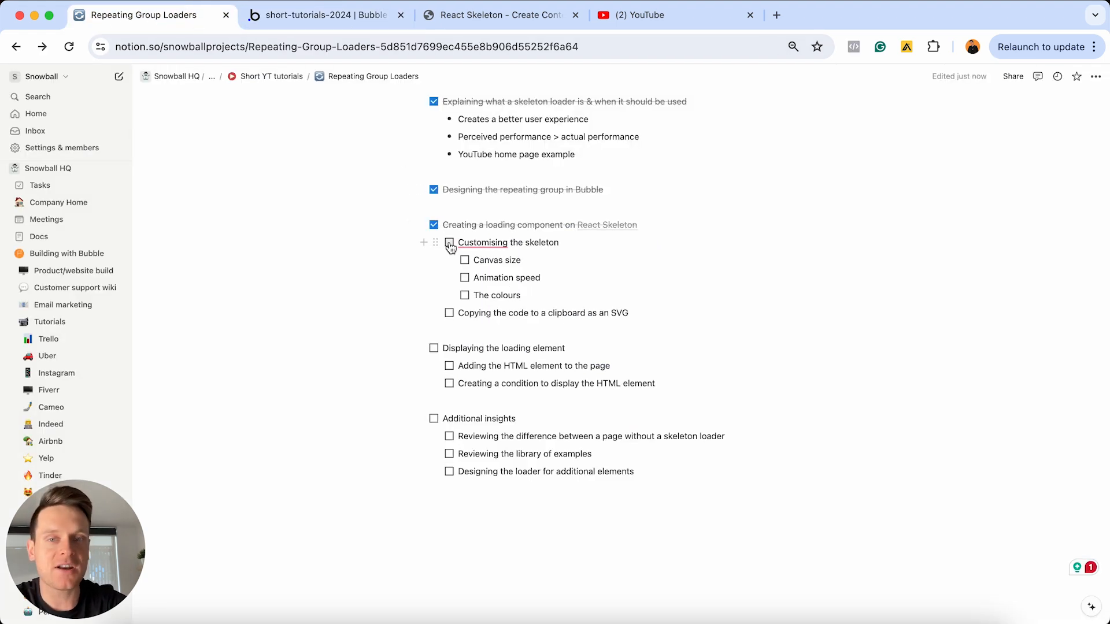
pyautogui.click(450, 243)
pyautogui.click(464, 261)
pyautogui.click(466, 279)
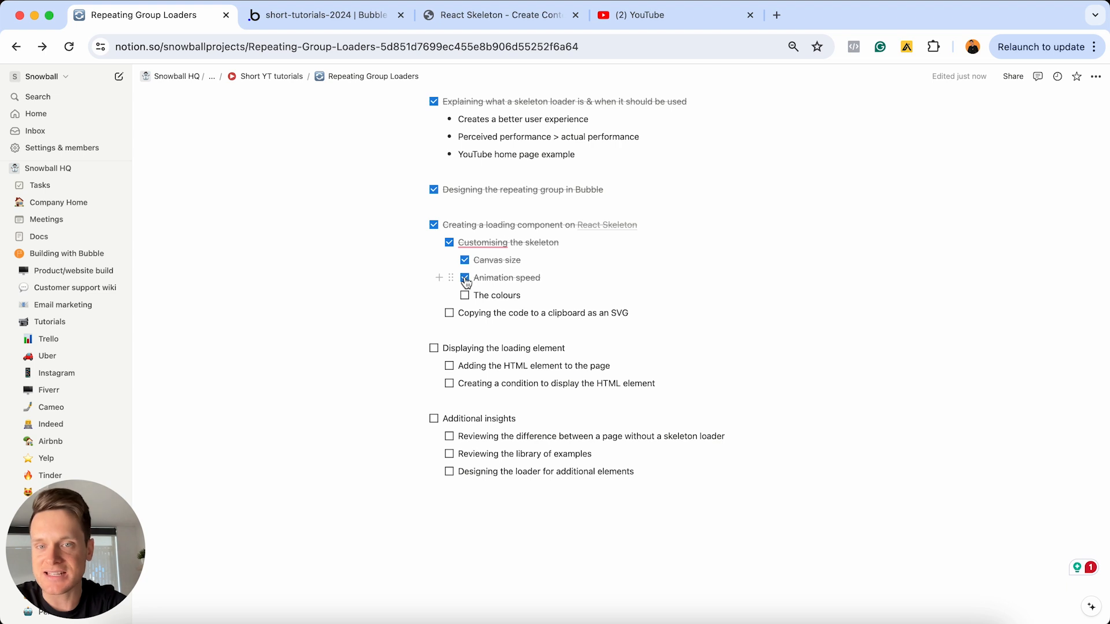
pyautogui.click(466, 296)
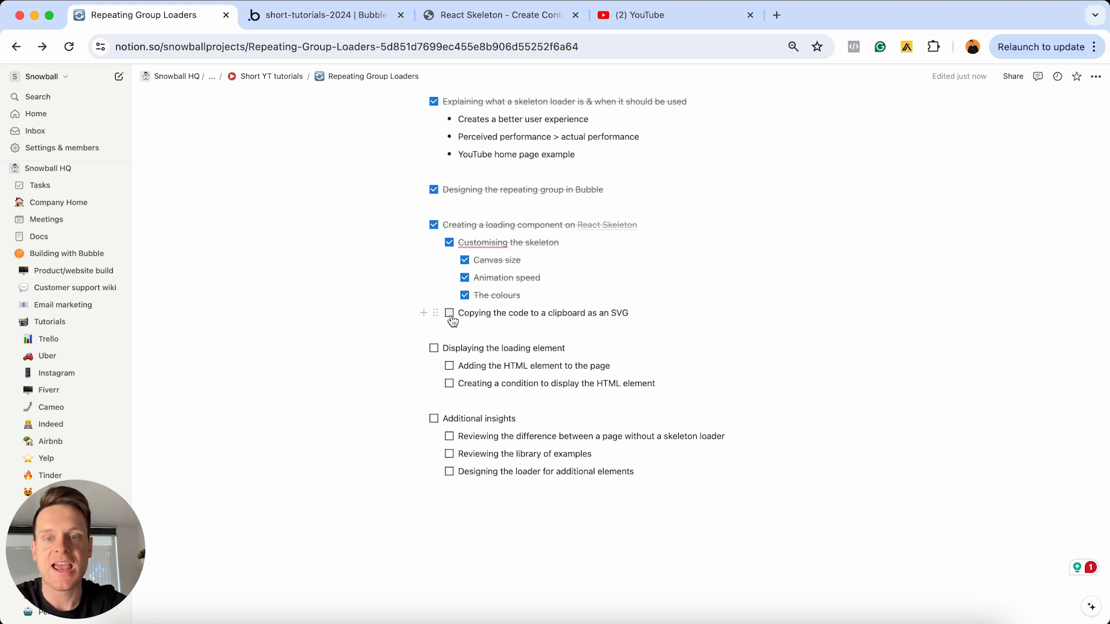
pyautogui.click(450, 314)
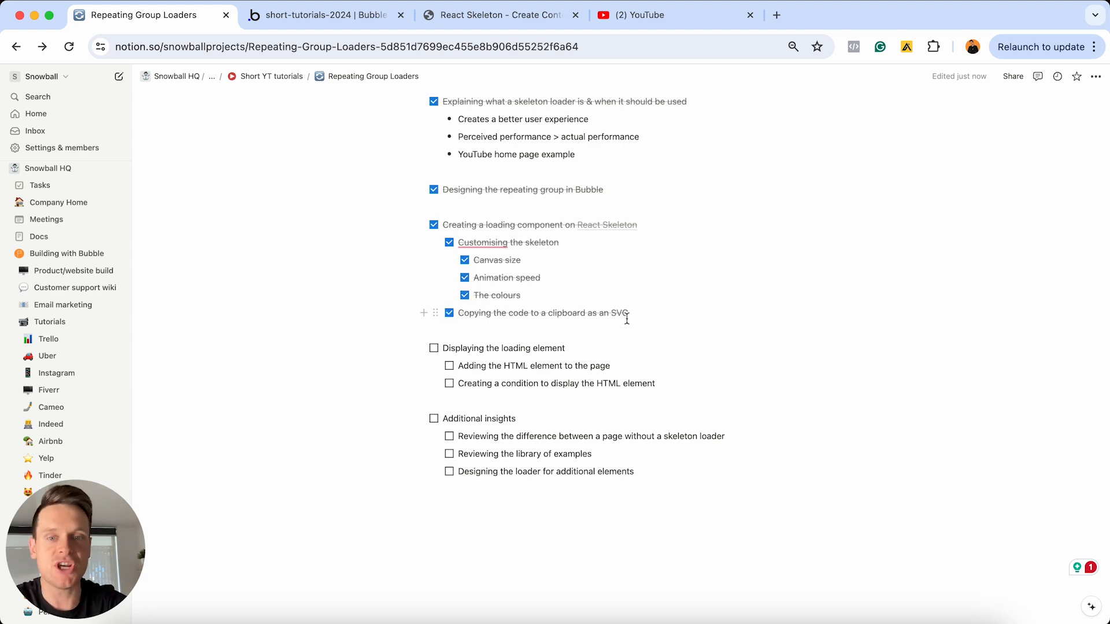
pyautogui.click(450, 370)
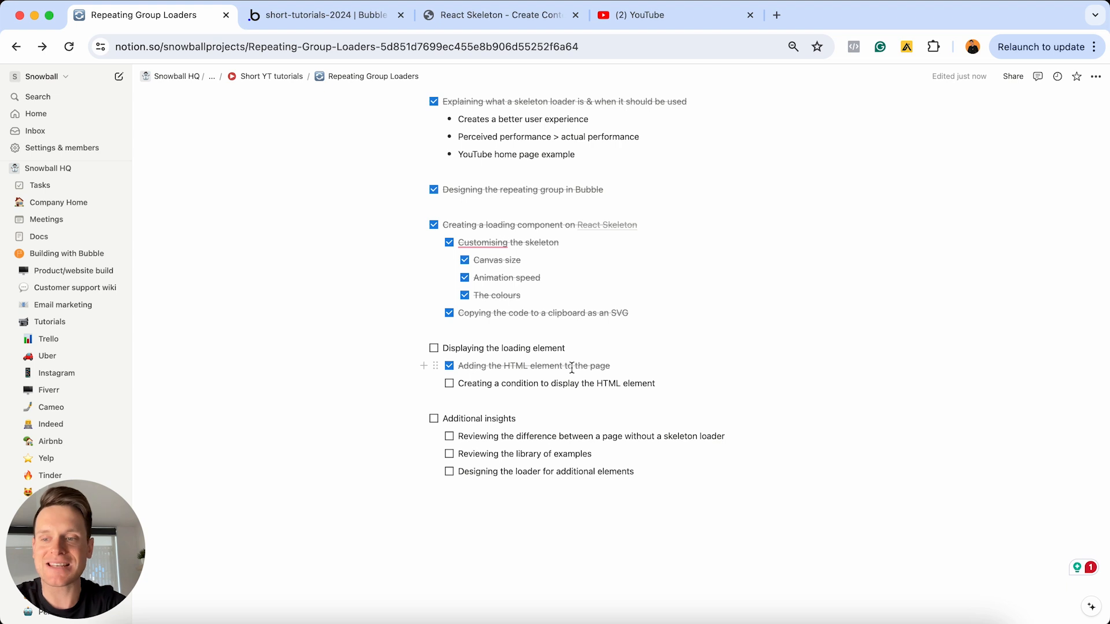
# Back in the Bubble editor, make the skeleton HTML element not visible on page load and collapsed when hidden
pyautogui.click(347, 15)
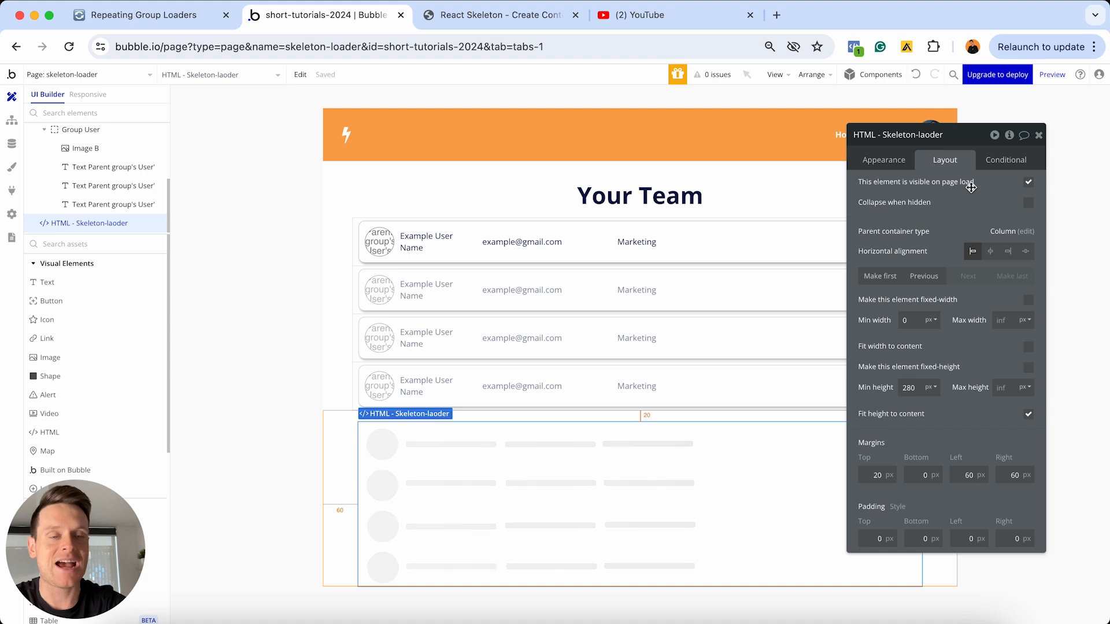
pyautogui.click(1030, 184)
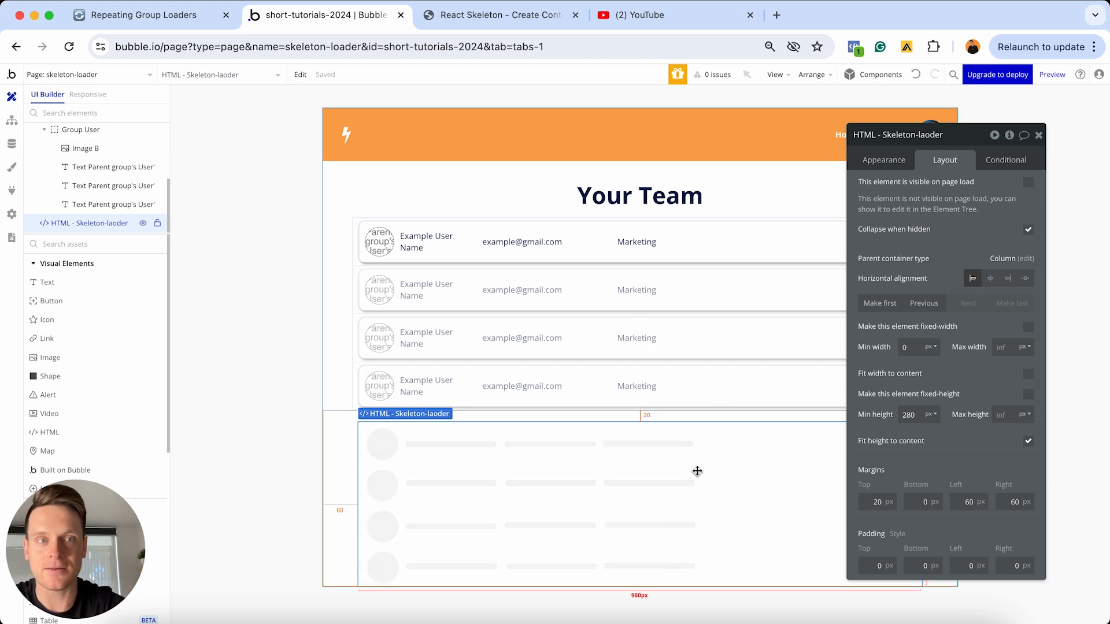
# Add a condition to the skeleton HTML element that makes it visible when RepeatingGroup User is loading
pyautogui.click(1004, 159)
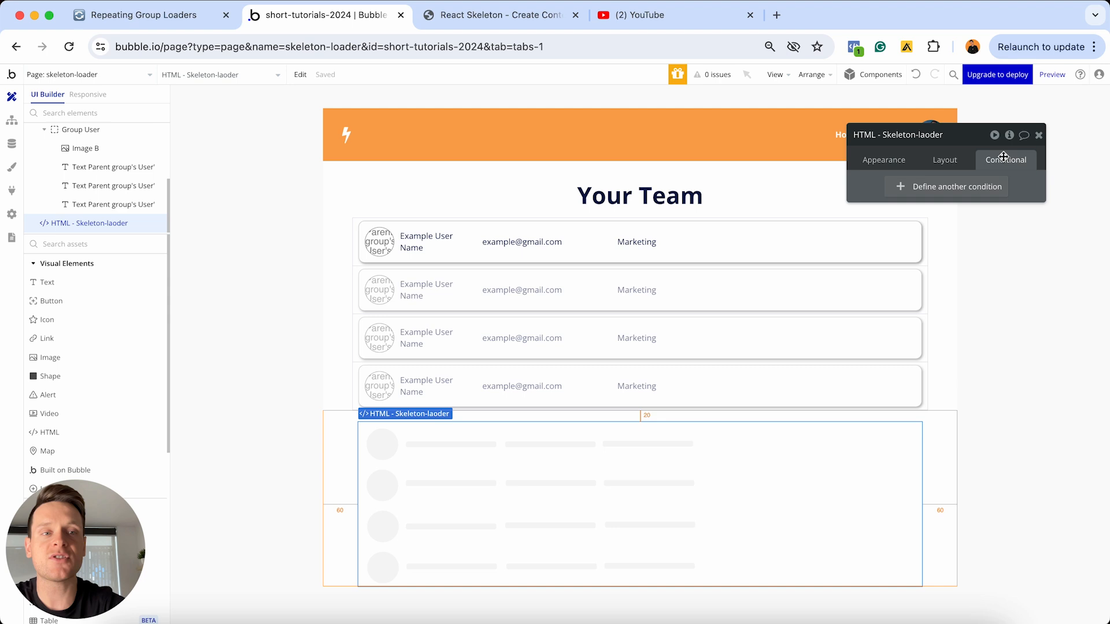
pyautogui.click(910, 188)
pyautogui.click(903, 195)
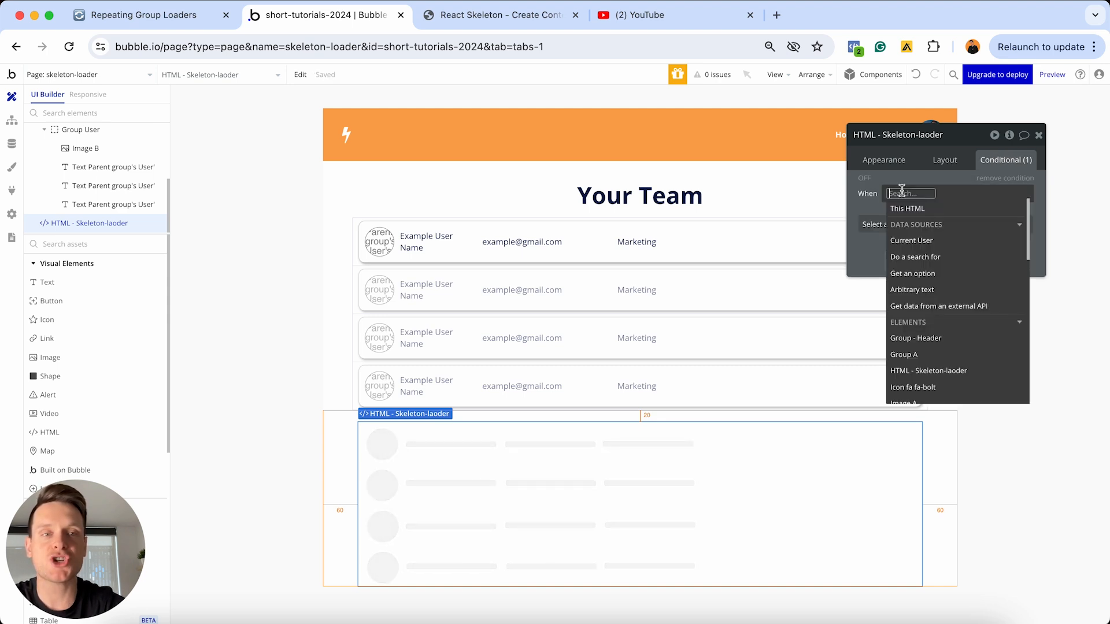
pyautogui.write('rep')
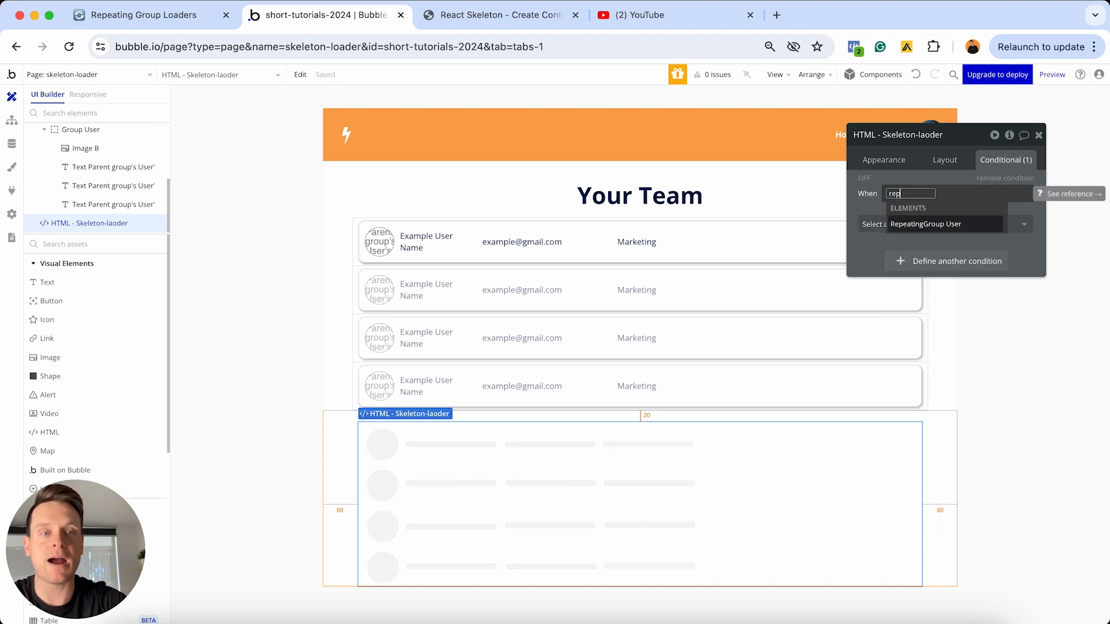
pyautogui.click(927, 225)
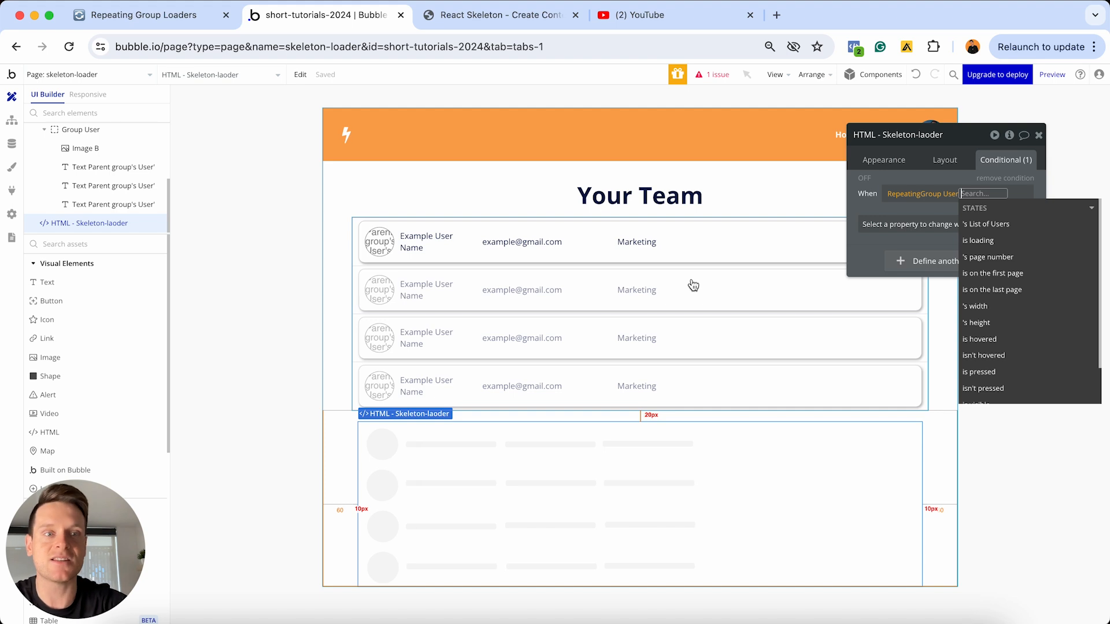
pyautogui.click(986, 241)
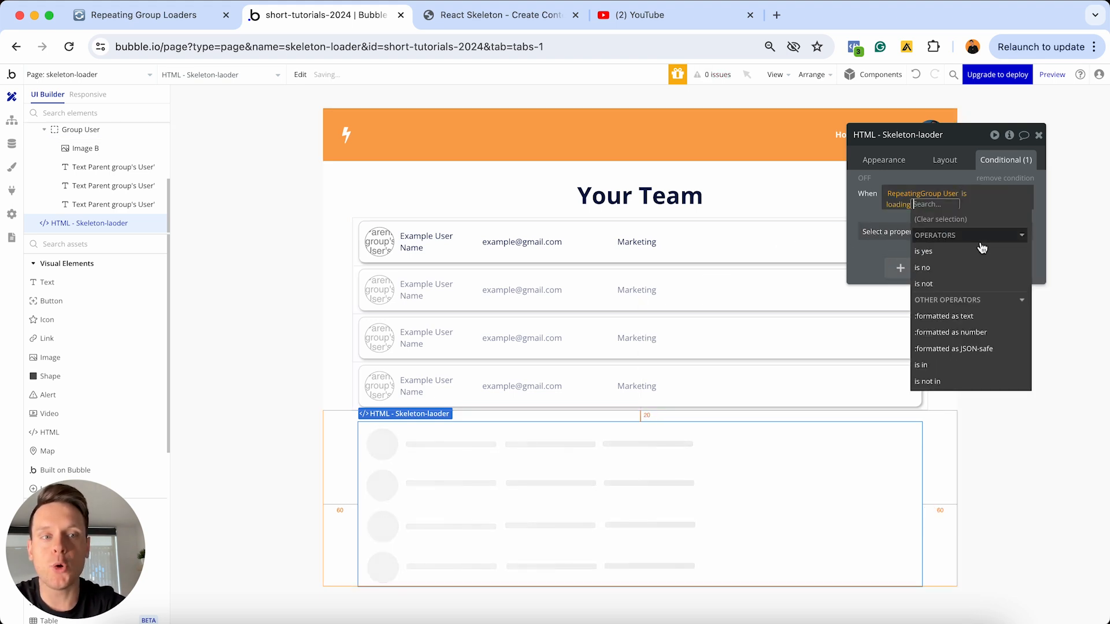
pyautogui.click(888, 235)
pyautogui.click(909, 264)
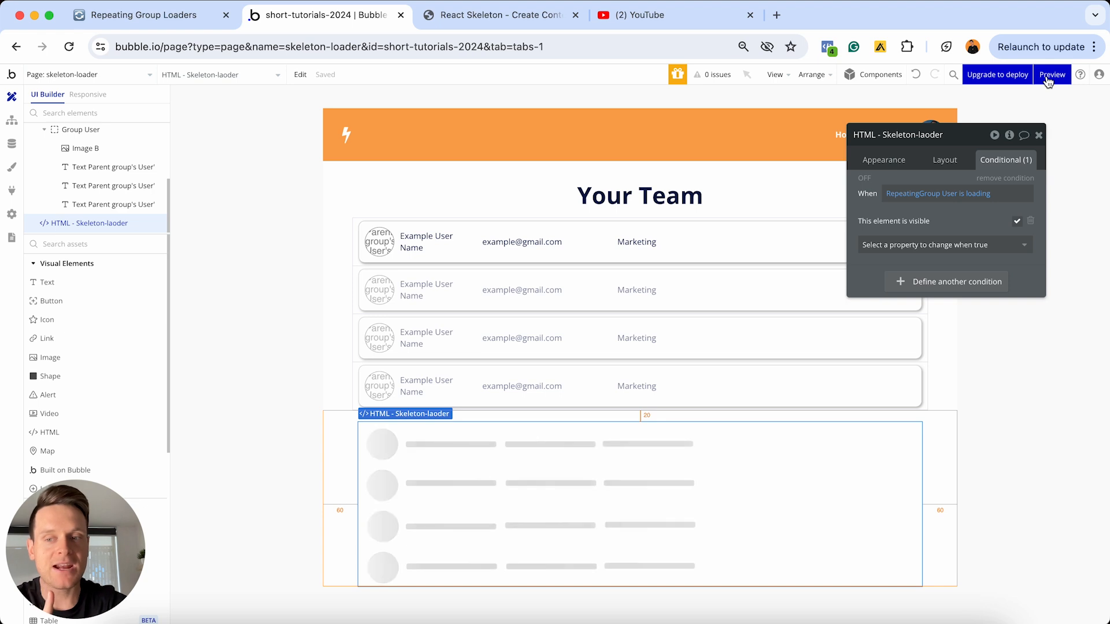
# Preview the skeleton-loader page to check how the user list loads with the skeleton loader
pyautogui.moveTo(1048, 81)
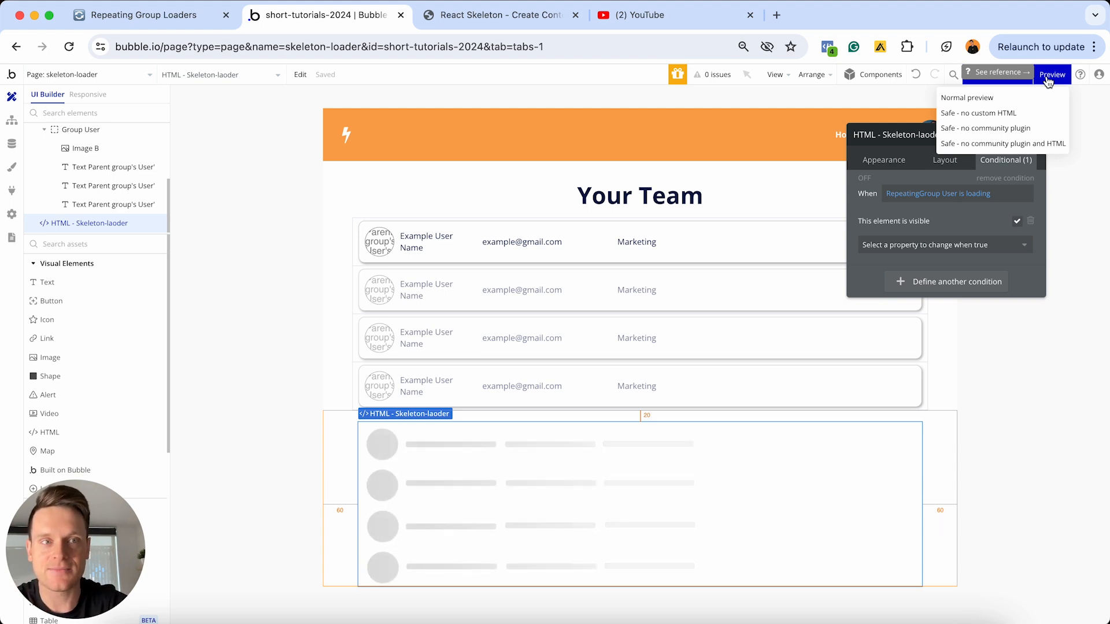
pyautogui.click(1048, 76)
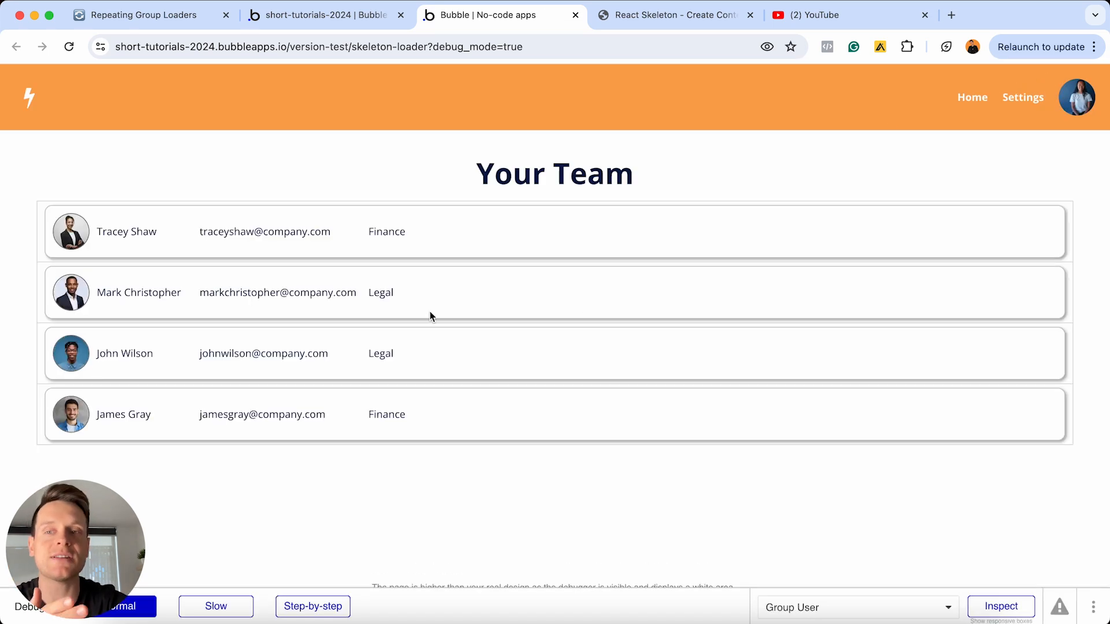
pyautogui.click(420, 236)
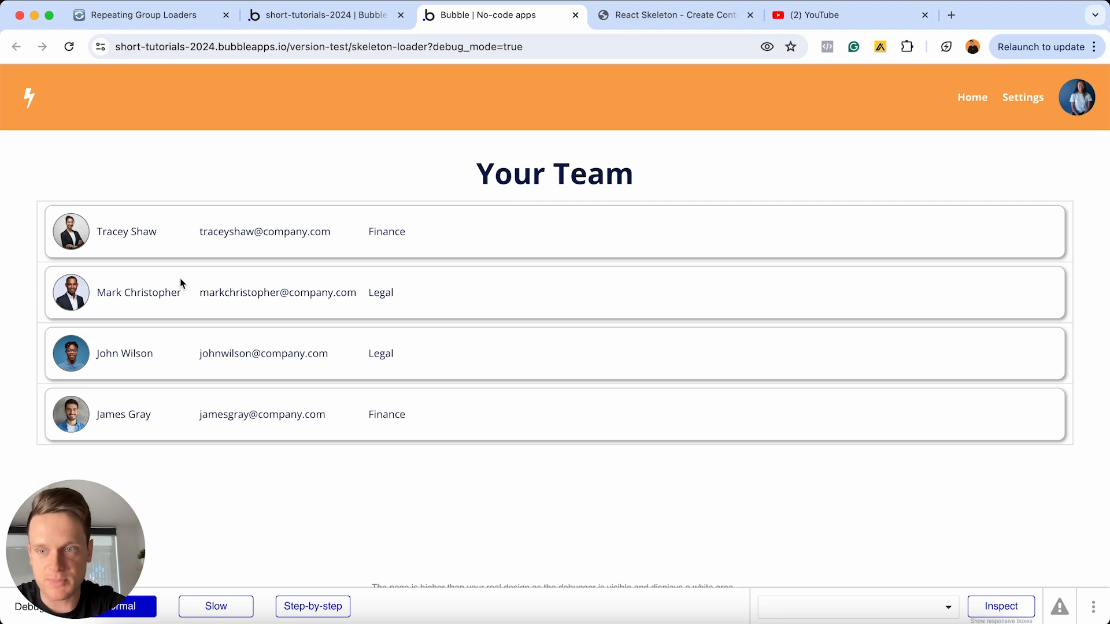
# Back in the Bubble editor, turn off the fixed number of rows for RepeatingGroup User
pyautogui.click(304, 22)
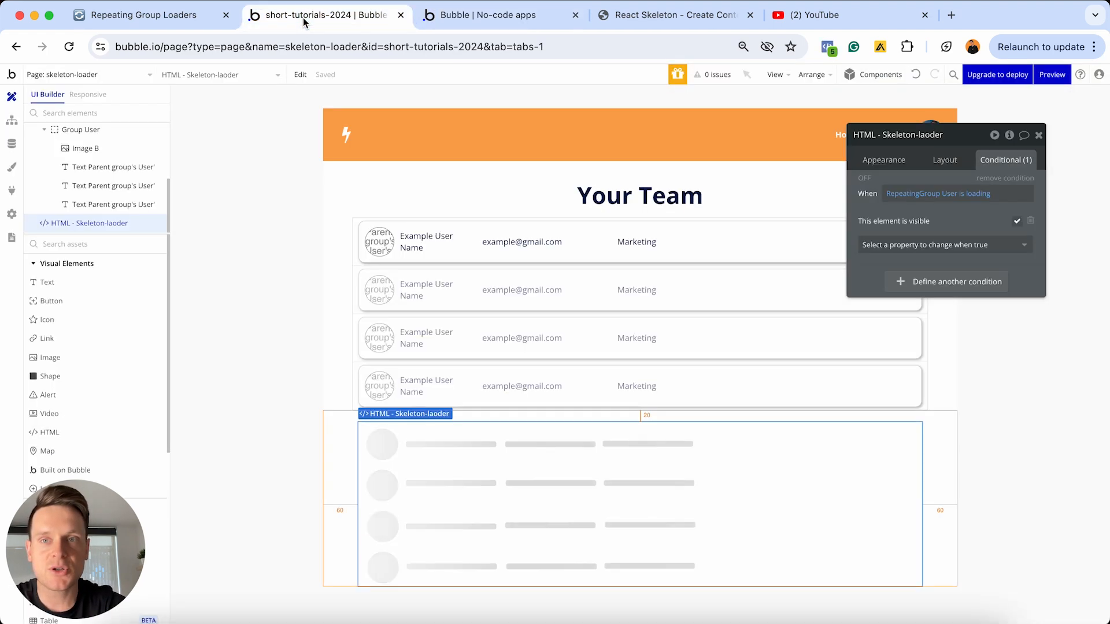
pyautogui.click(722, 234)
pyautogui.click(873, 164)
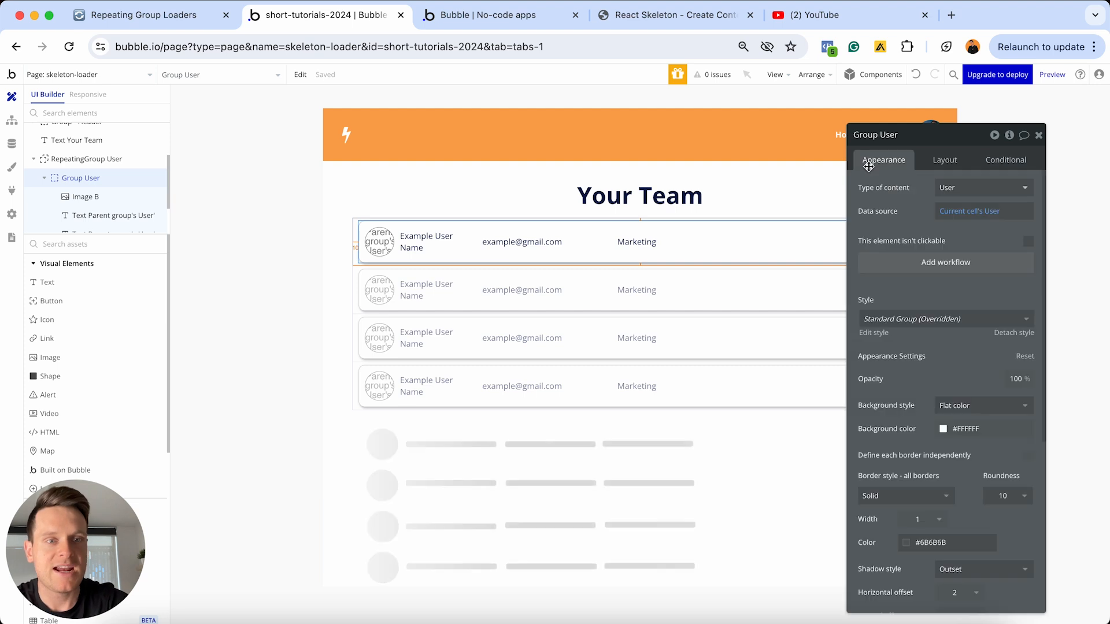
pyautogui.click(668, 299)
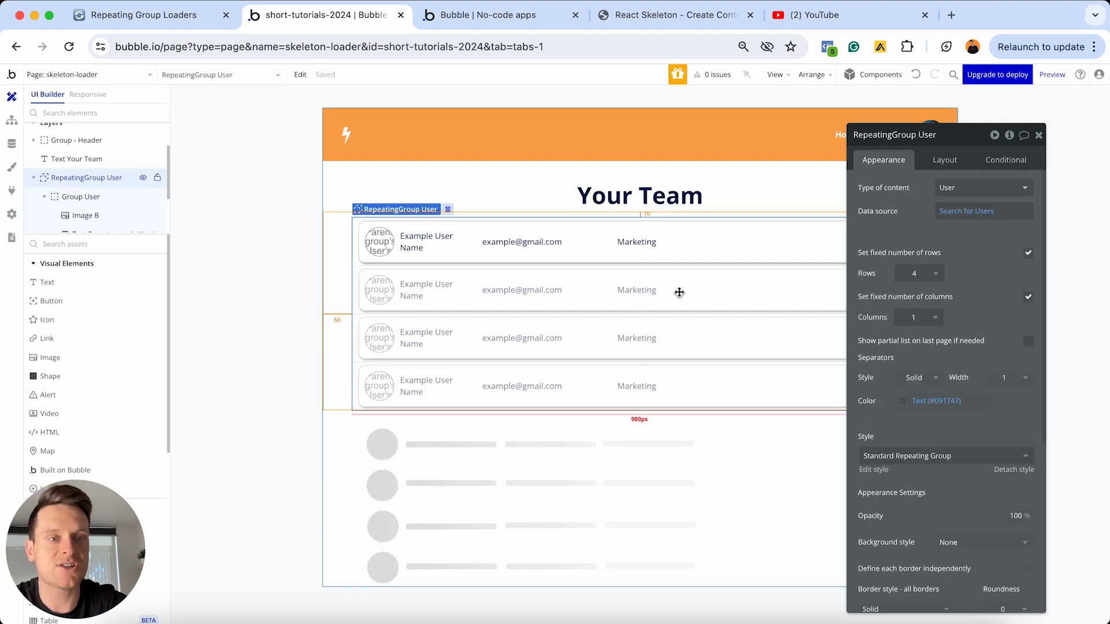
pyautogui.click(1028, 255)
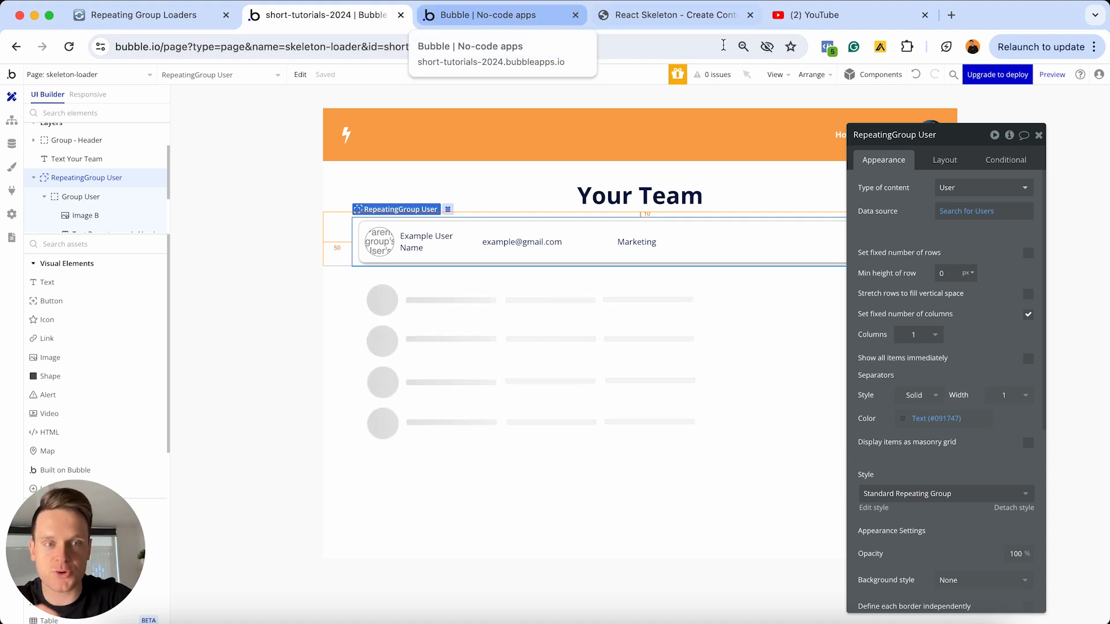
# Close the old preview, open a new preview of the page, look through the full team list, and reload it to watch the skeleton loader
pyautogui.click(575, 15)
pyautogui.click(1052, 74)
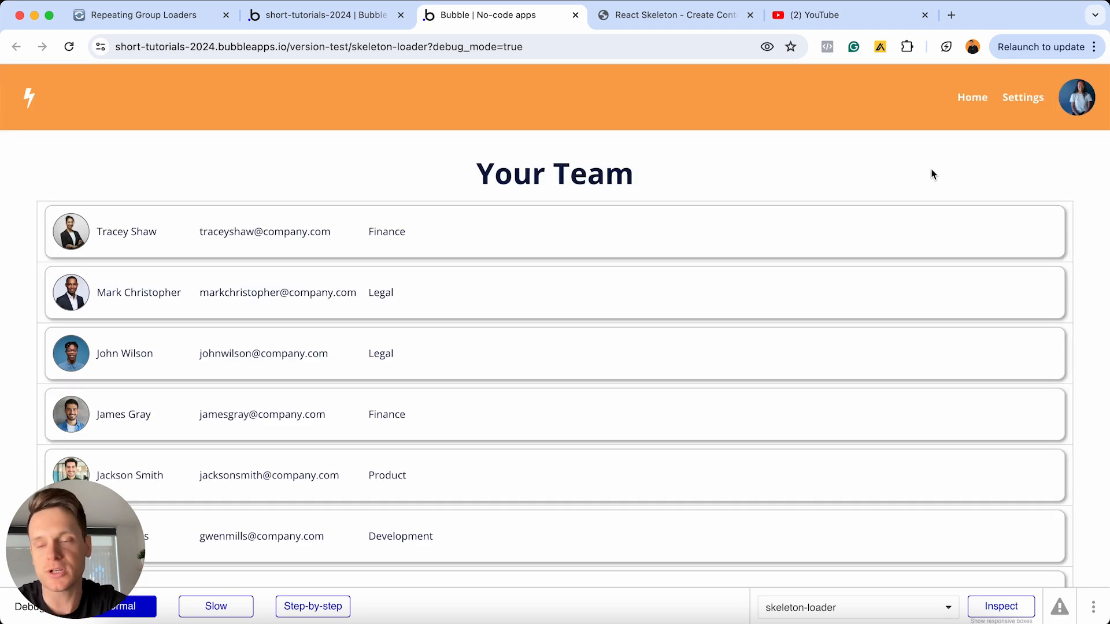
pyautogui.scroll(-5, 875, 191)
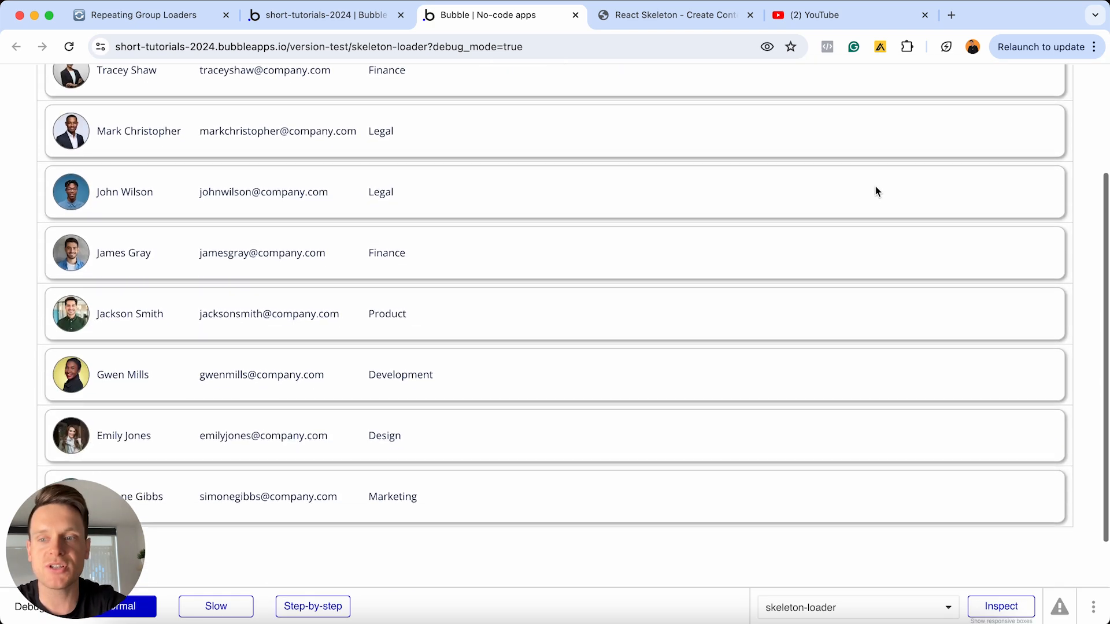
pyautogui.scroll(5, 875, 190)
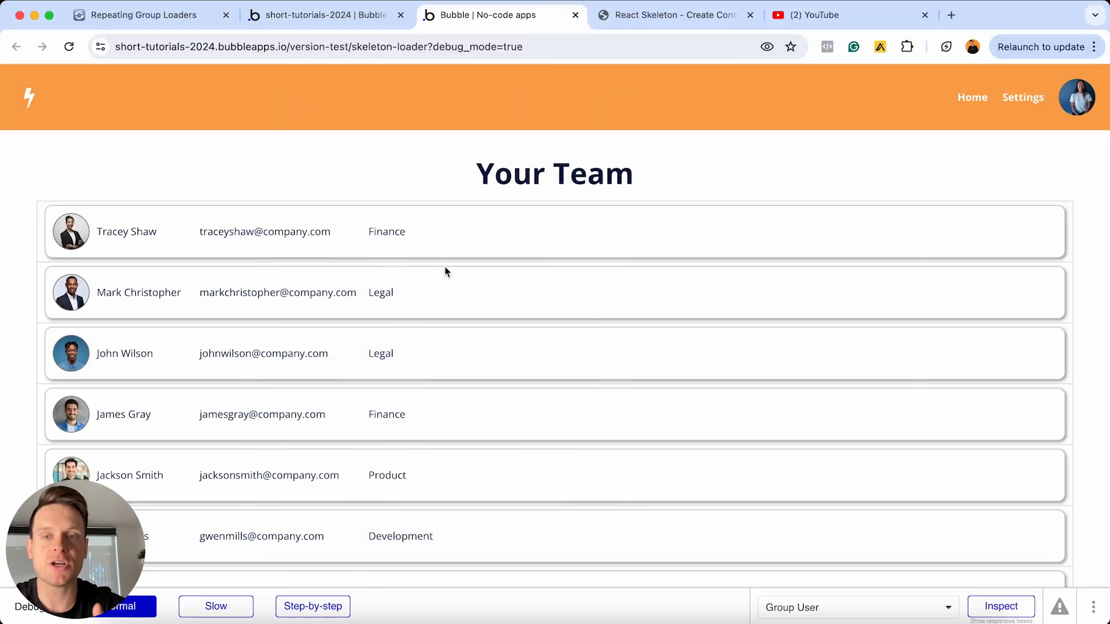
pyautogui.press('super+r')
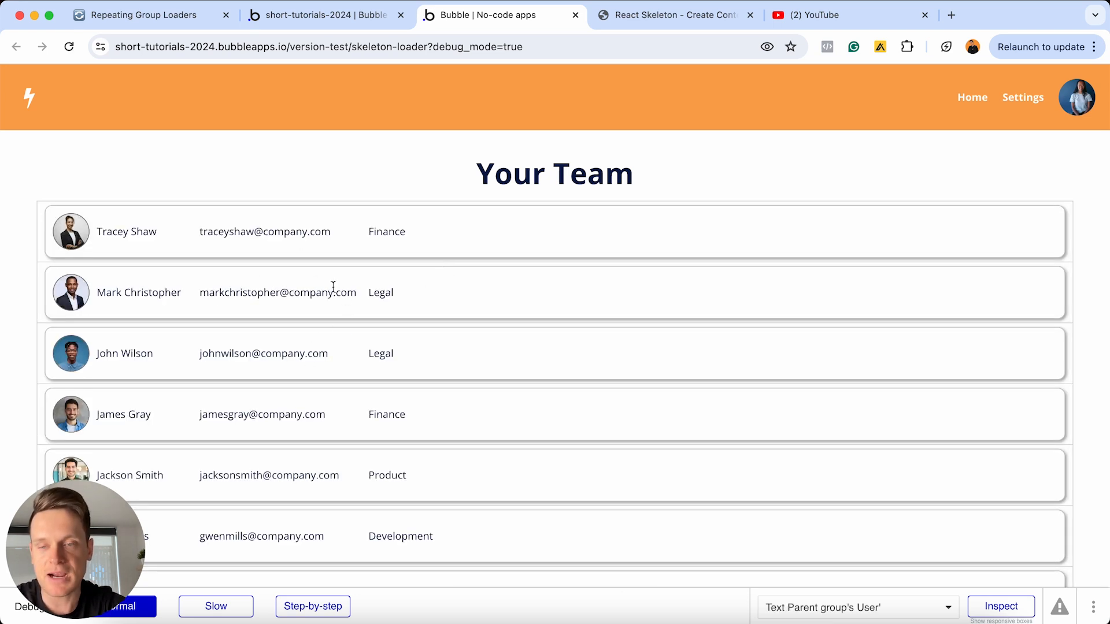
# Delete the skeleton HTML element in the Bubble editor and reload the preview to compare loading without it
pyautogui.click(323, 14)
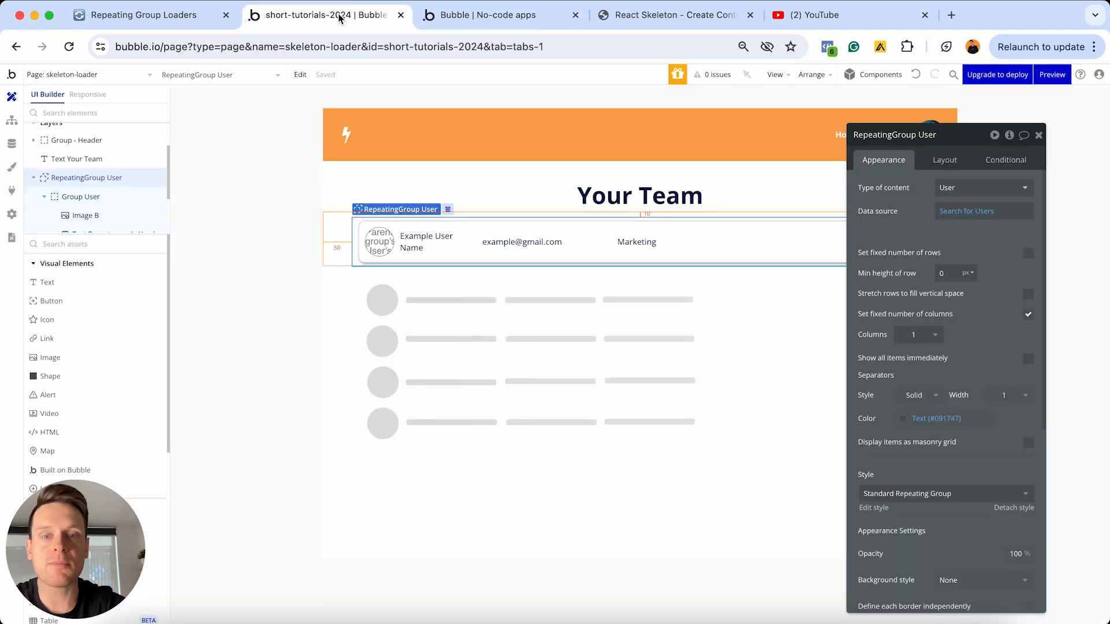
pyautogui.click(498, 311)
pyautogui.press('Escape')
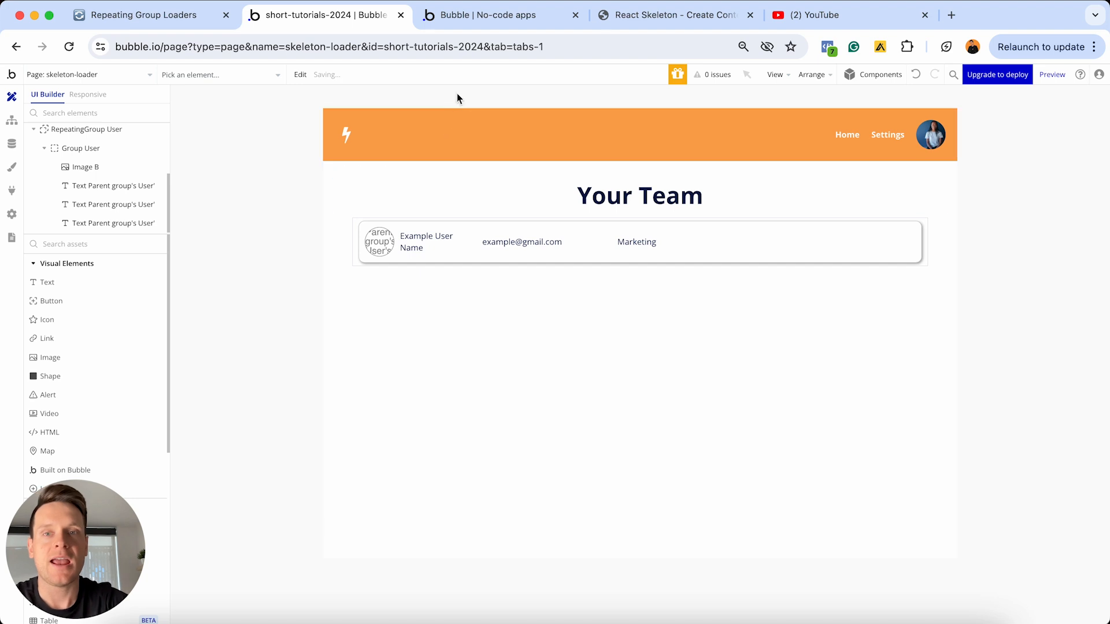
pyautogui.click(508, 15)
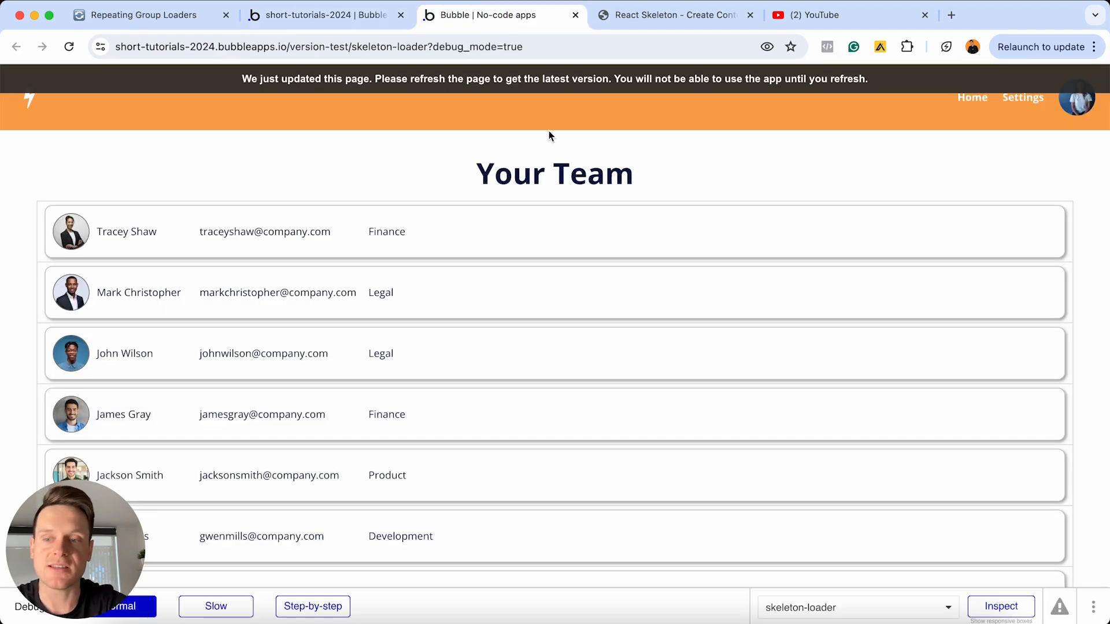
pyautogui.press('super+r')
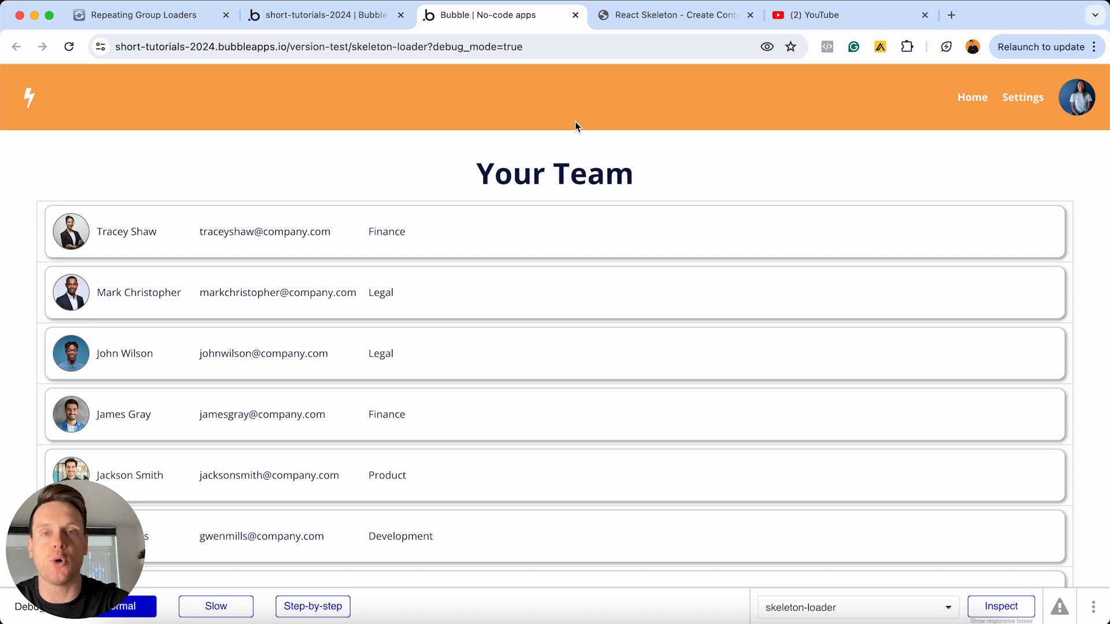
# In the Notion checklist, tick off "Displaying the loading element", "Creating a condition to display the HTML element" and "Reviewing the difference between a page without a skeleton loader"
pyautogui.click(144, 15)
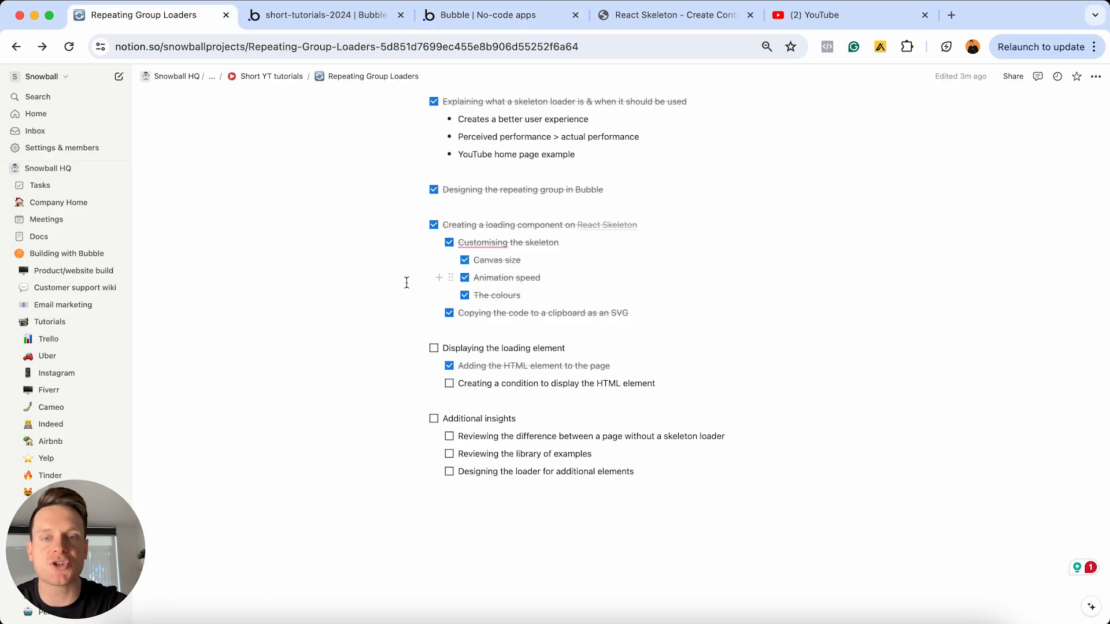
pyautogui.click(434, 348)
pyautogui.click(450, 384)
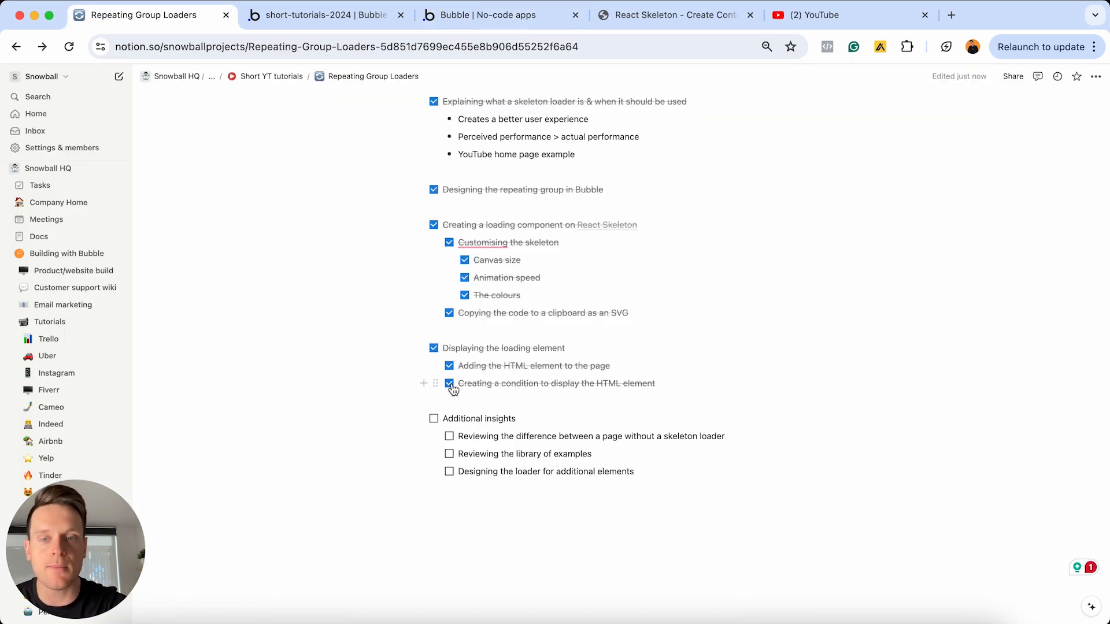
pyautogui.click(449, 437)
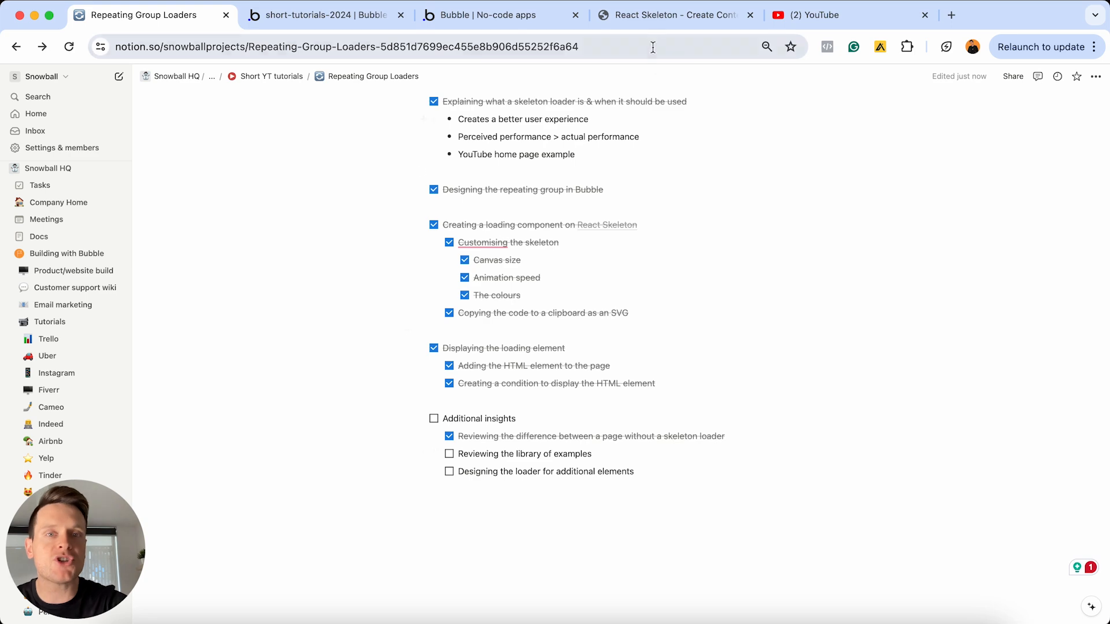
# On the React Skeleton site, browse the community library of example loaders, such as list, chart, catalog and chat layouts
pyautogui.click(659, 18)
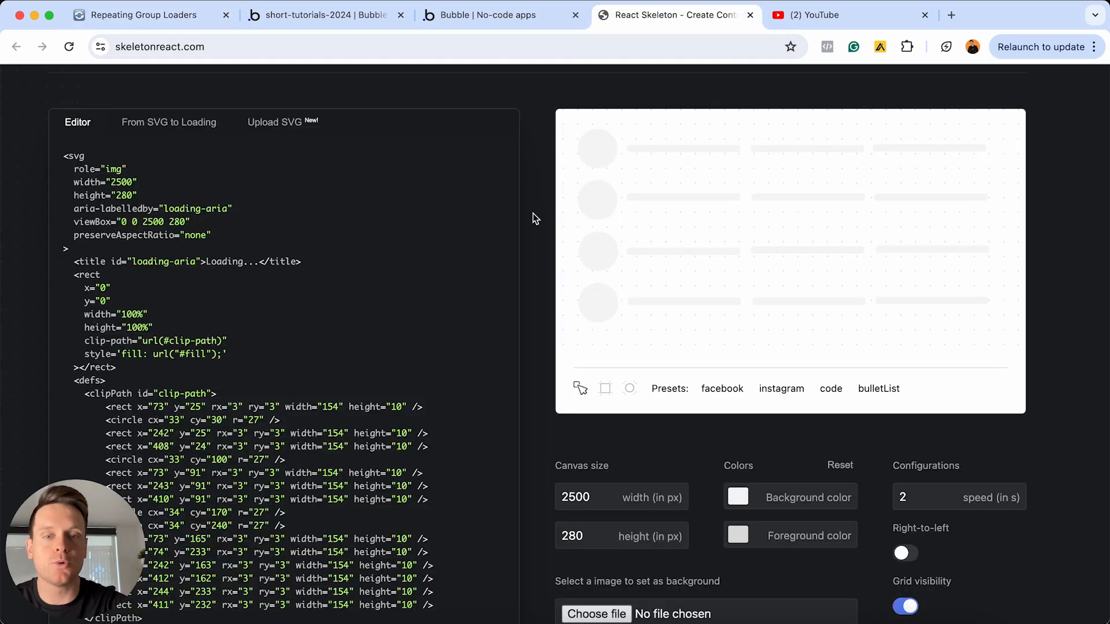
pyautogui.scroll(-15, 532, 218)
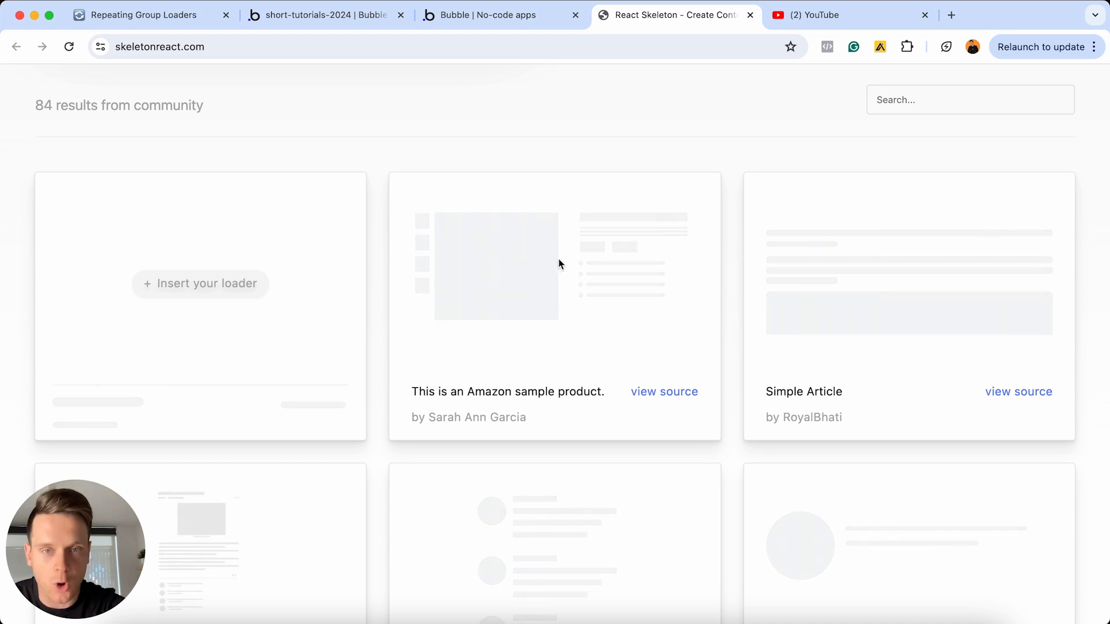
pyautogui.scroll(-5, 579, 263)
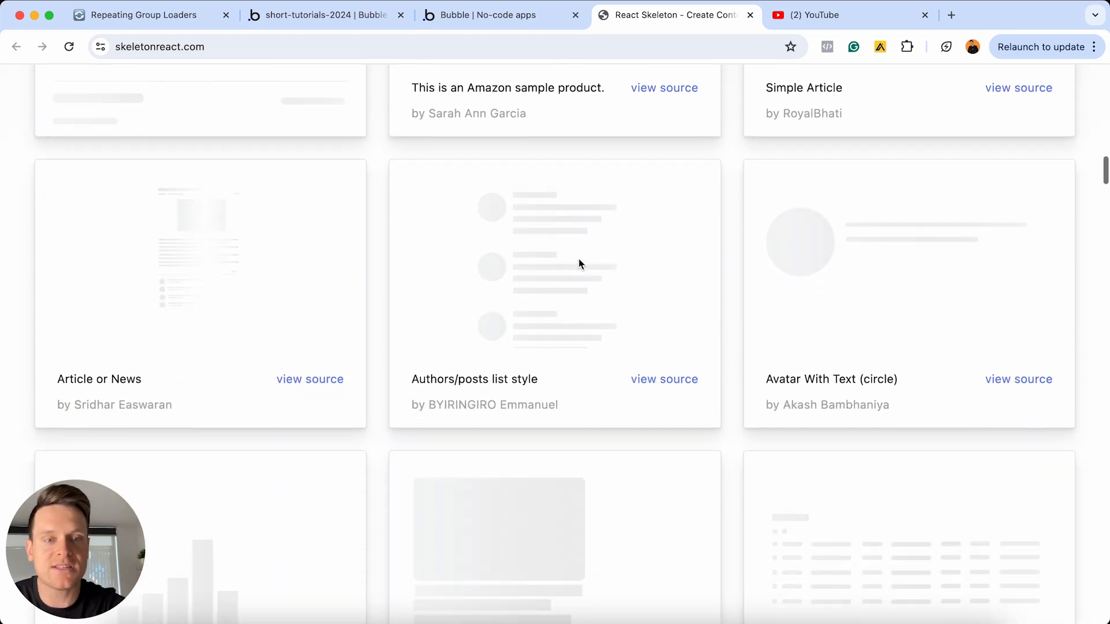
pyautogui.scroll(-1, 580, 263)
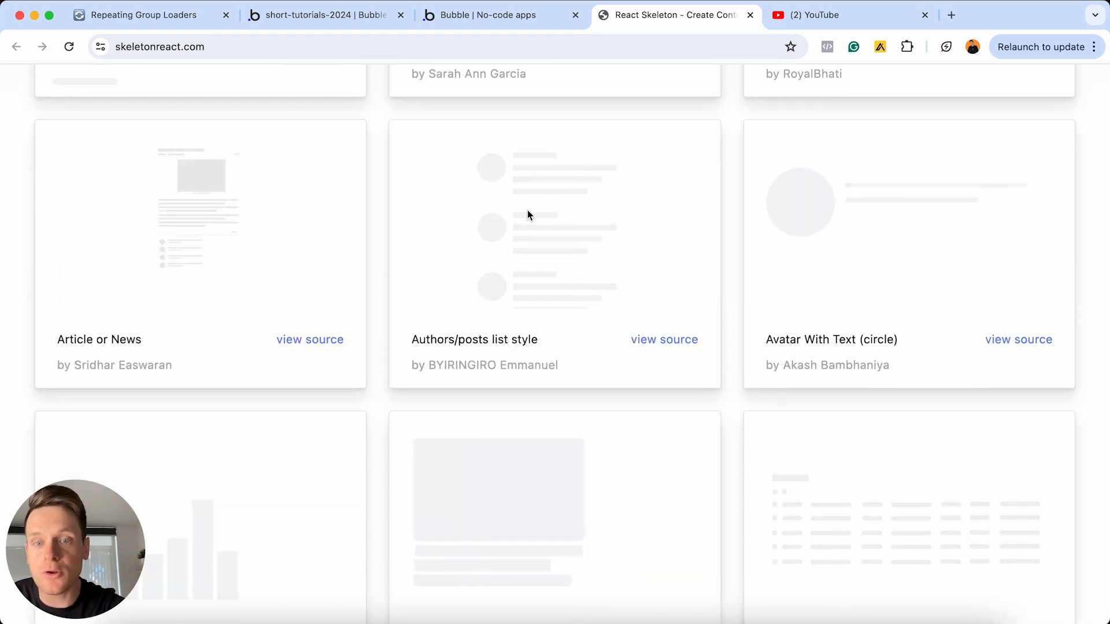
pyautogui.scroll(-5, 527, 214)
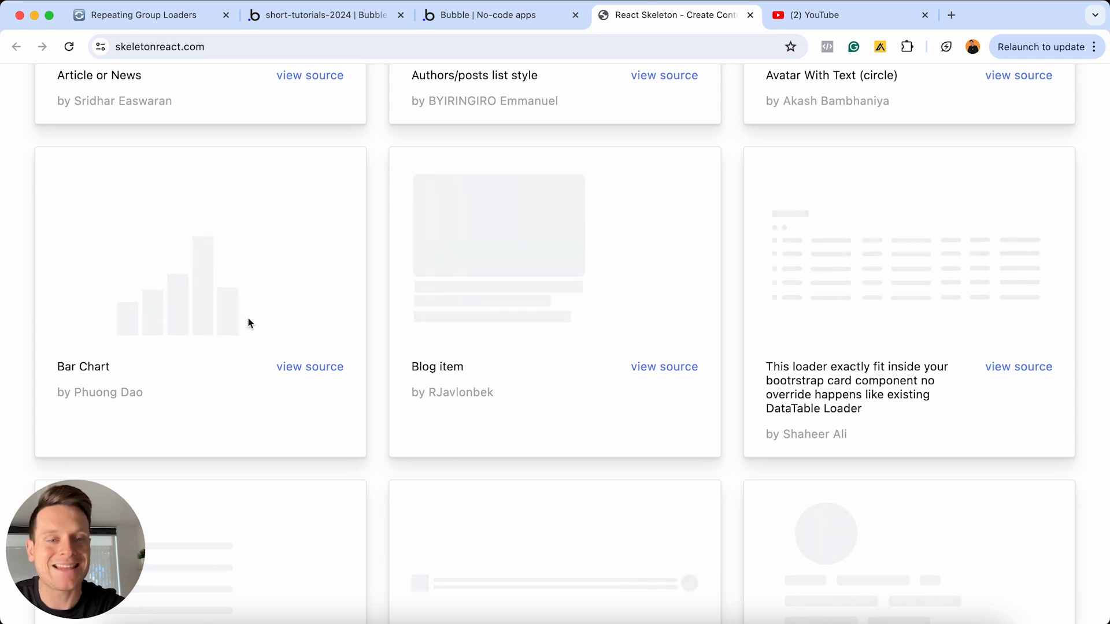
pyautogui.scroll(2, 249, 323)
pyautogui.scroll(-7, 249, 322)
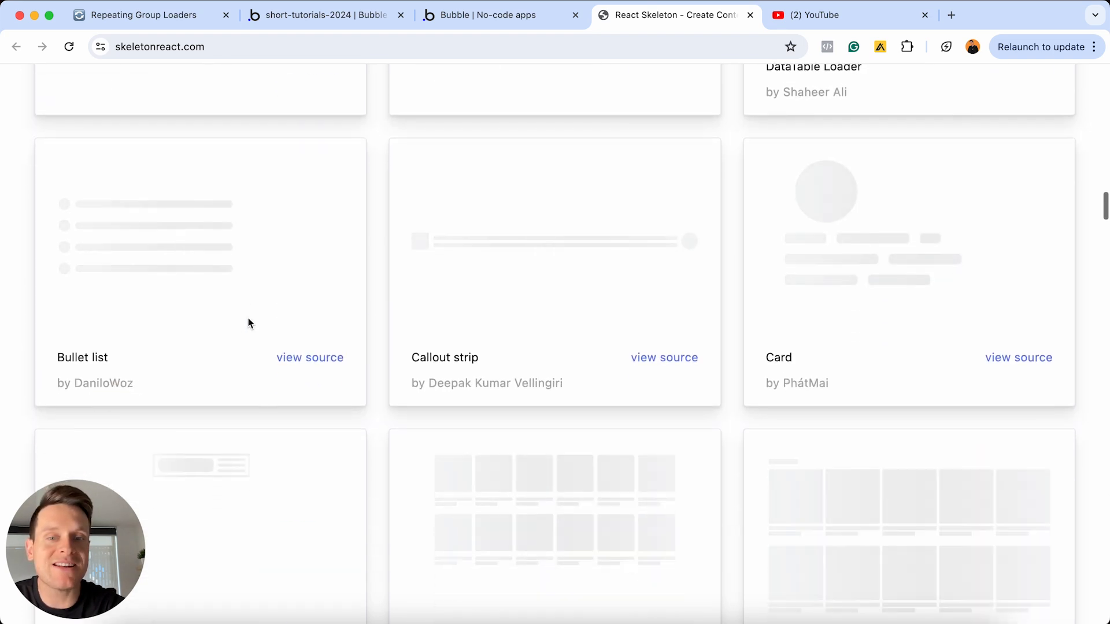
pyautogui.scroll(-4, 249, 323)
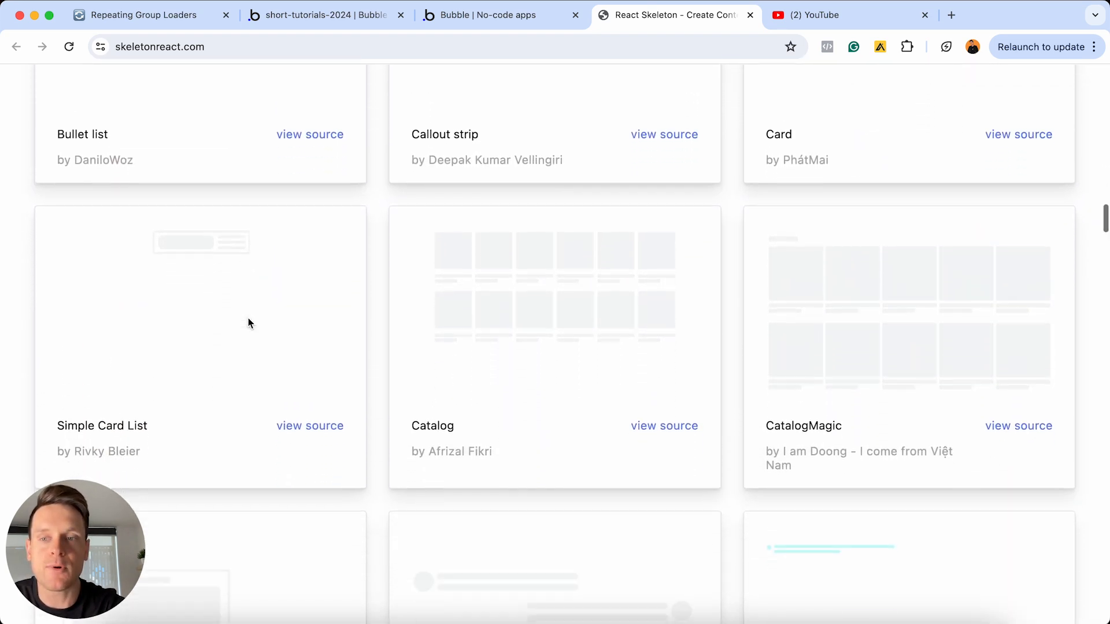
pyautogui.scroll(-1, 248, 322)
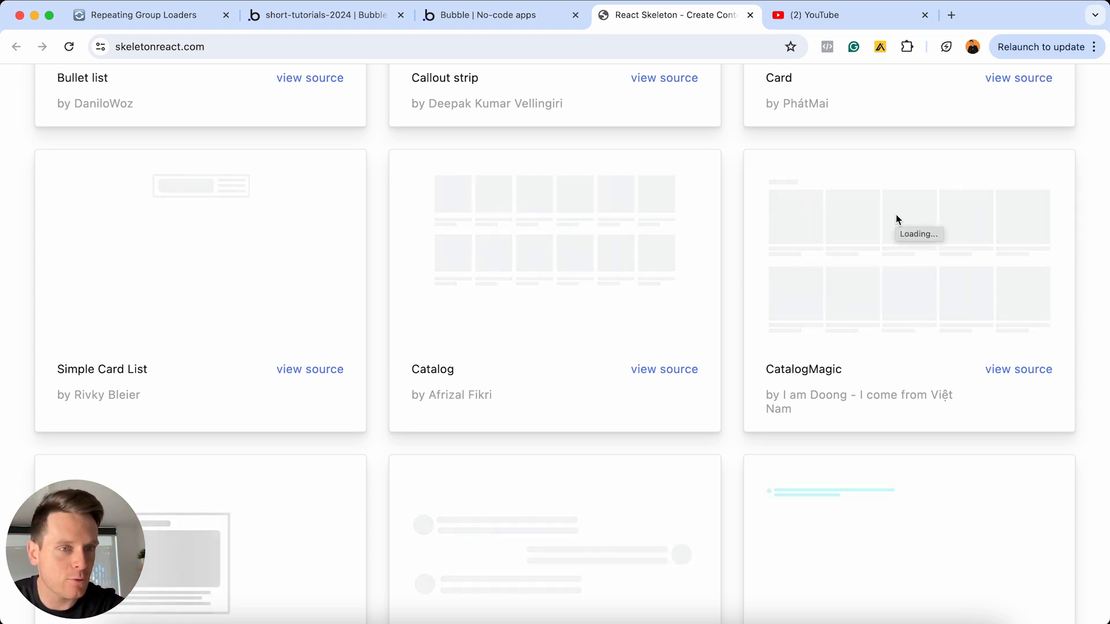
pyautogui.scroll(-3, 963, 361)
pyautogui.scroll(-1, 963, 362)
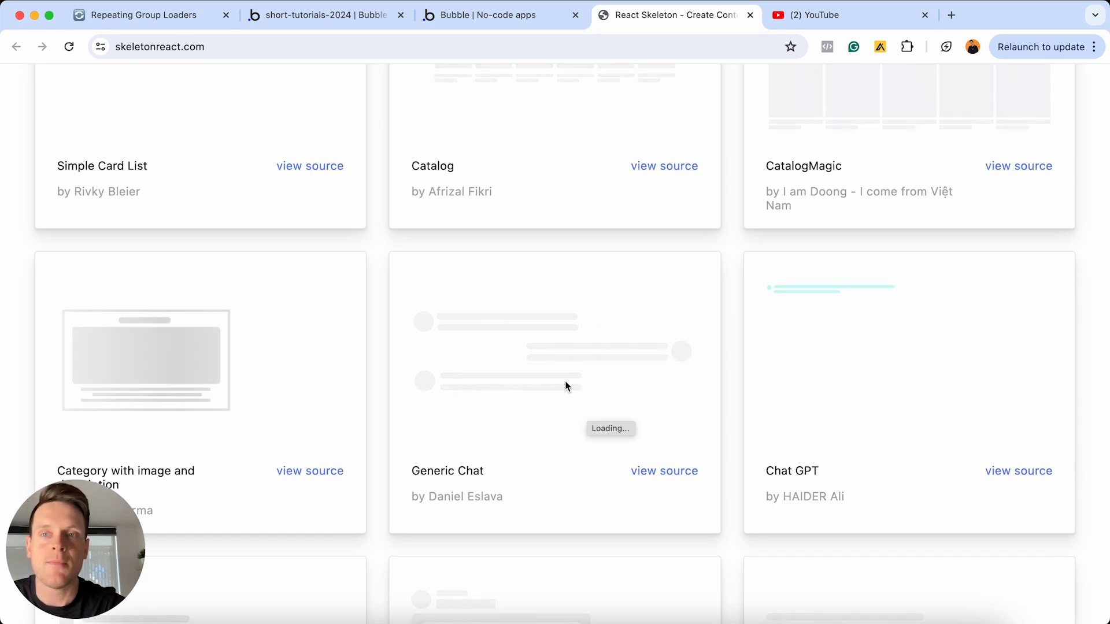
# In the Notion checklist, tick off "Additional insights", "Reviewing the library of examples" and "Designing the loader for additional elements"
pyautogui.click(205, 22)
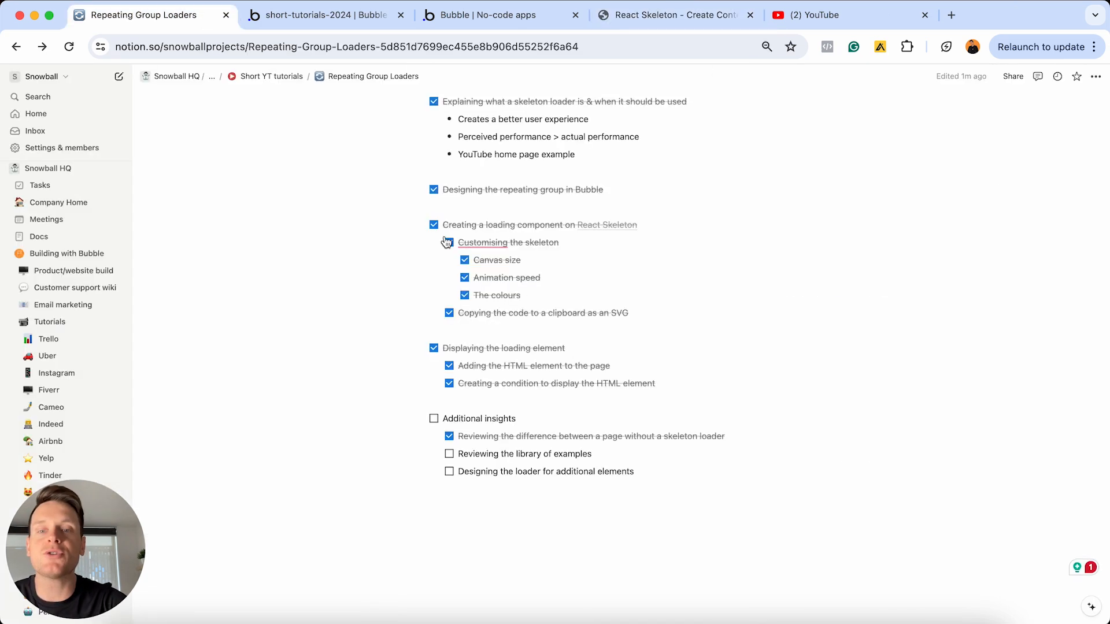
pyautogui.click(433, 419)
pyautogui.click(449, 455)
pyautogui.click(449, 472)
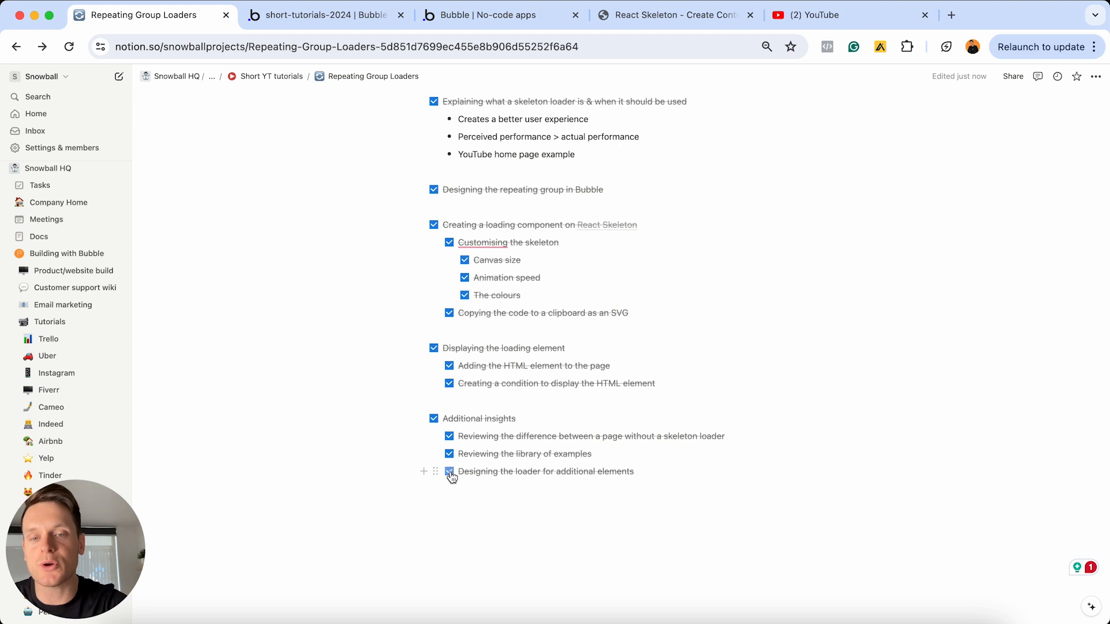